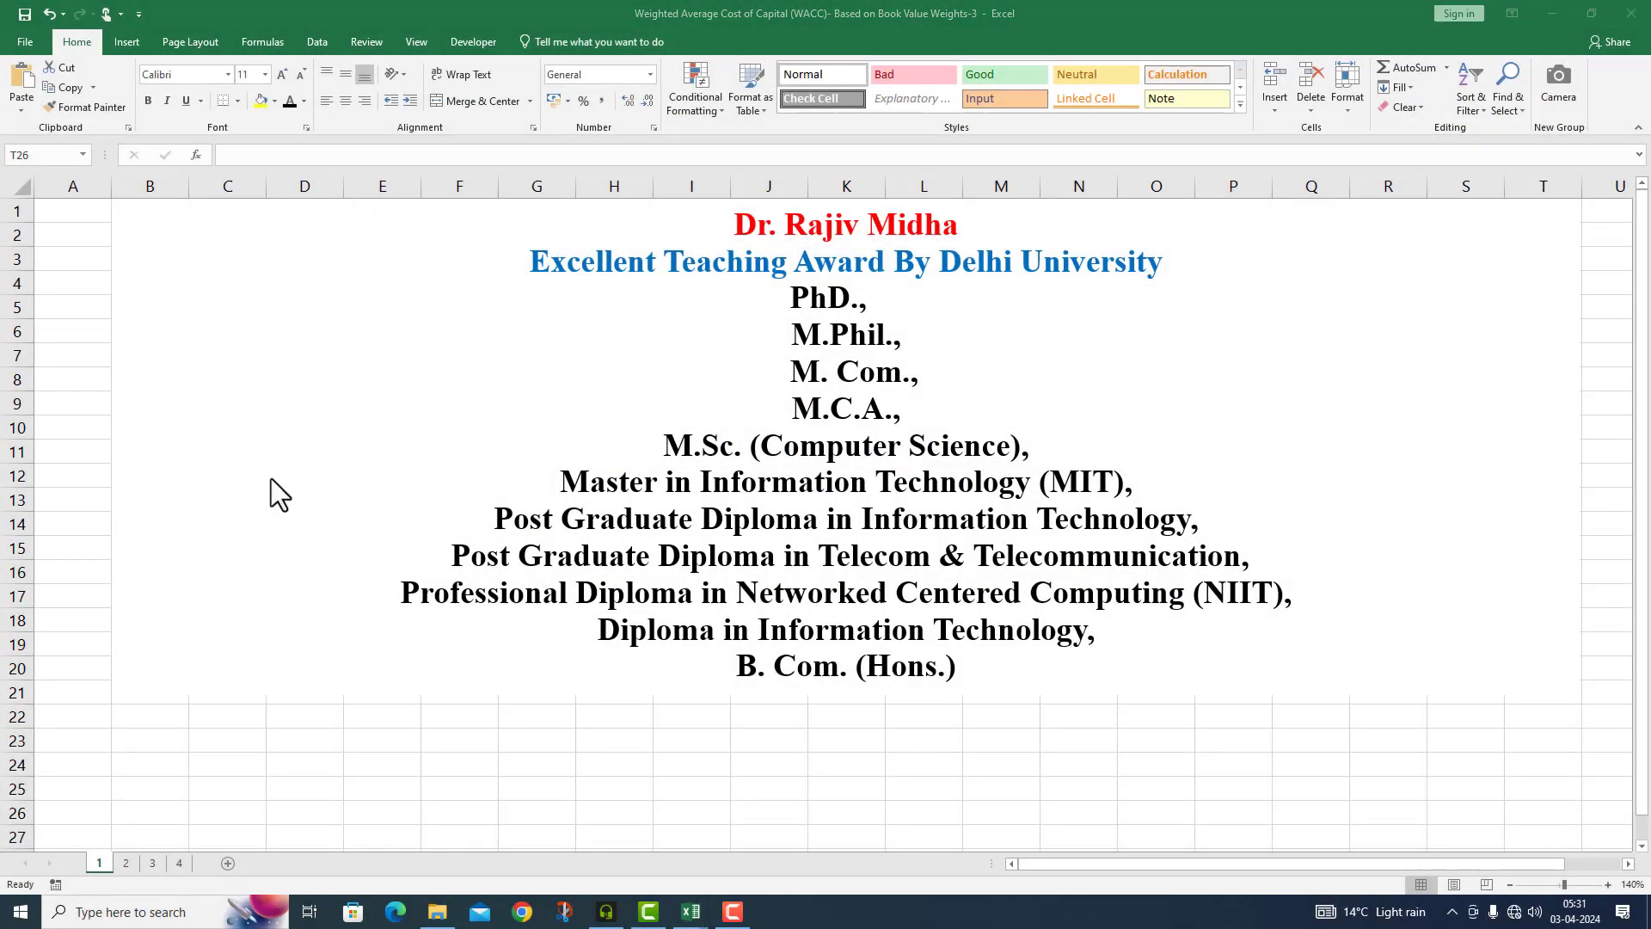
Go from the title sheets to sheet 4, which holds ABC Ltd.'s WACC question.
left_click(125, 863)
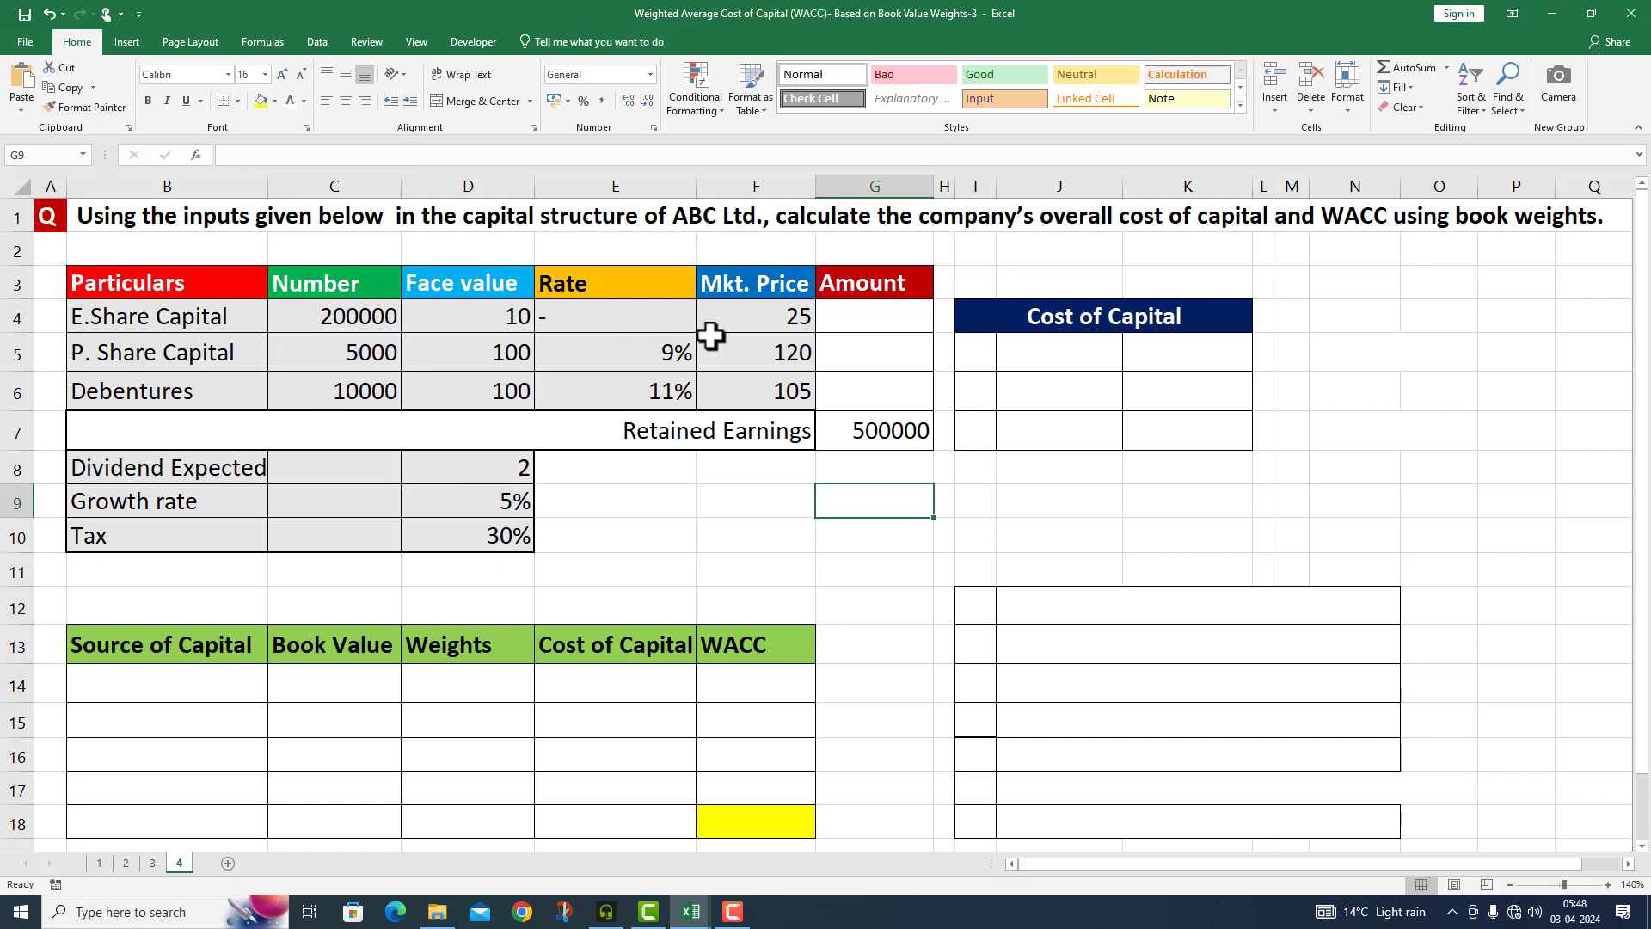
Fill G4:G6 with =C4*D4, giving amounts 2000000, 500000 and 1000000.
left_click(837, 317)
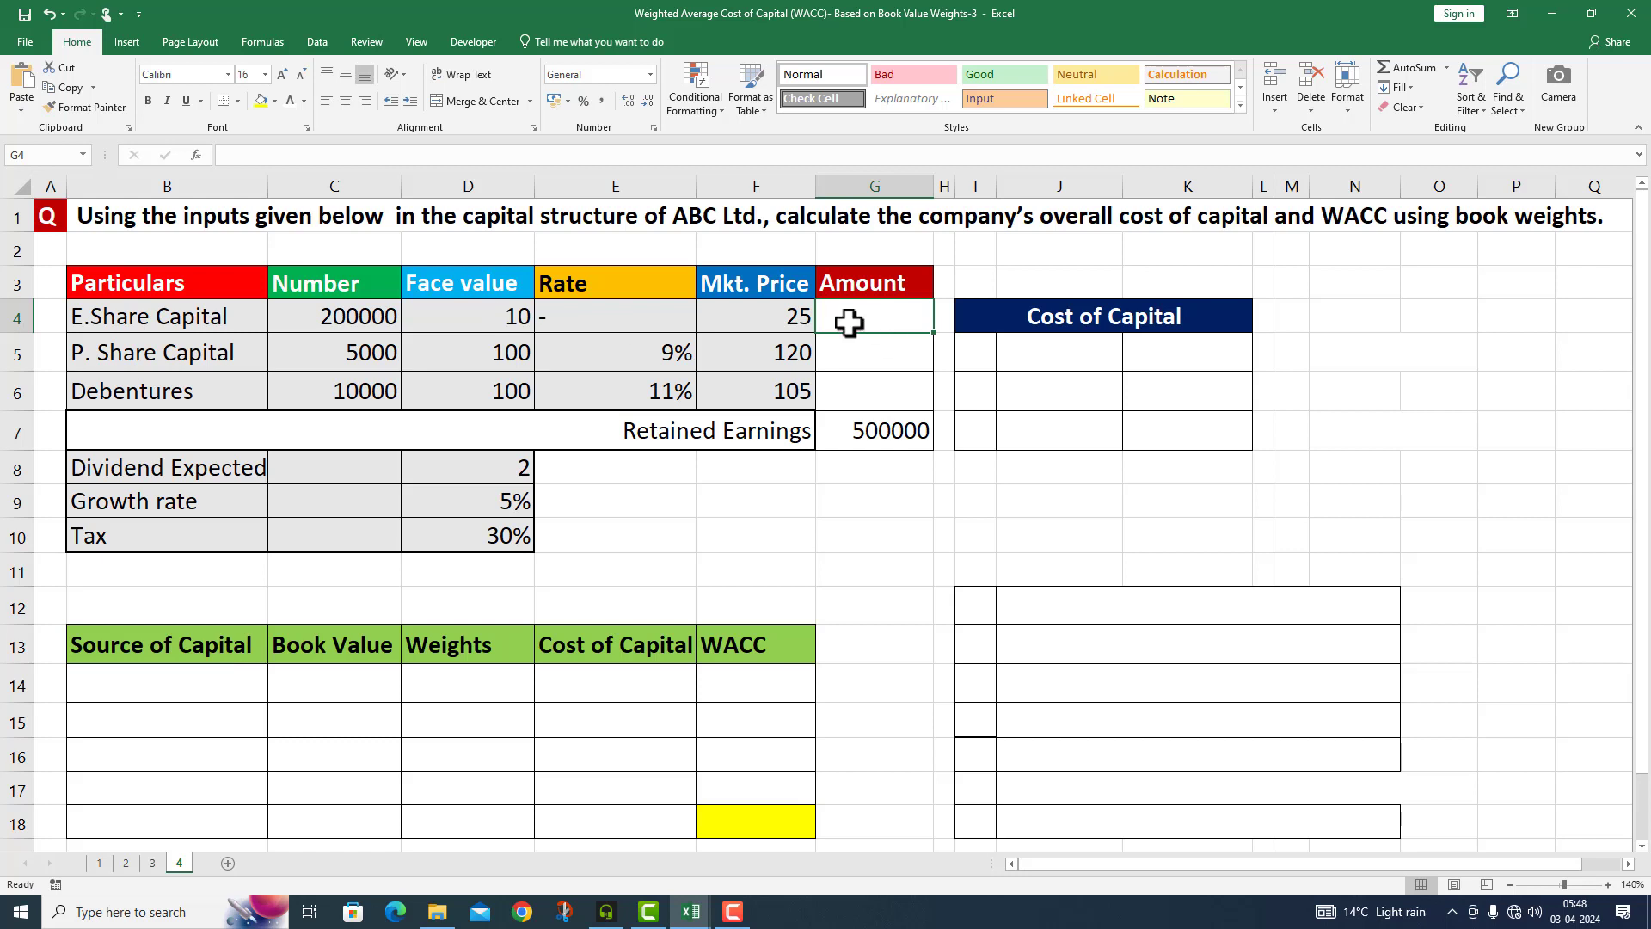
type("=")
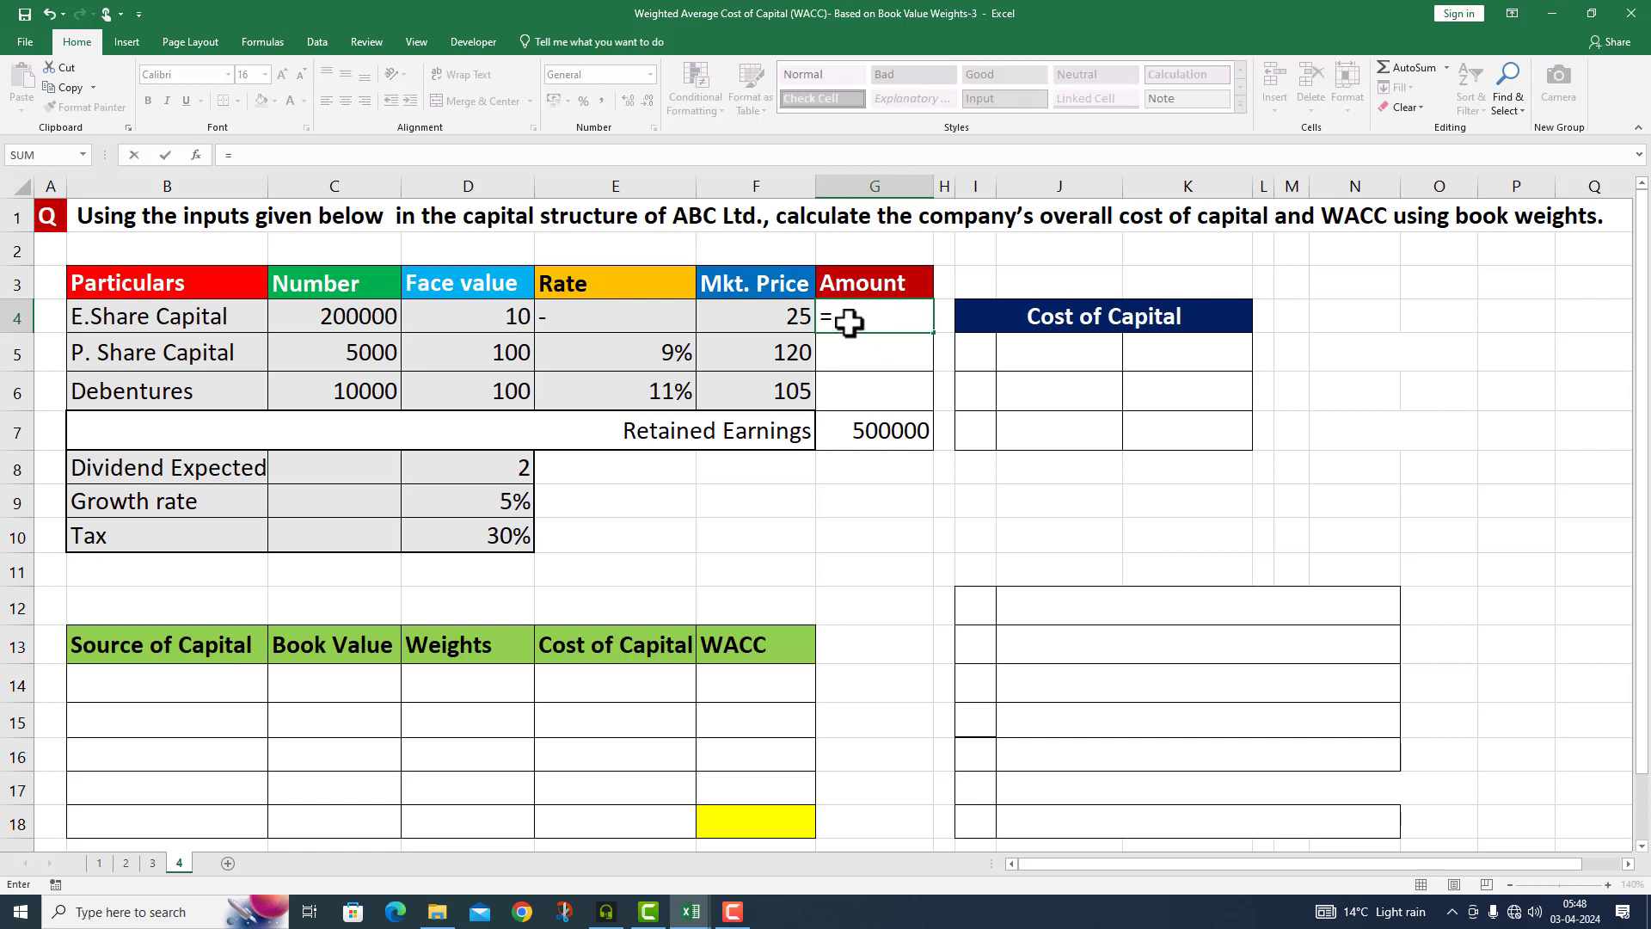
left_click(370, 308)
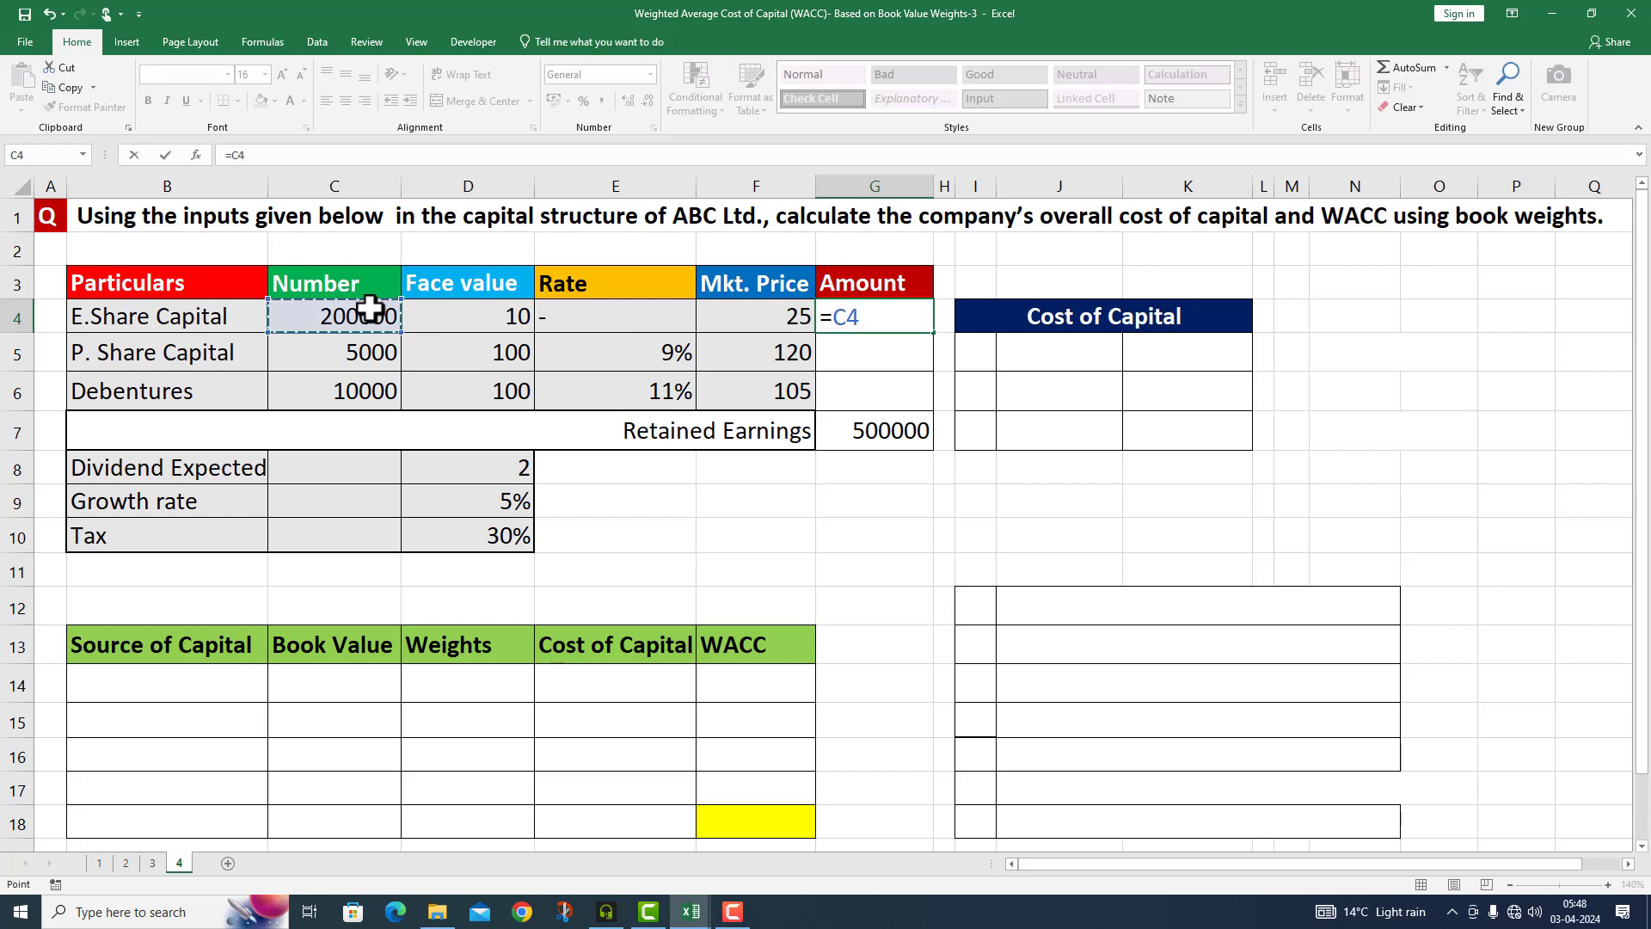
type("*")
left_click(470, 303)
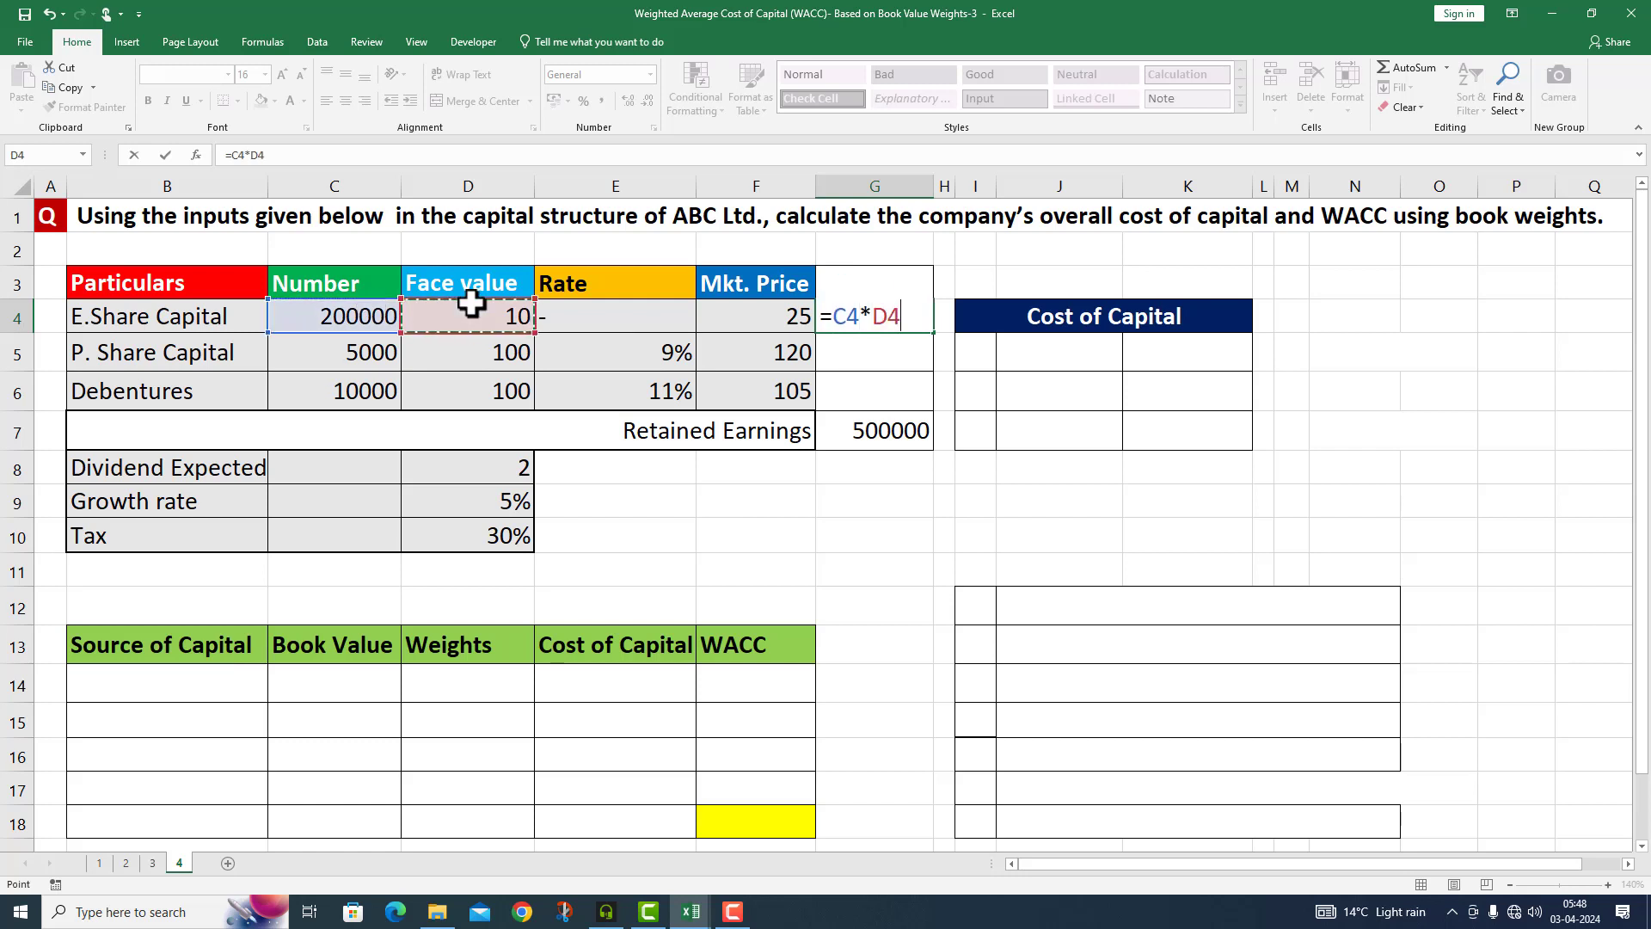
key("Return")
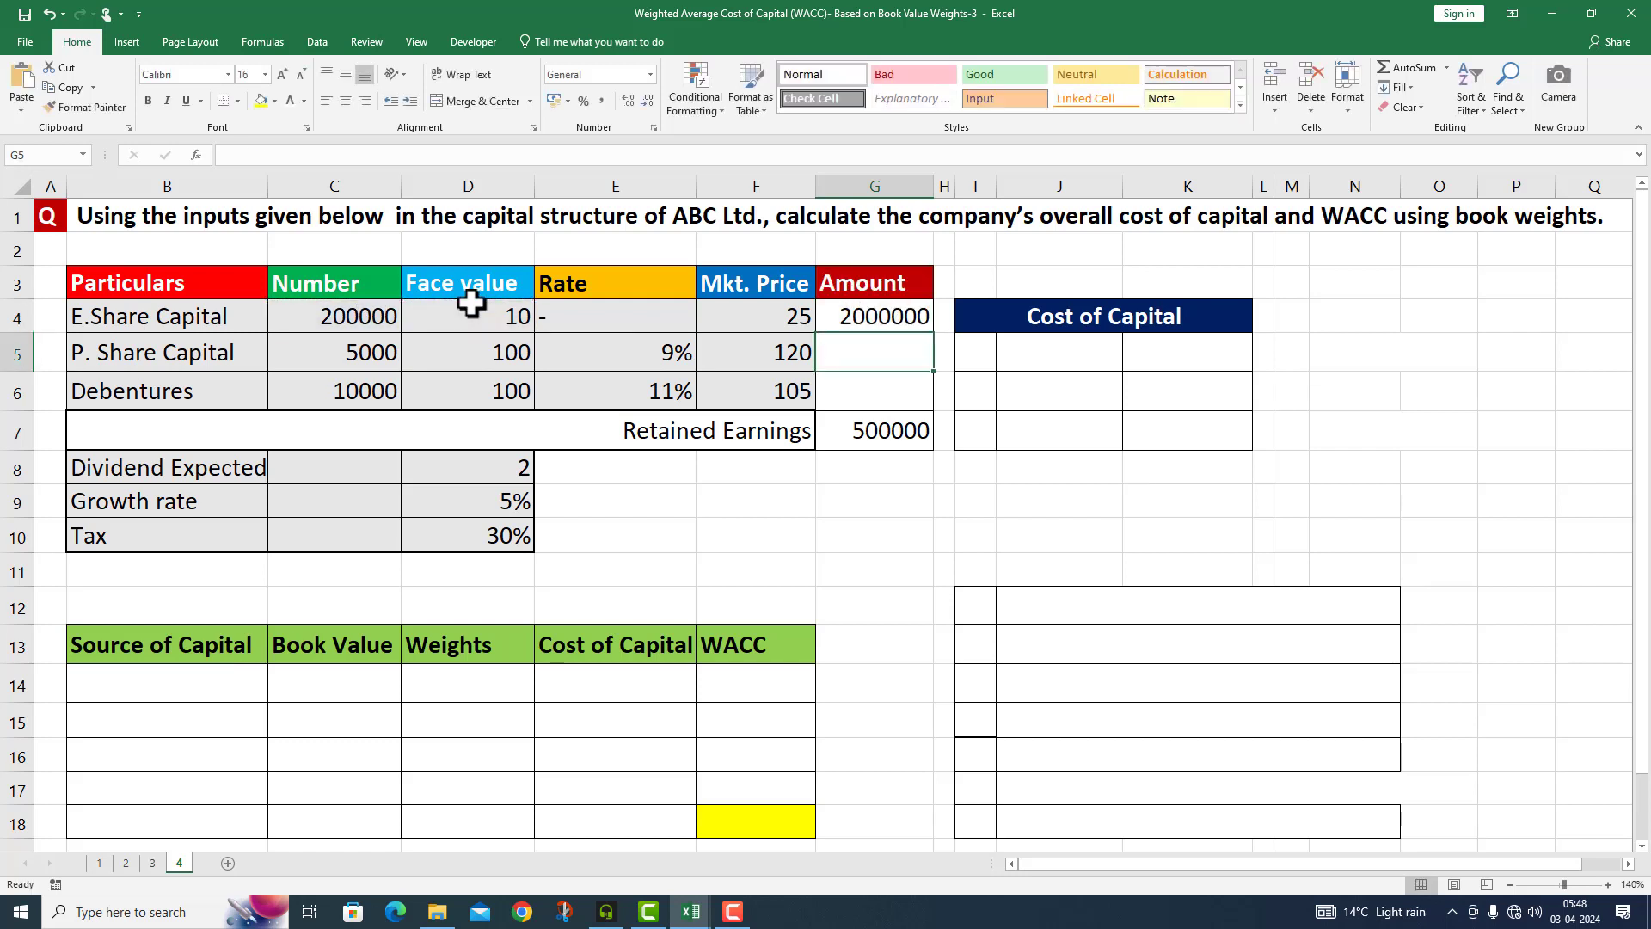
left_click(900, 308)
left_click_drag(933, 333, 934, 372)
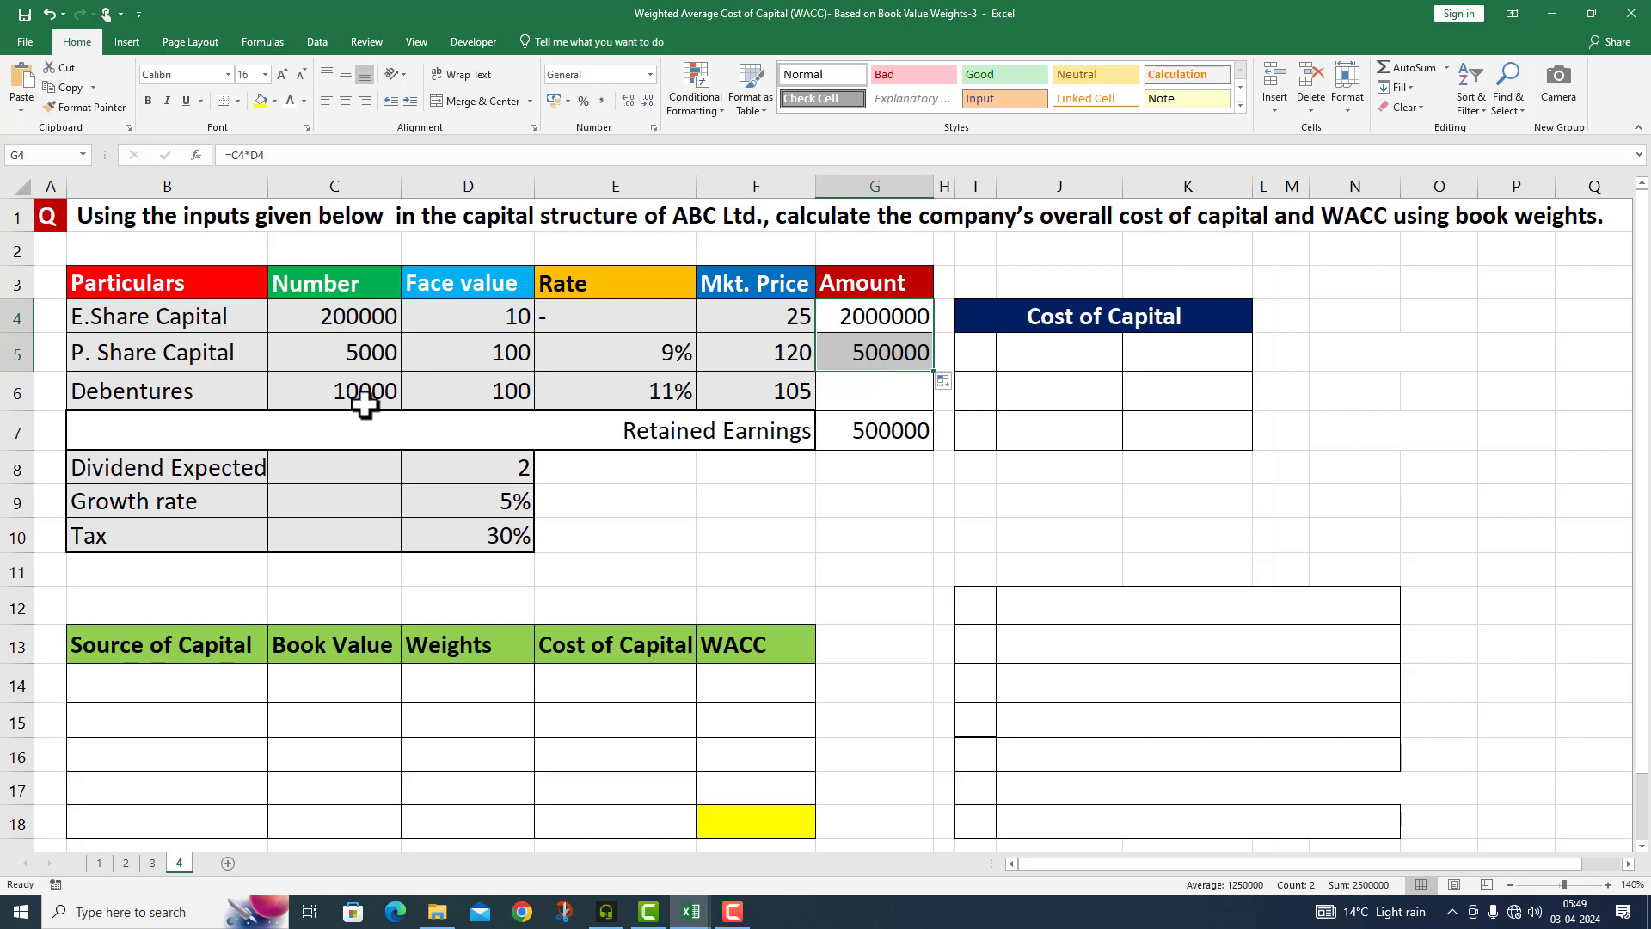
left_click_drag(935, 372, 940, 411)
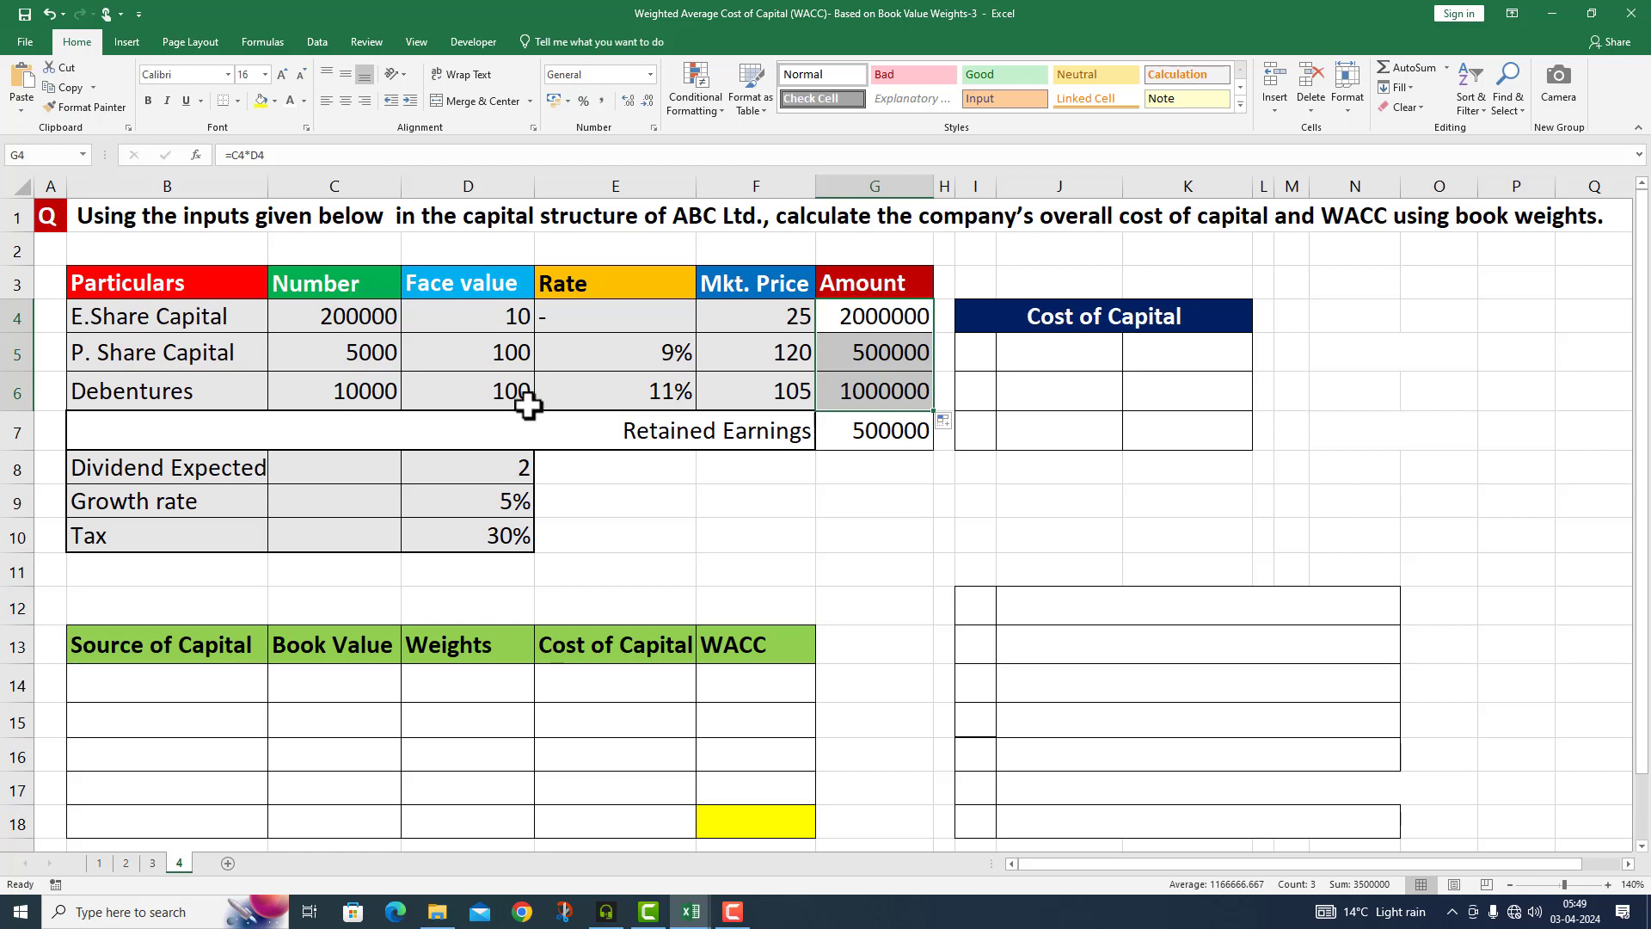
left_click(894, 465)
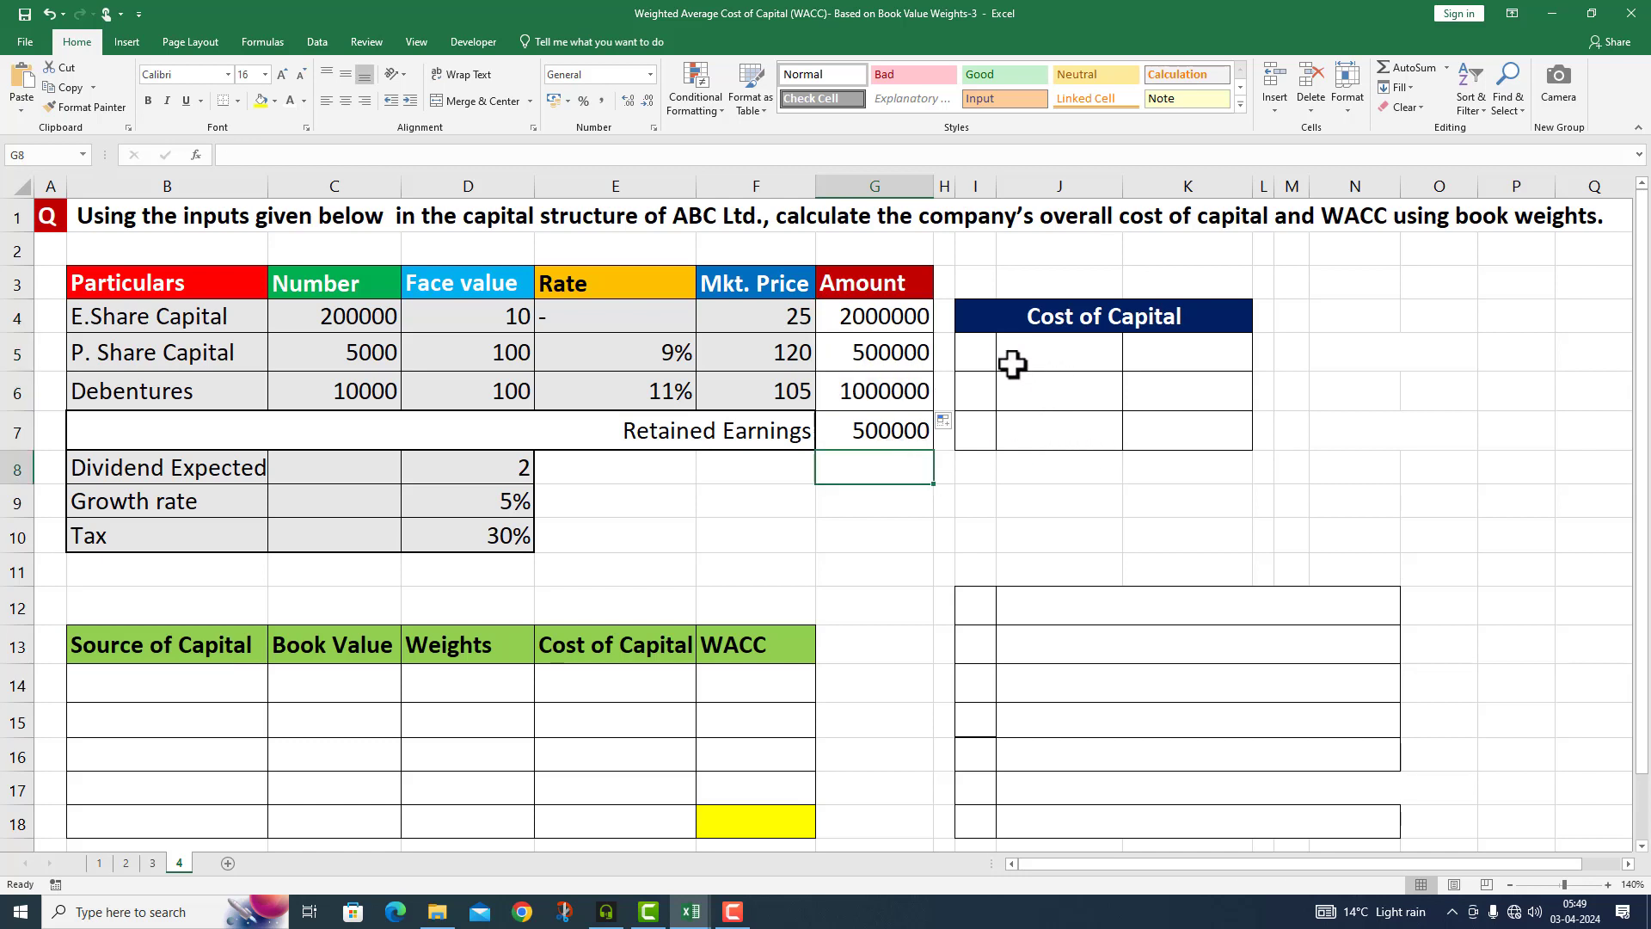
Select cell I5 to begin the cost of equity (ke) row of the legend.
key("Down")
key("Down")
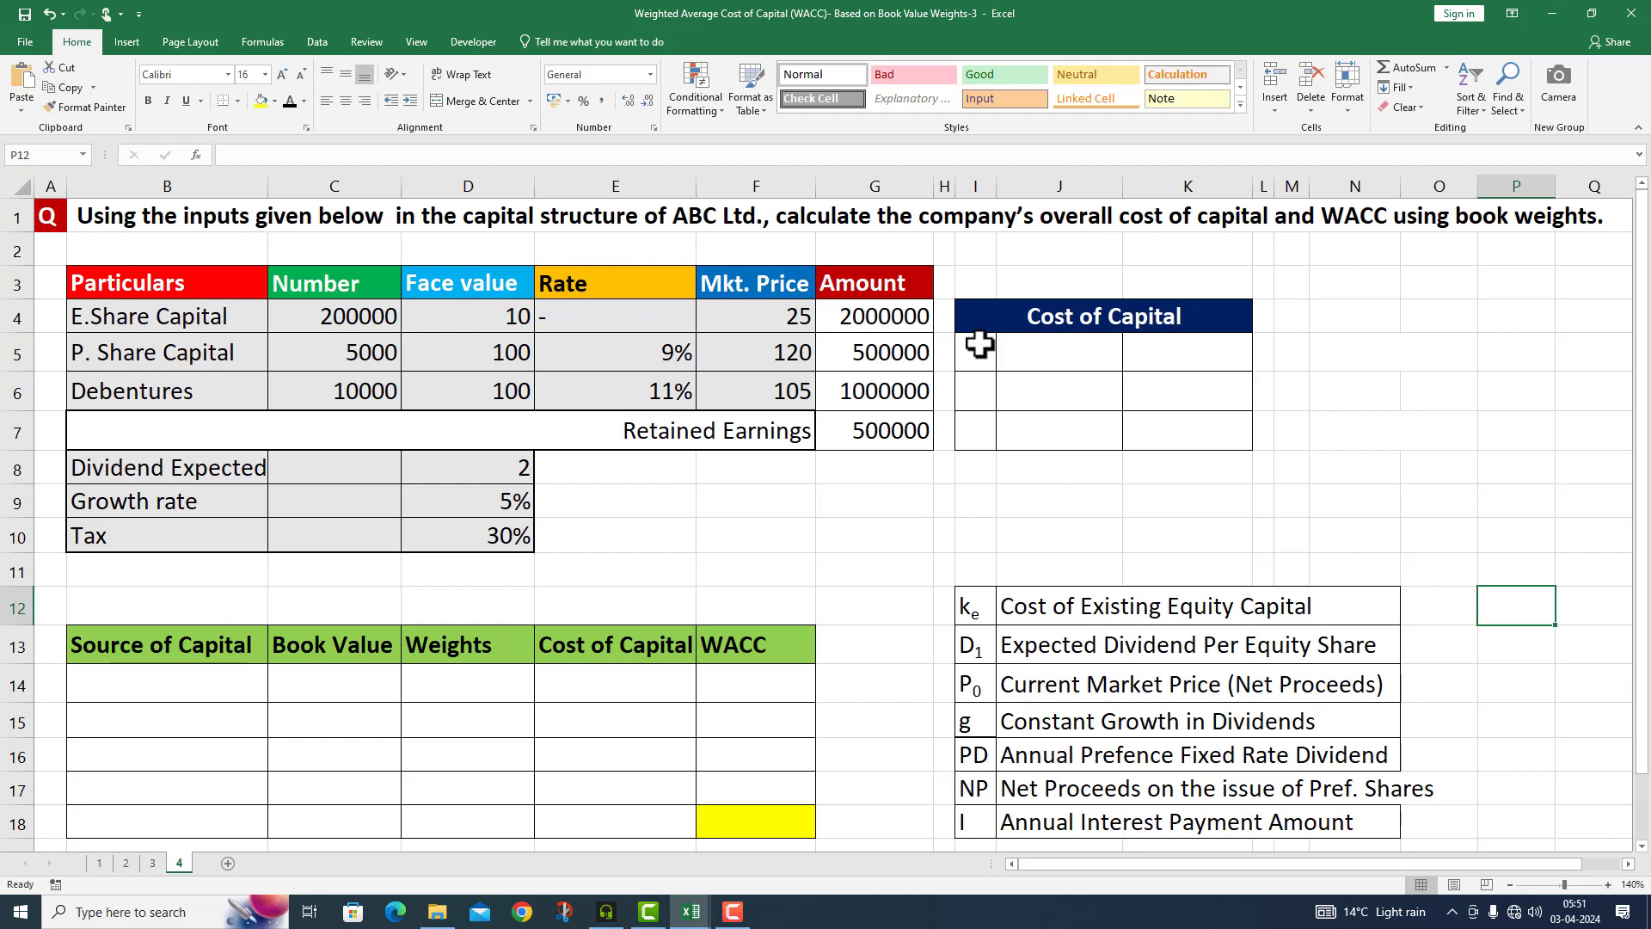
left_click(979, 344)
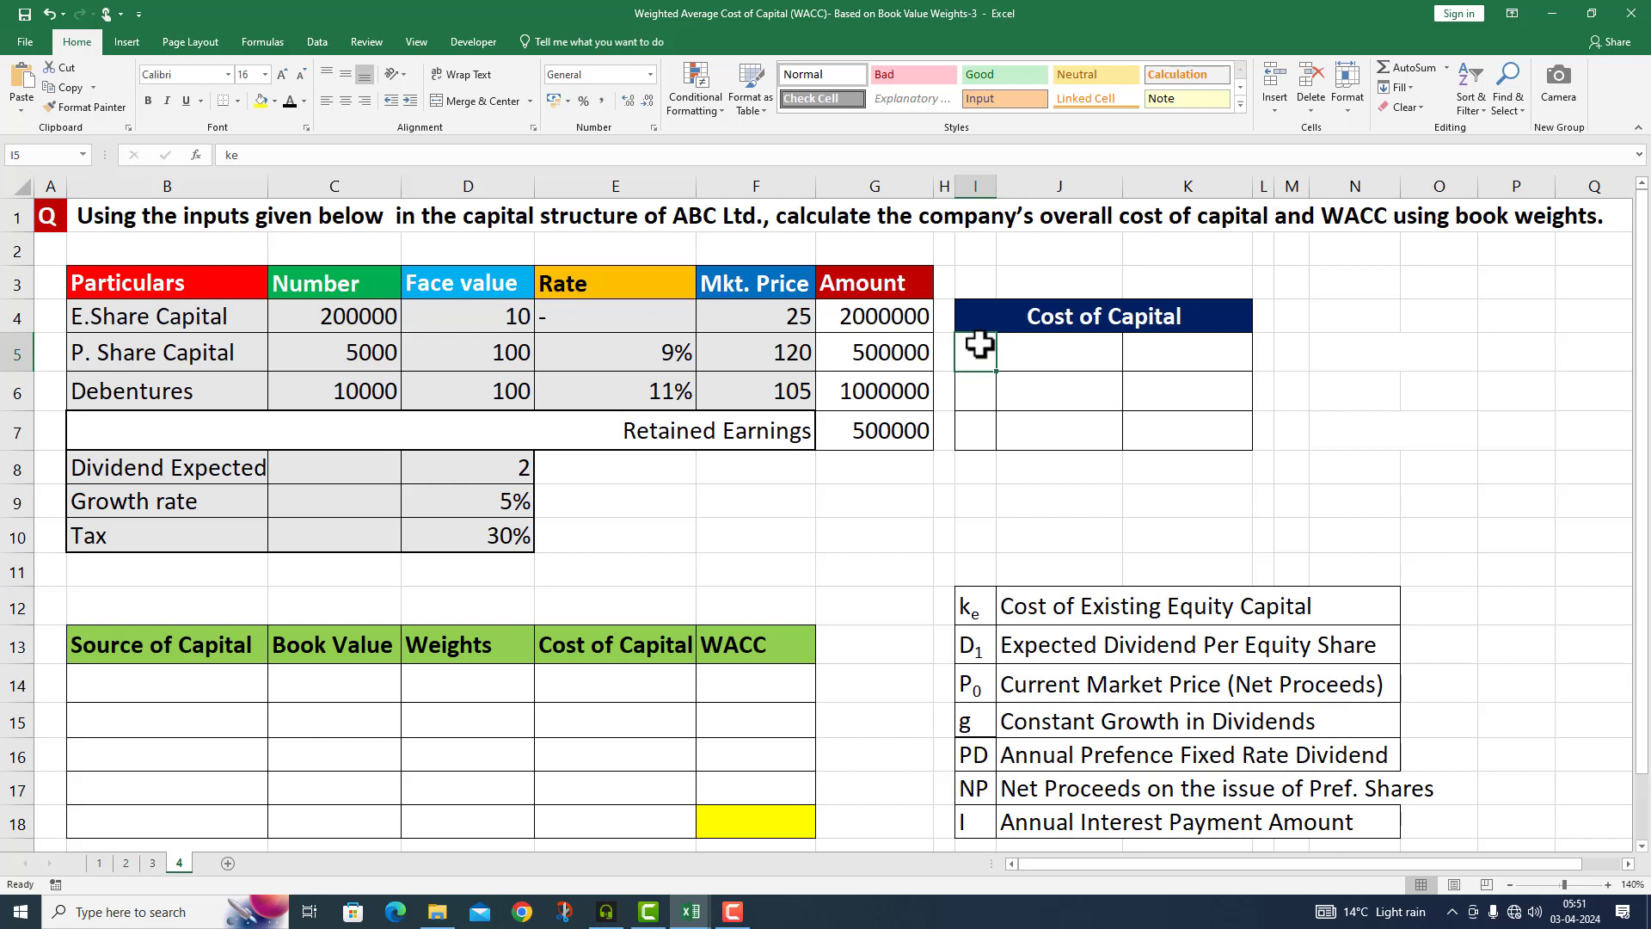
Label ke in I5:J5, compute 13.00% in K5 with =D8/F4+D9, and note it in N5.
left_click_drag(979, 345, 1036, 345)
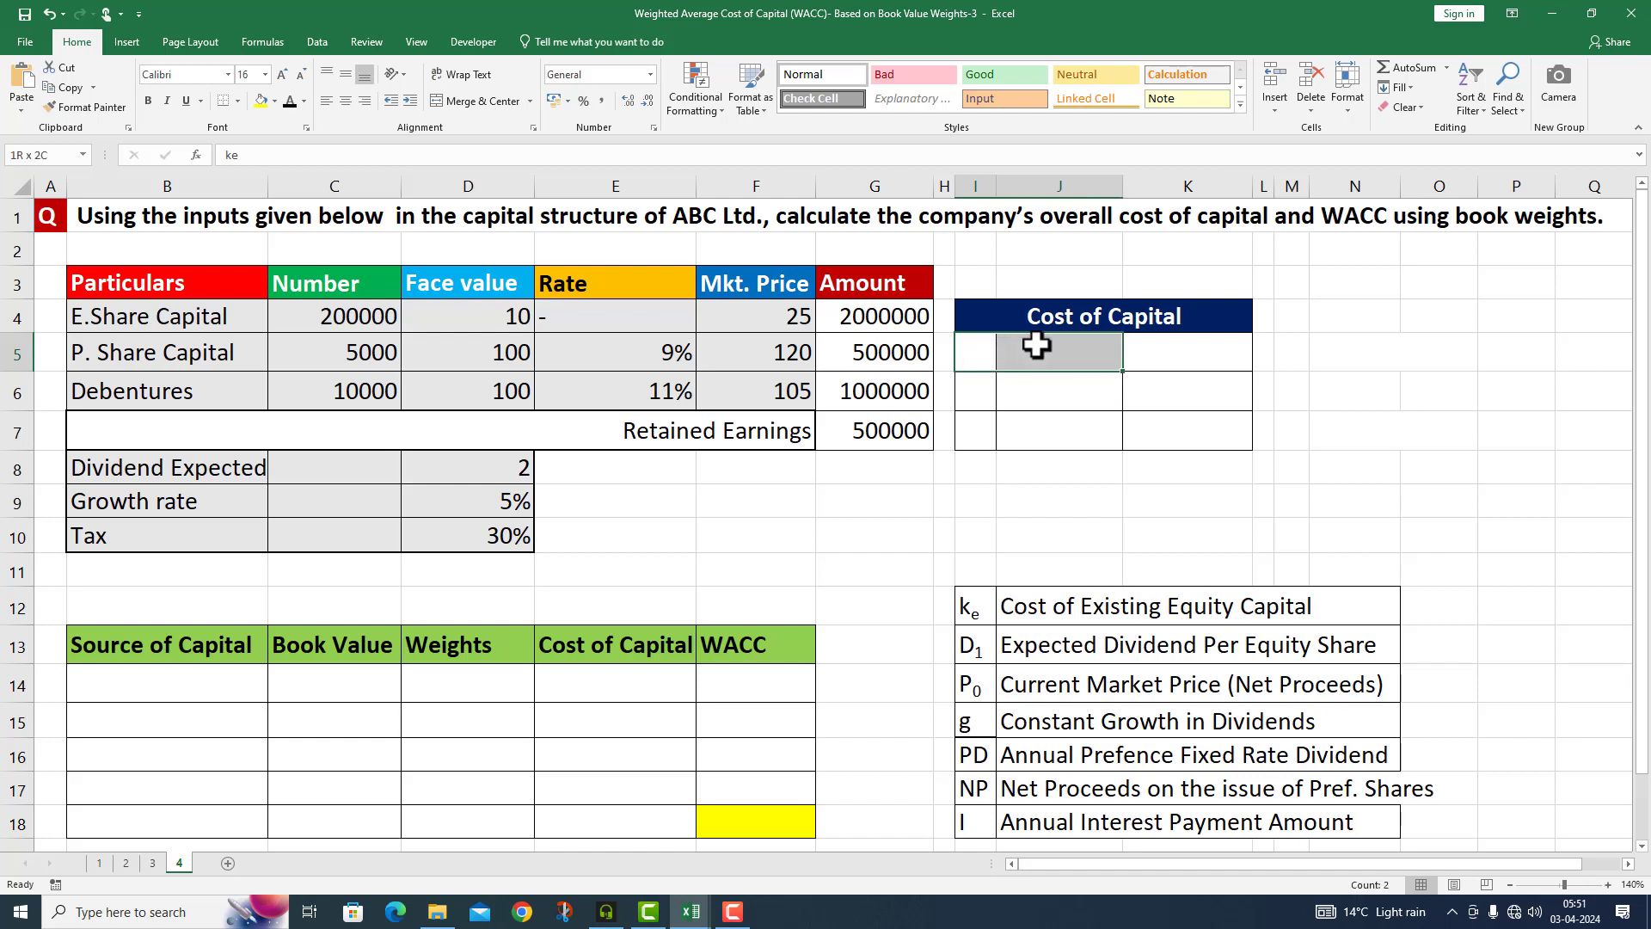
left_click(966, 498)
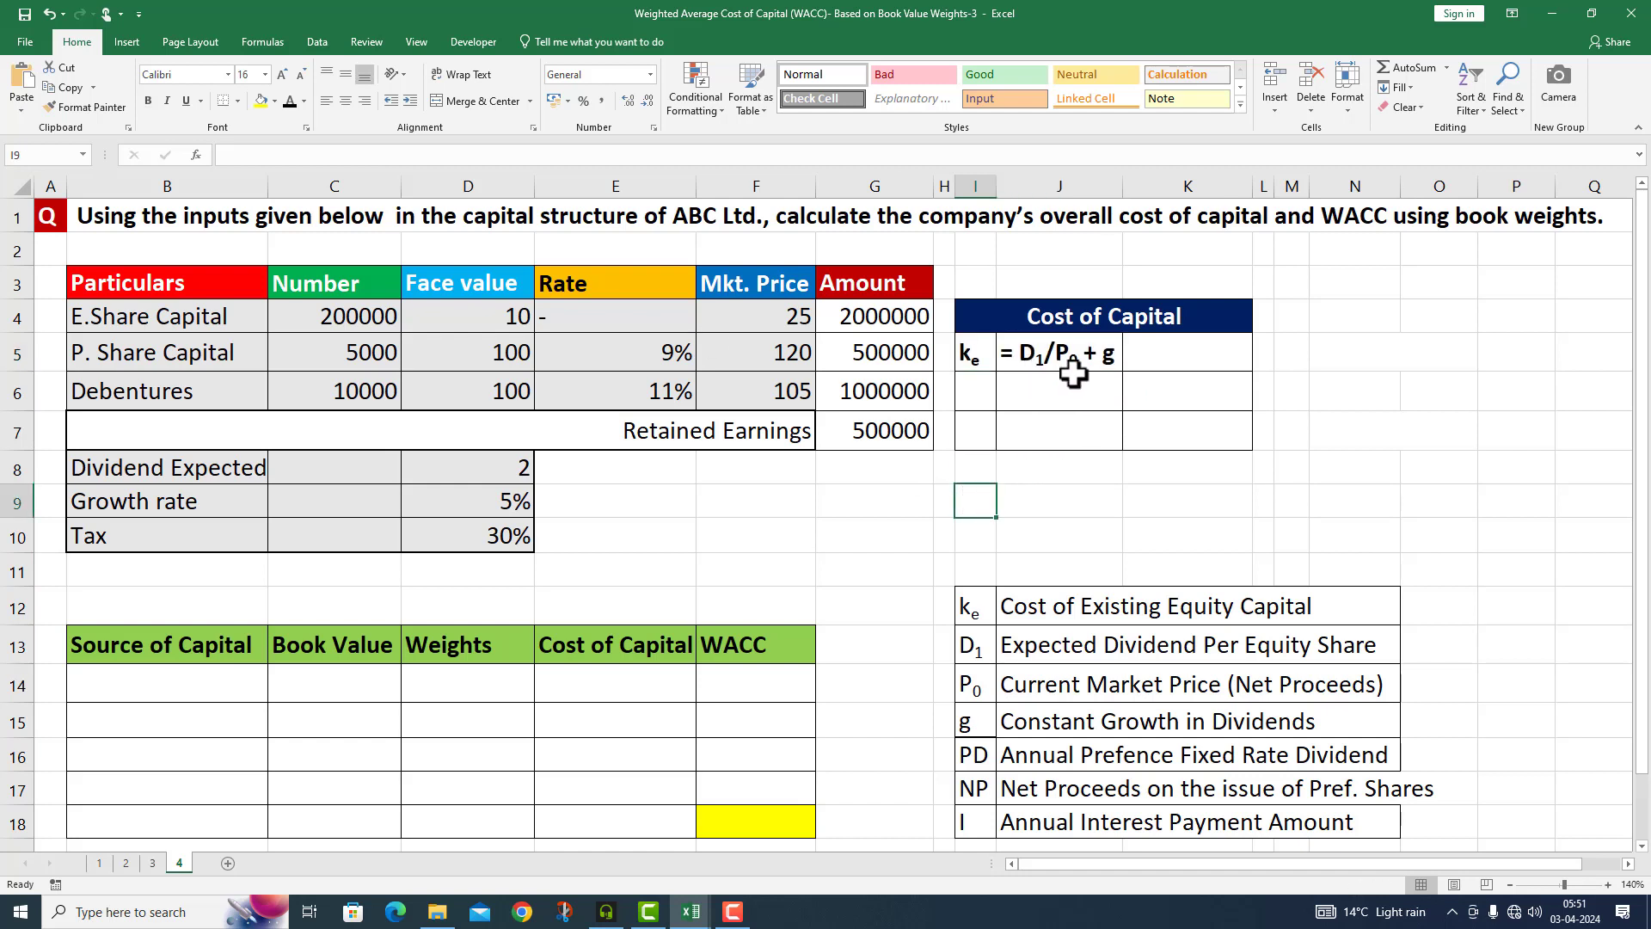
left_click(1144, 349)
type("=")
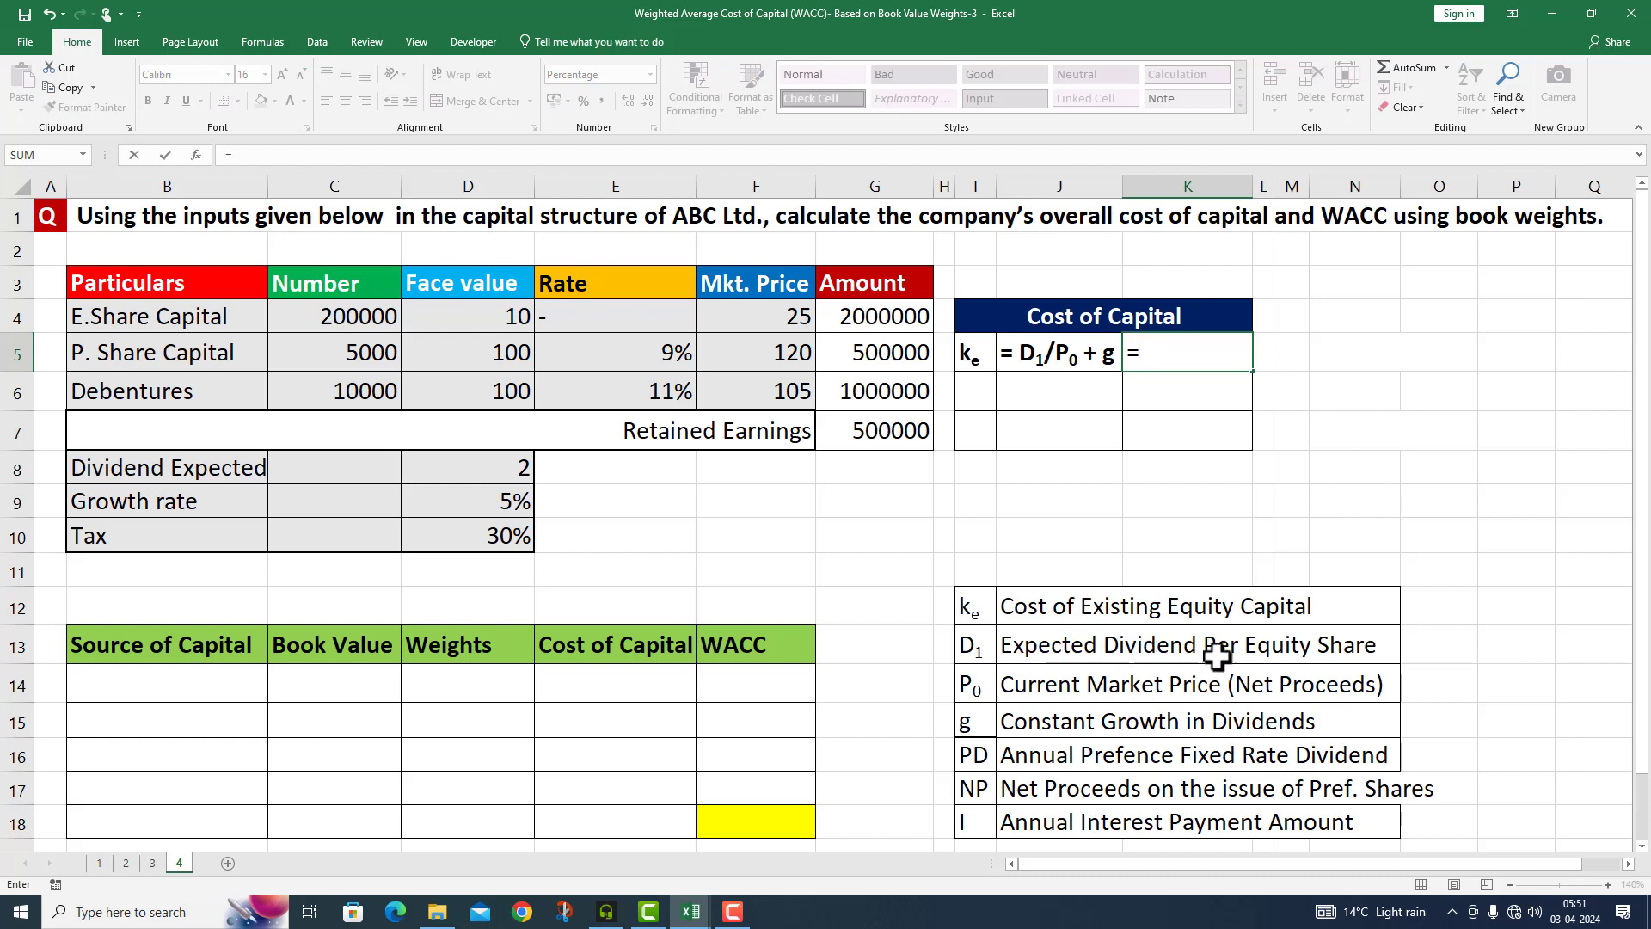
left_click(496, 470)
type("/")
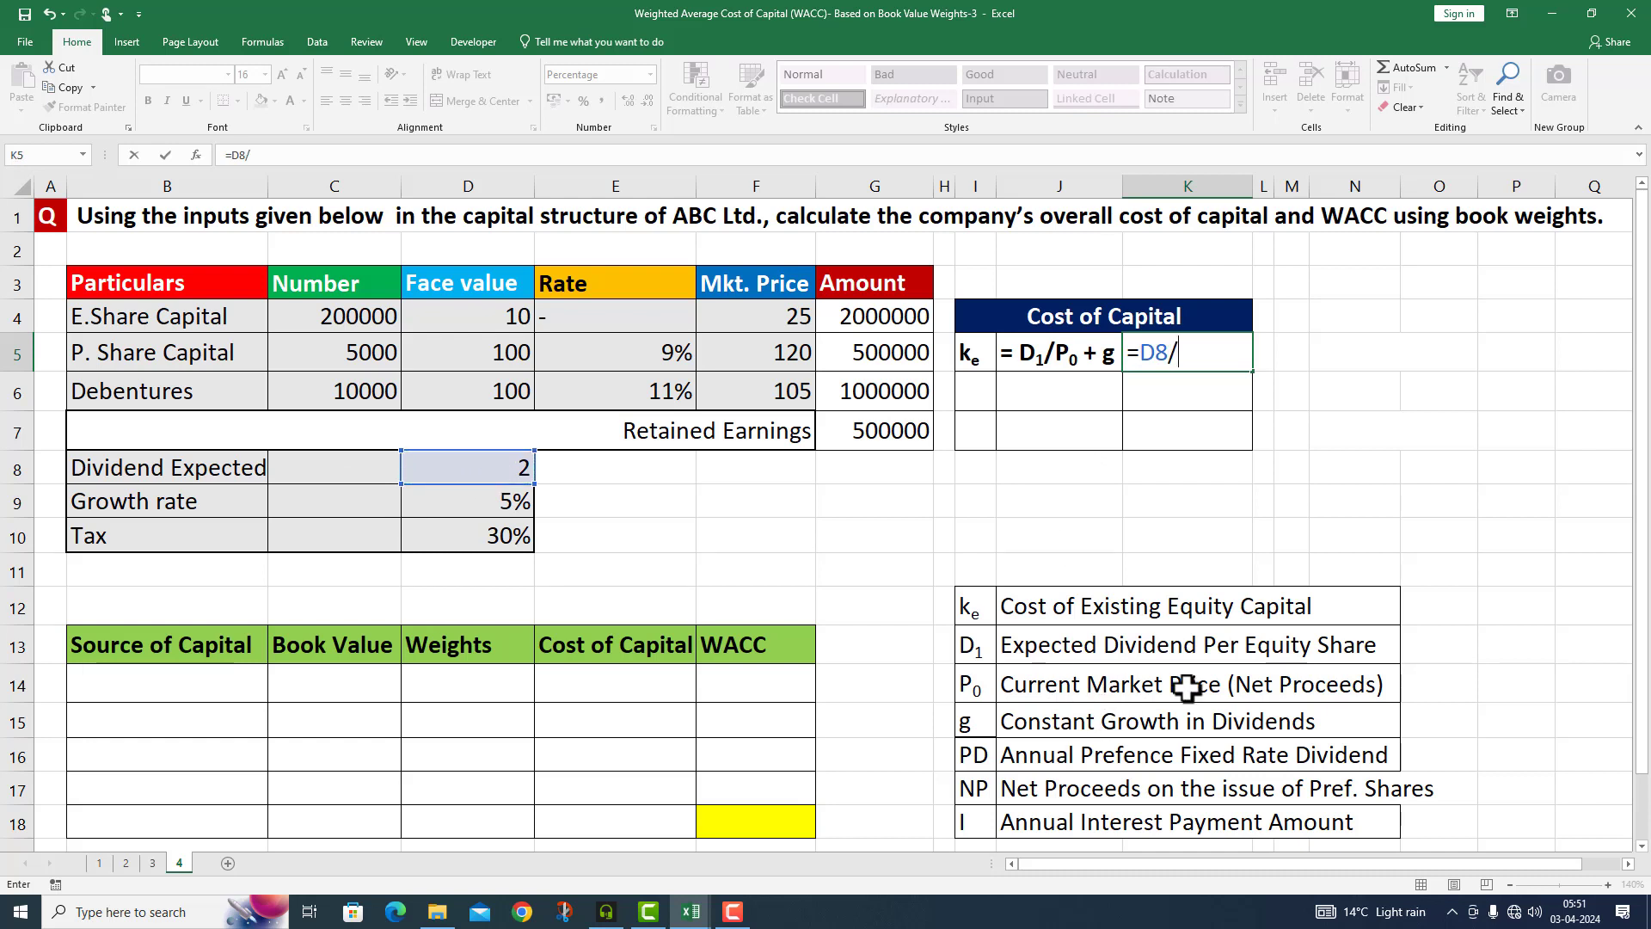
left_click(788, 314)
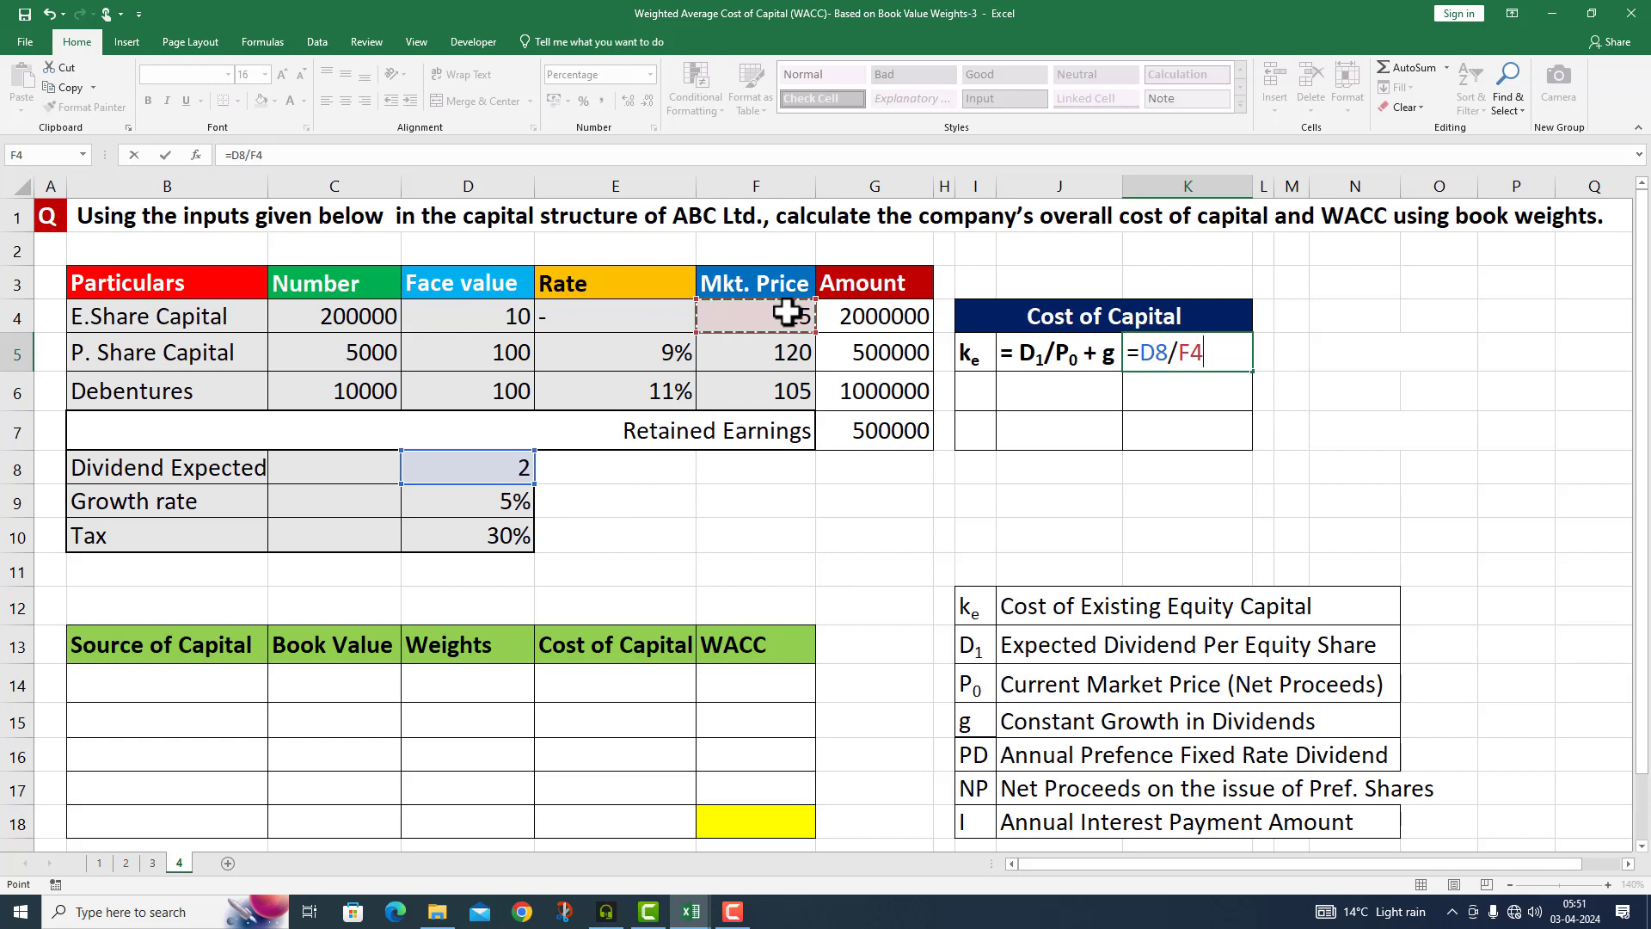
type("+")
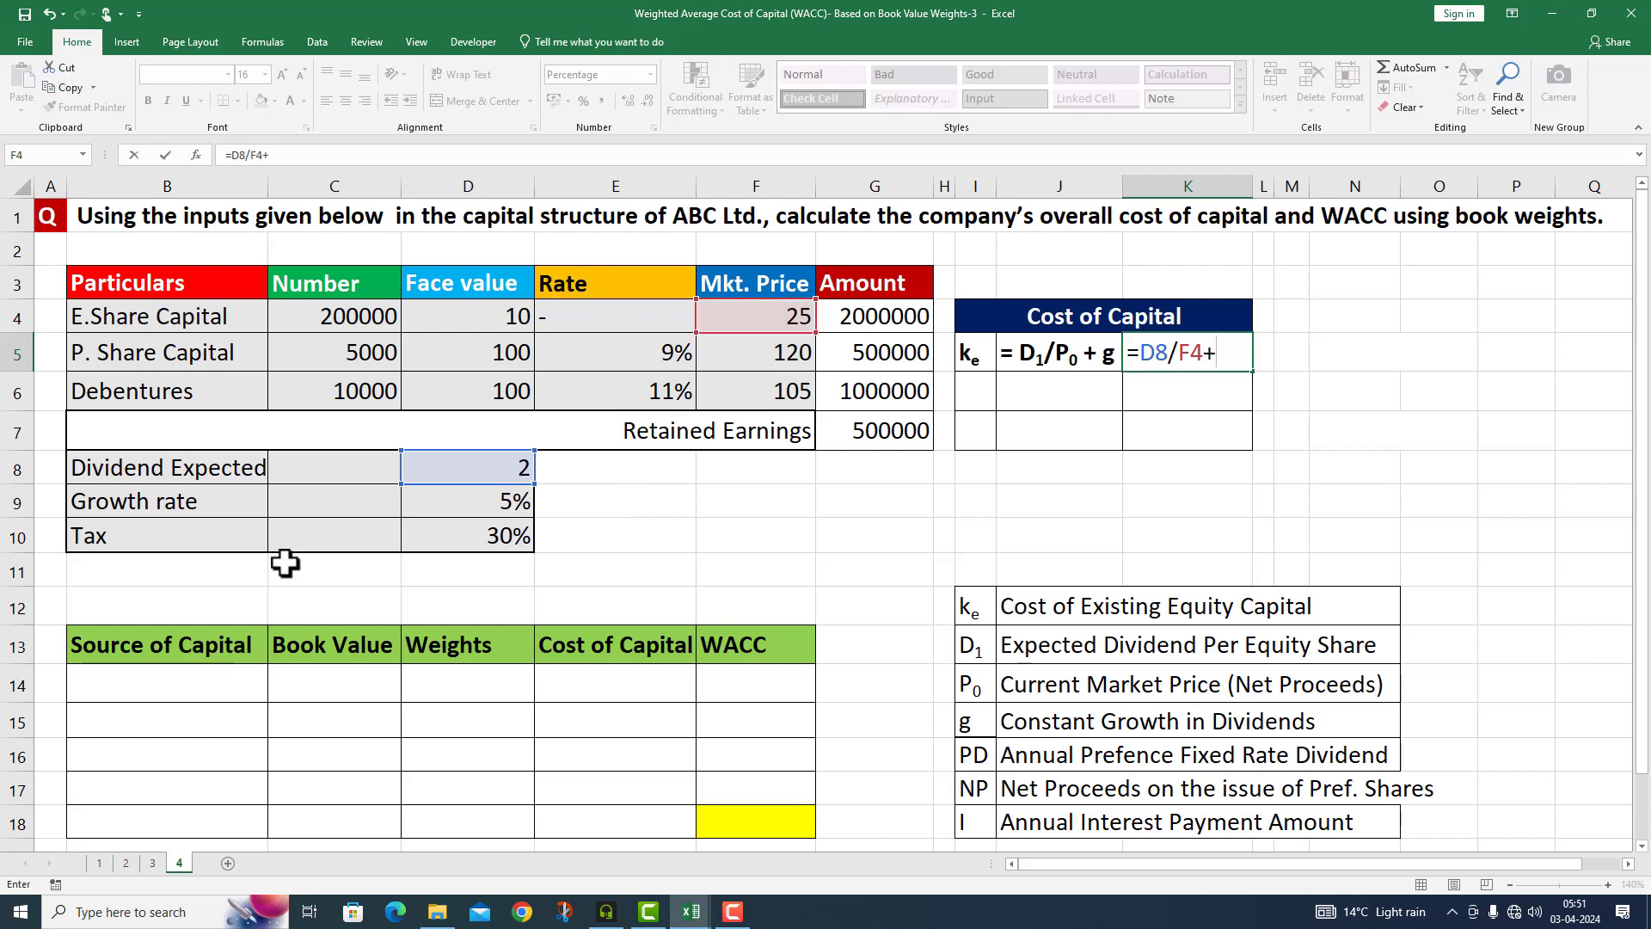
left_click(487, 507)
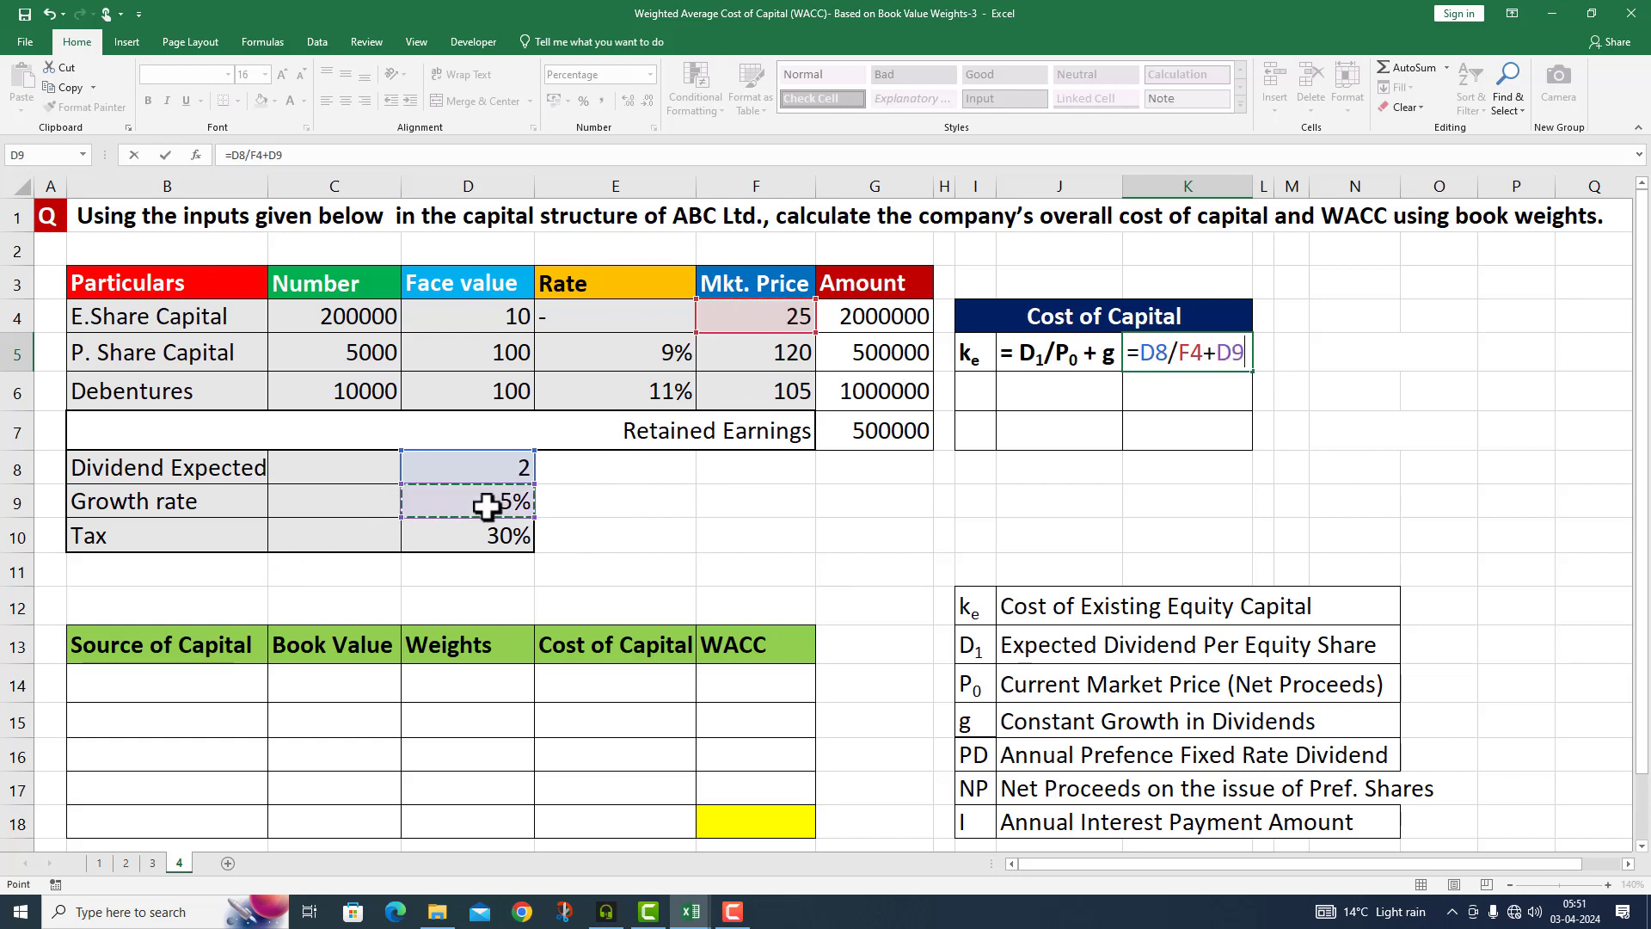
key("Return")
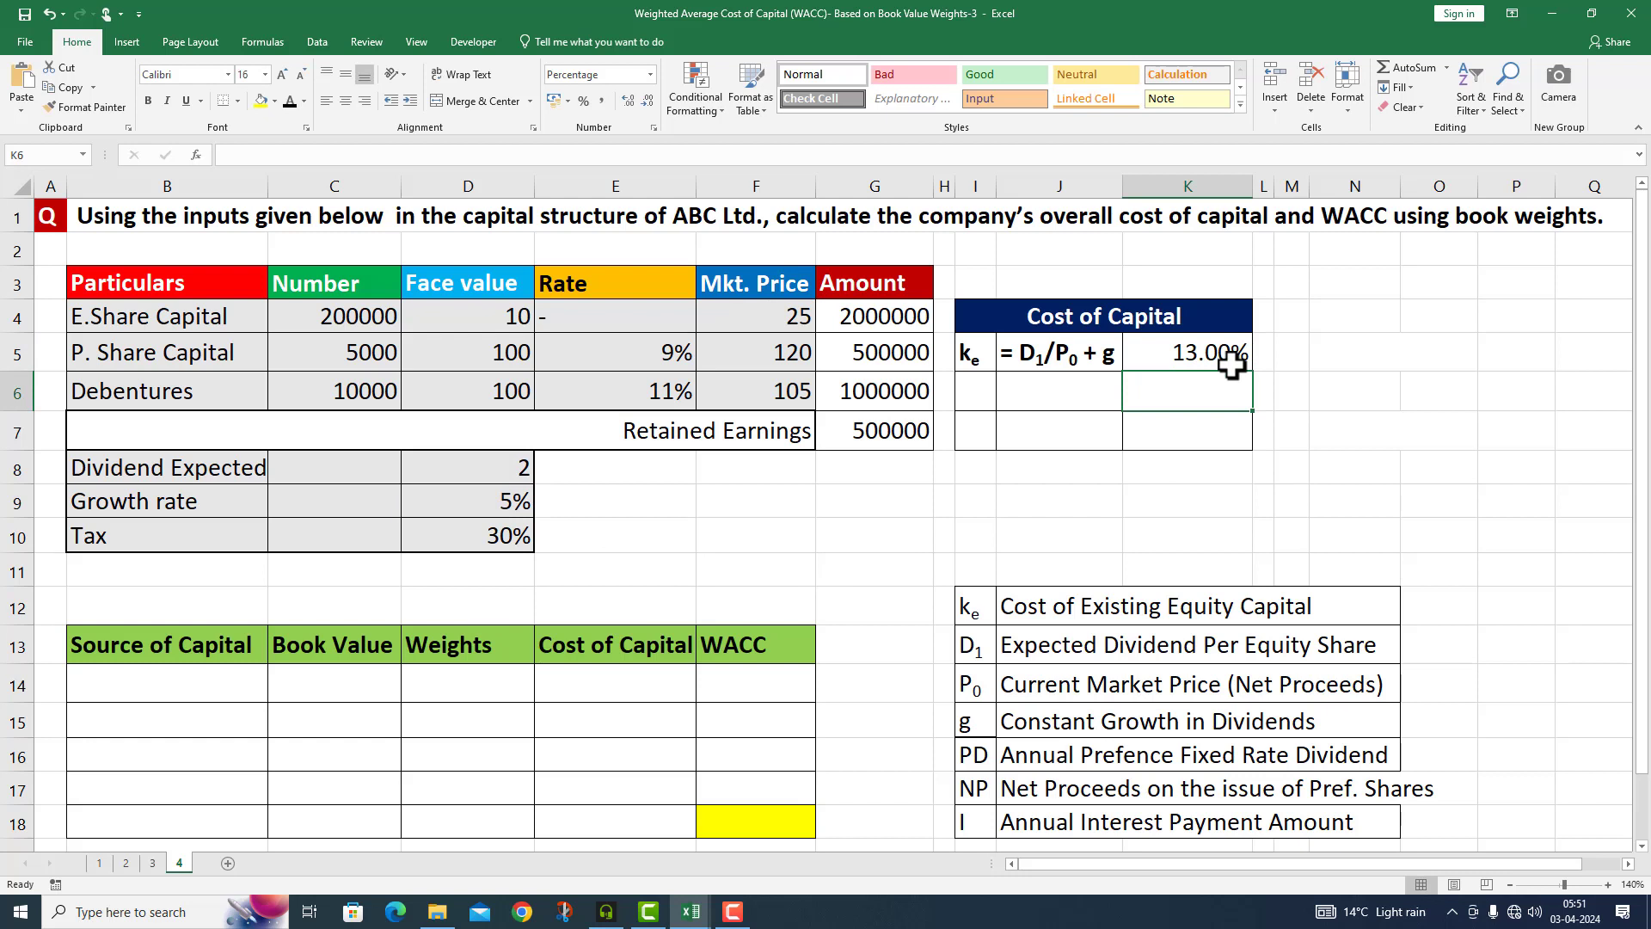
key("ctrl+shift+f")
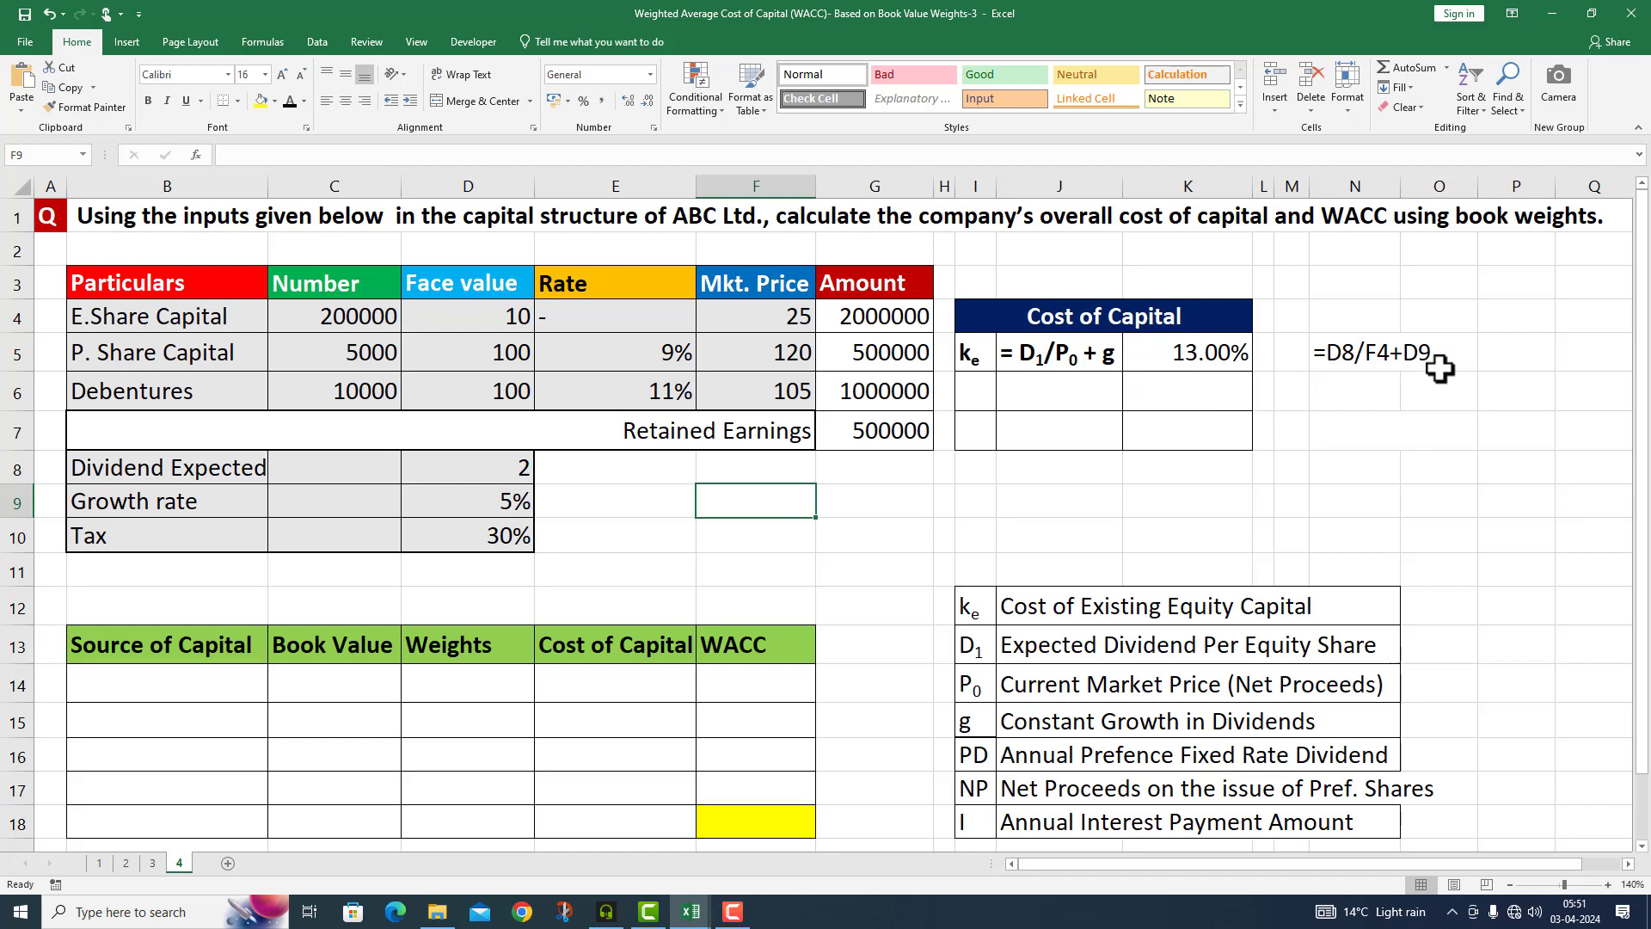
Add the kp = PD/NP row and compute 7.50% in K6 with =9/F5.
key("ctrl+shift+f")
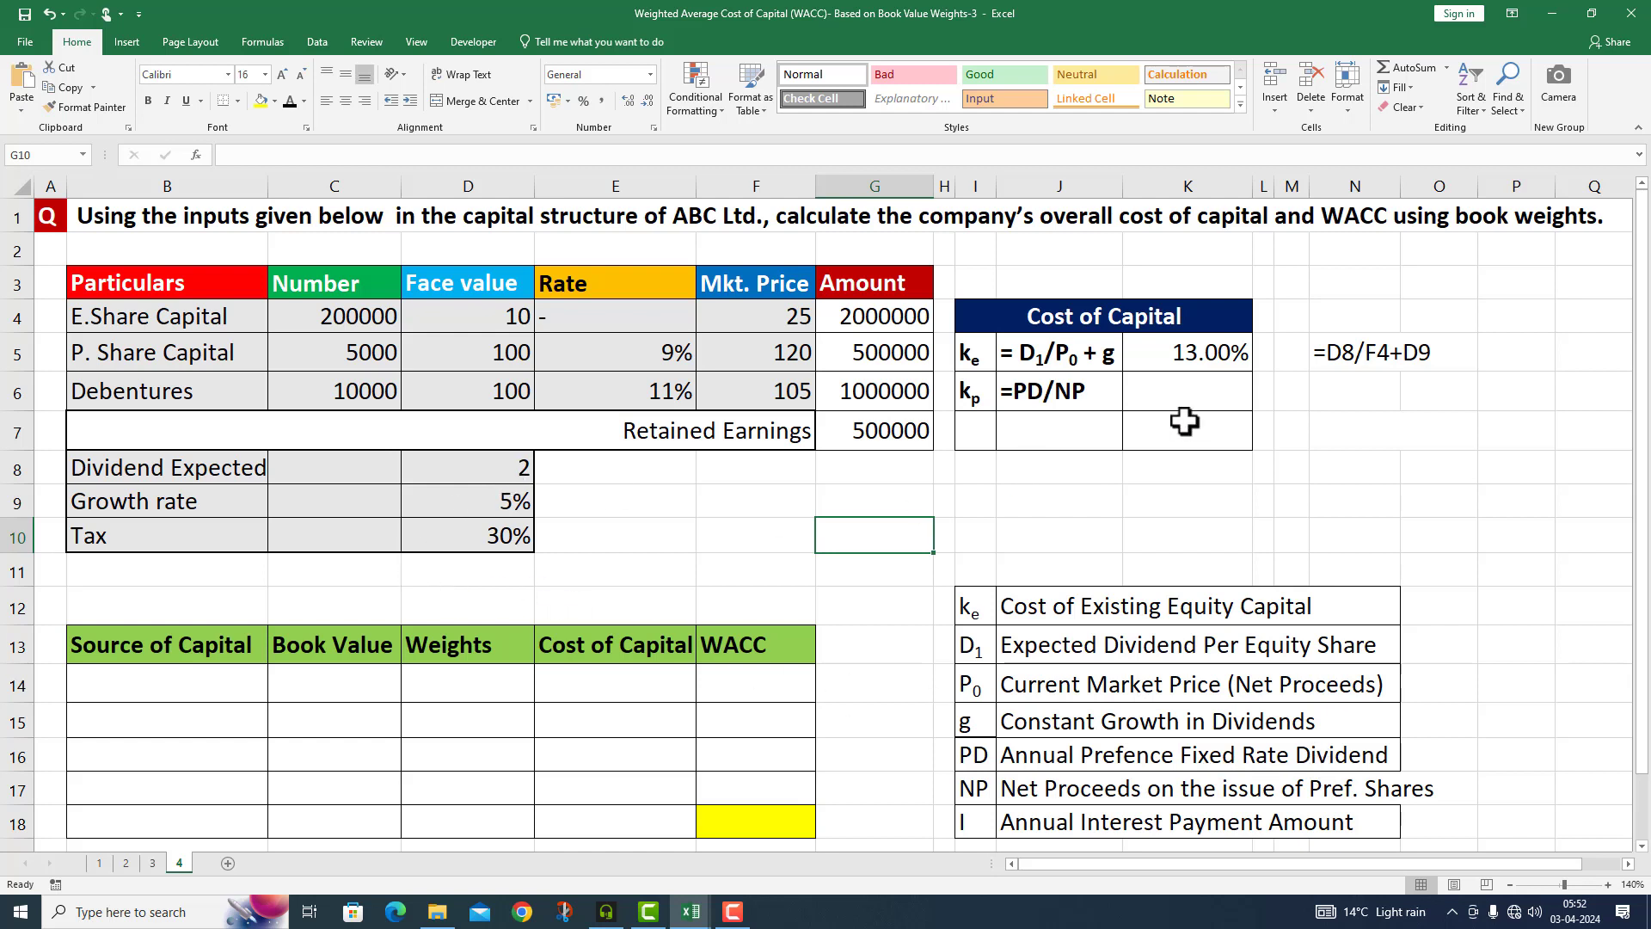
left_click(1158, 398)
type("=9/")
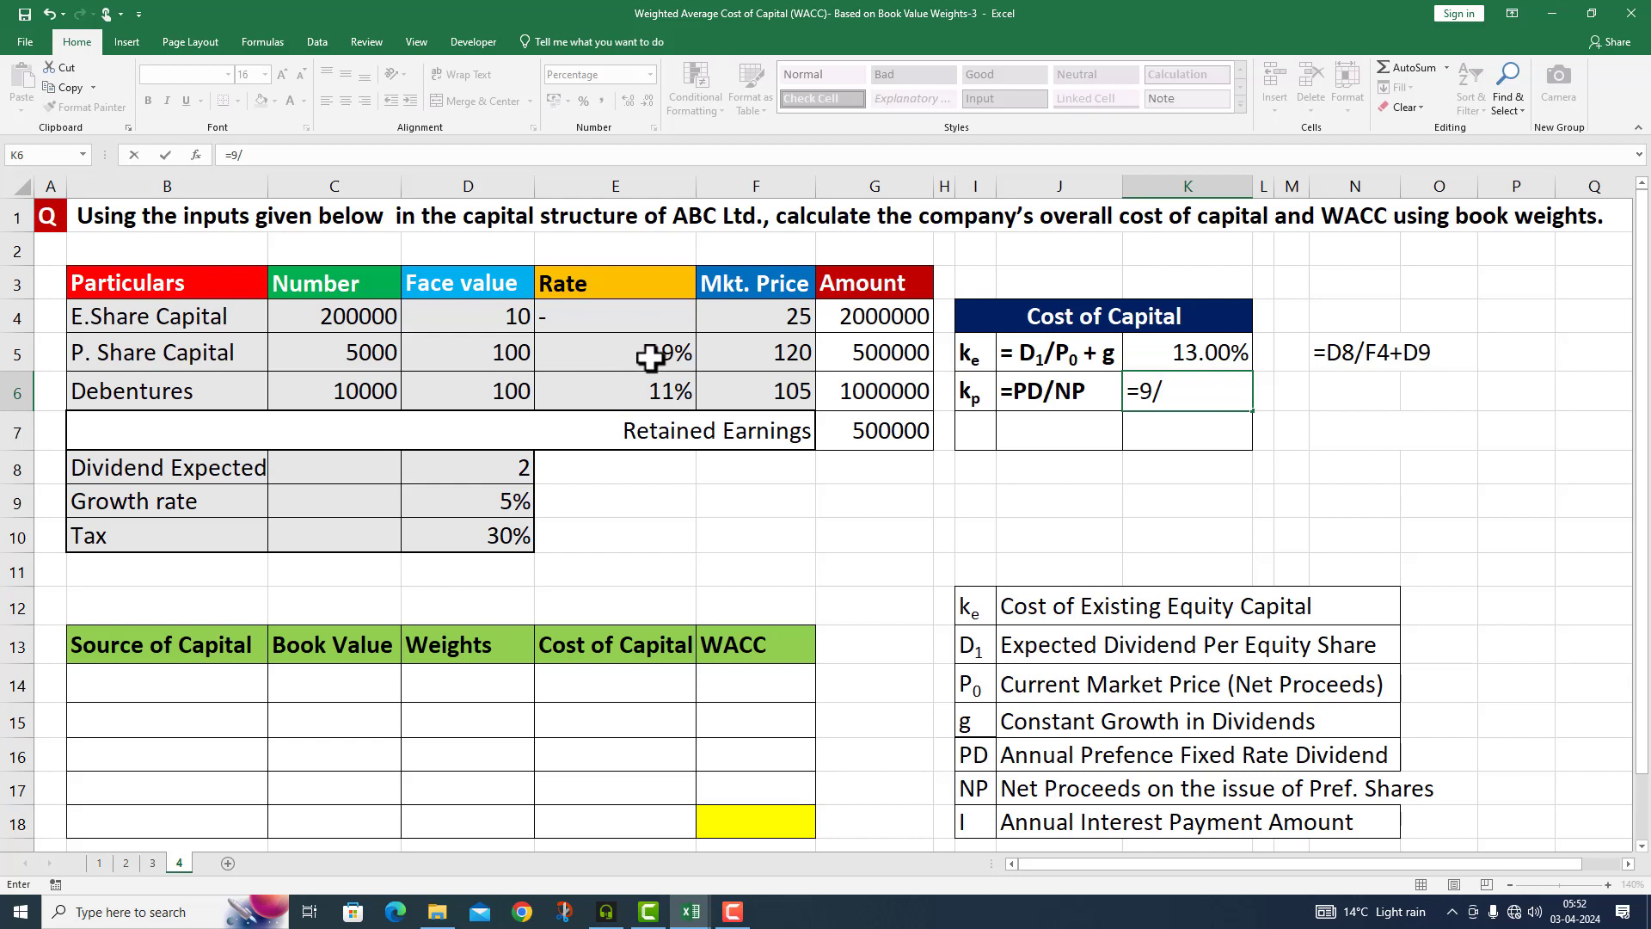
left_click(777, 354)
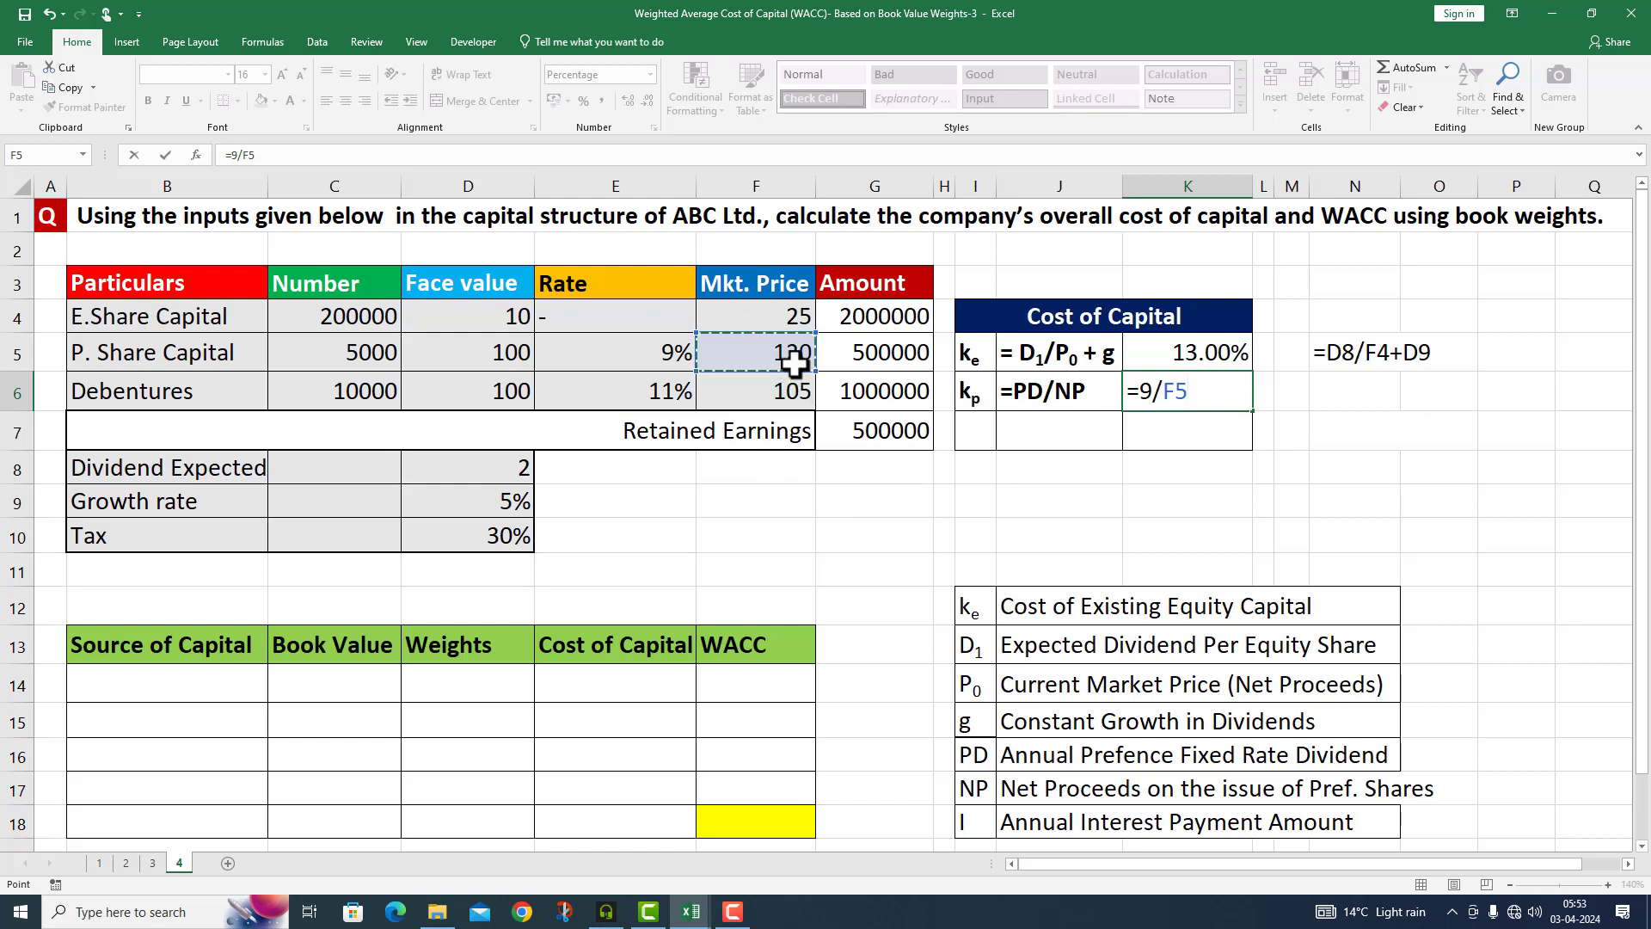
key("Return")
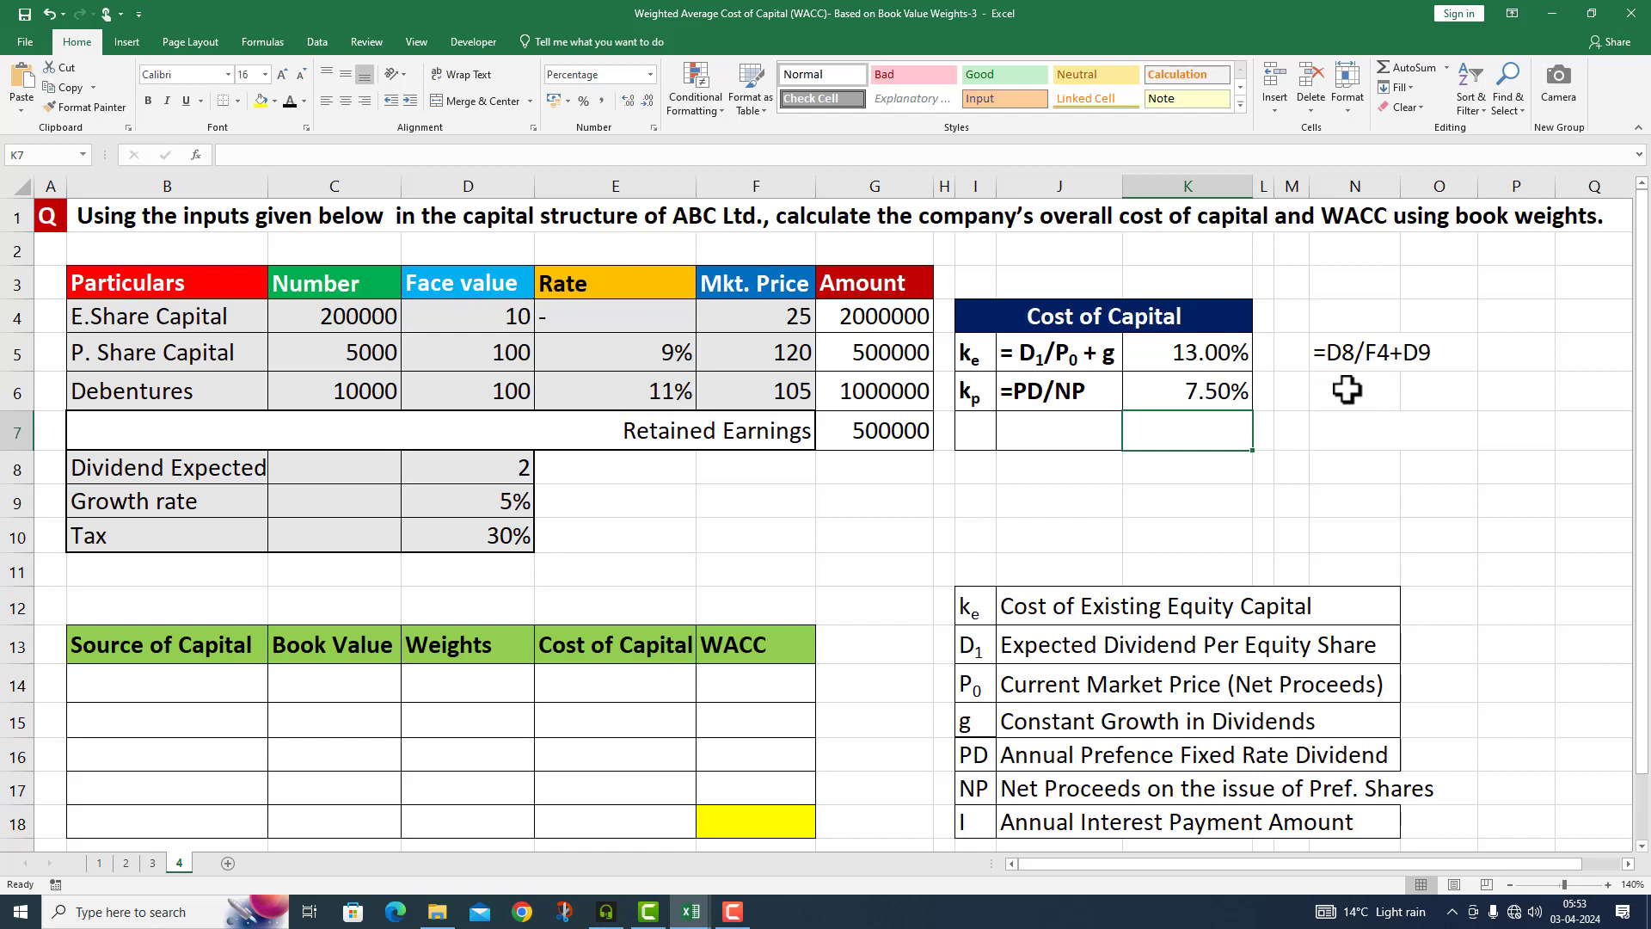
Add the kd row, computing 7.33% in K7 with =11*(1-D10)/F6, and note the formula.
left_click(1088, 494)
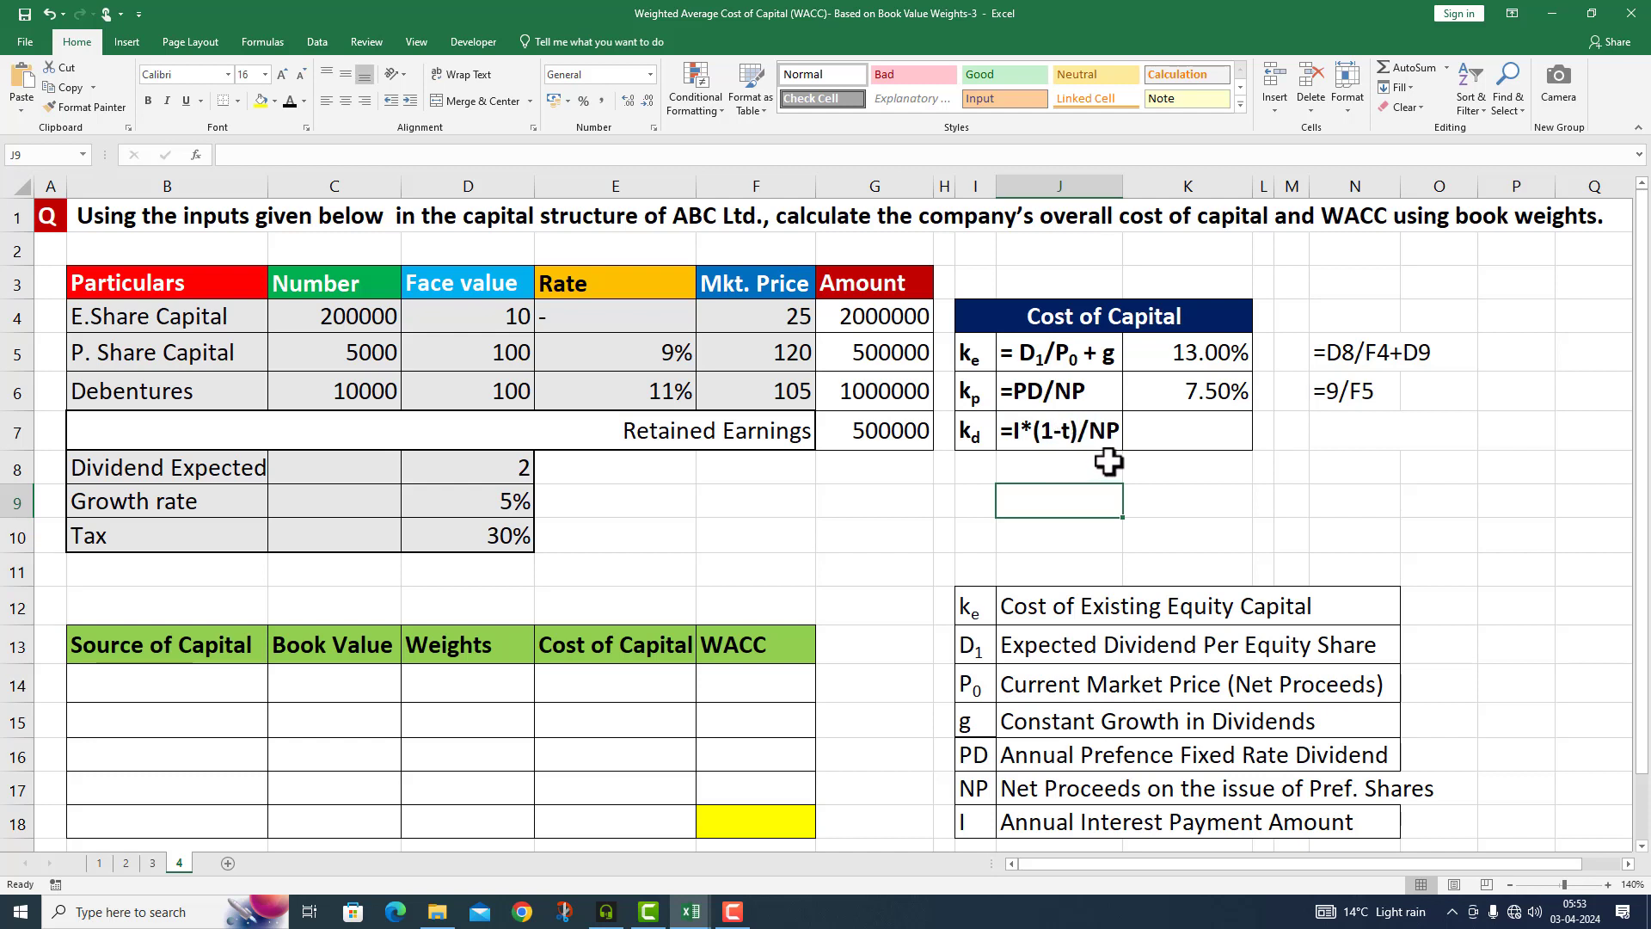
left_click(1149, 437)
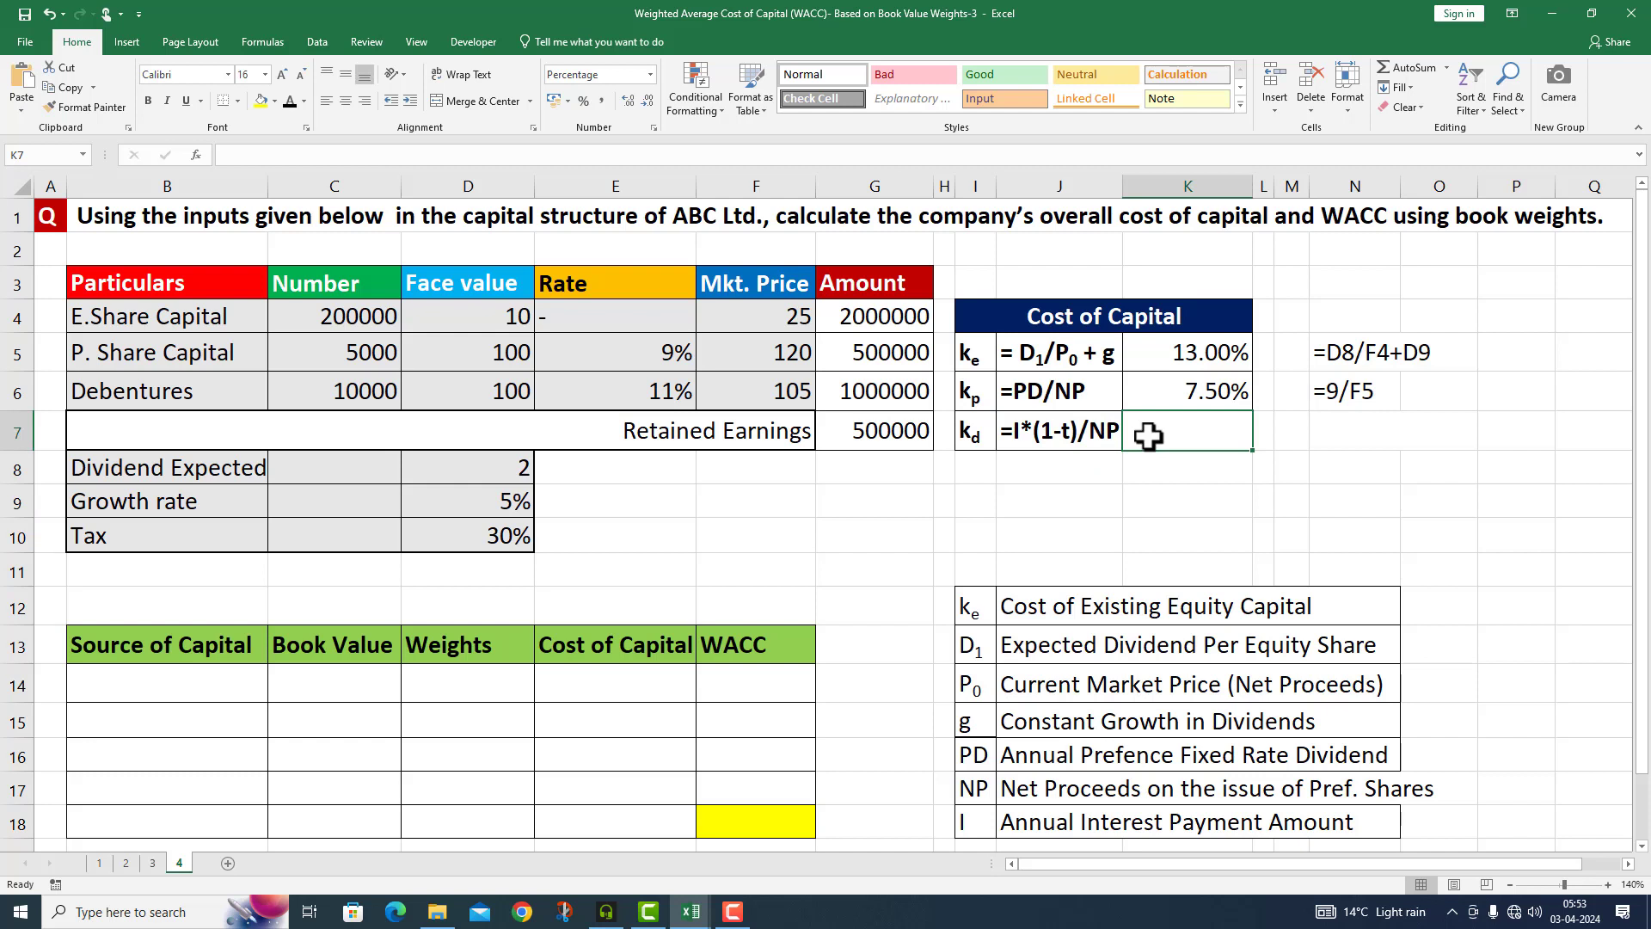
type("=11*(1-")
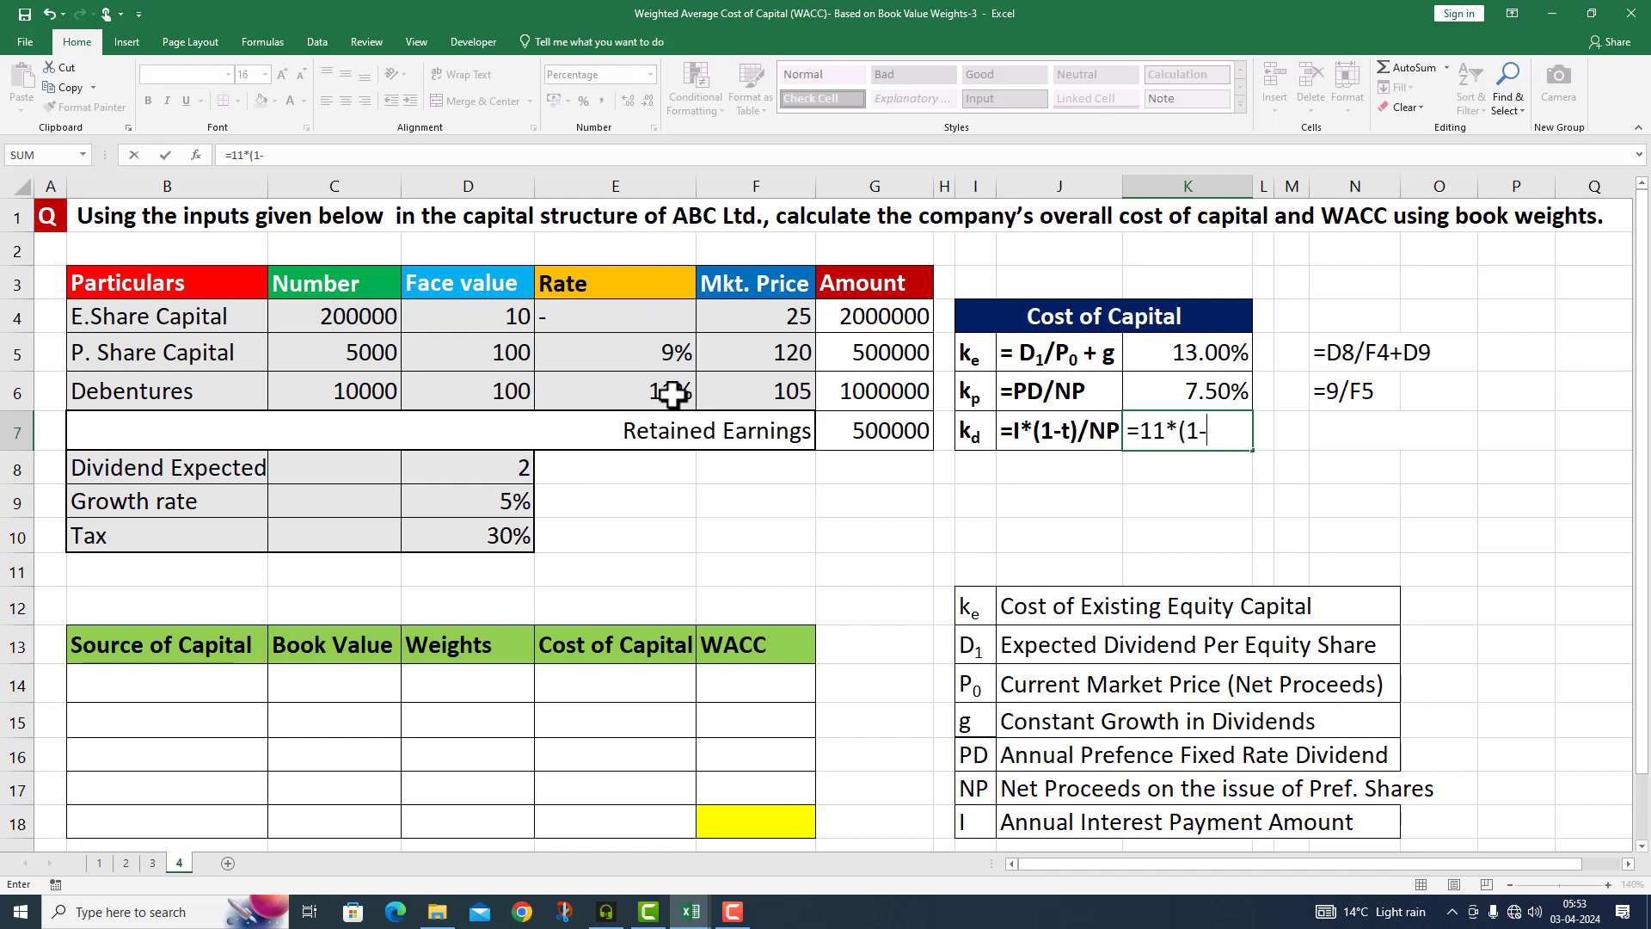
left_click(489, 534)
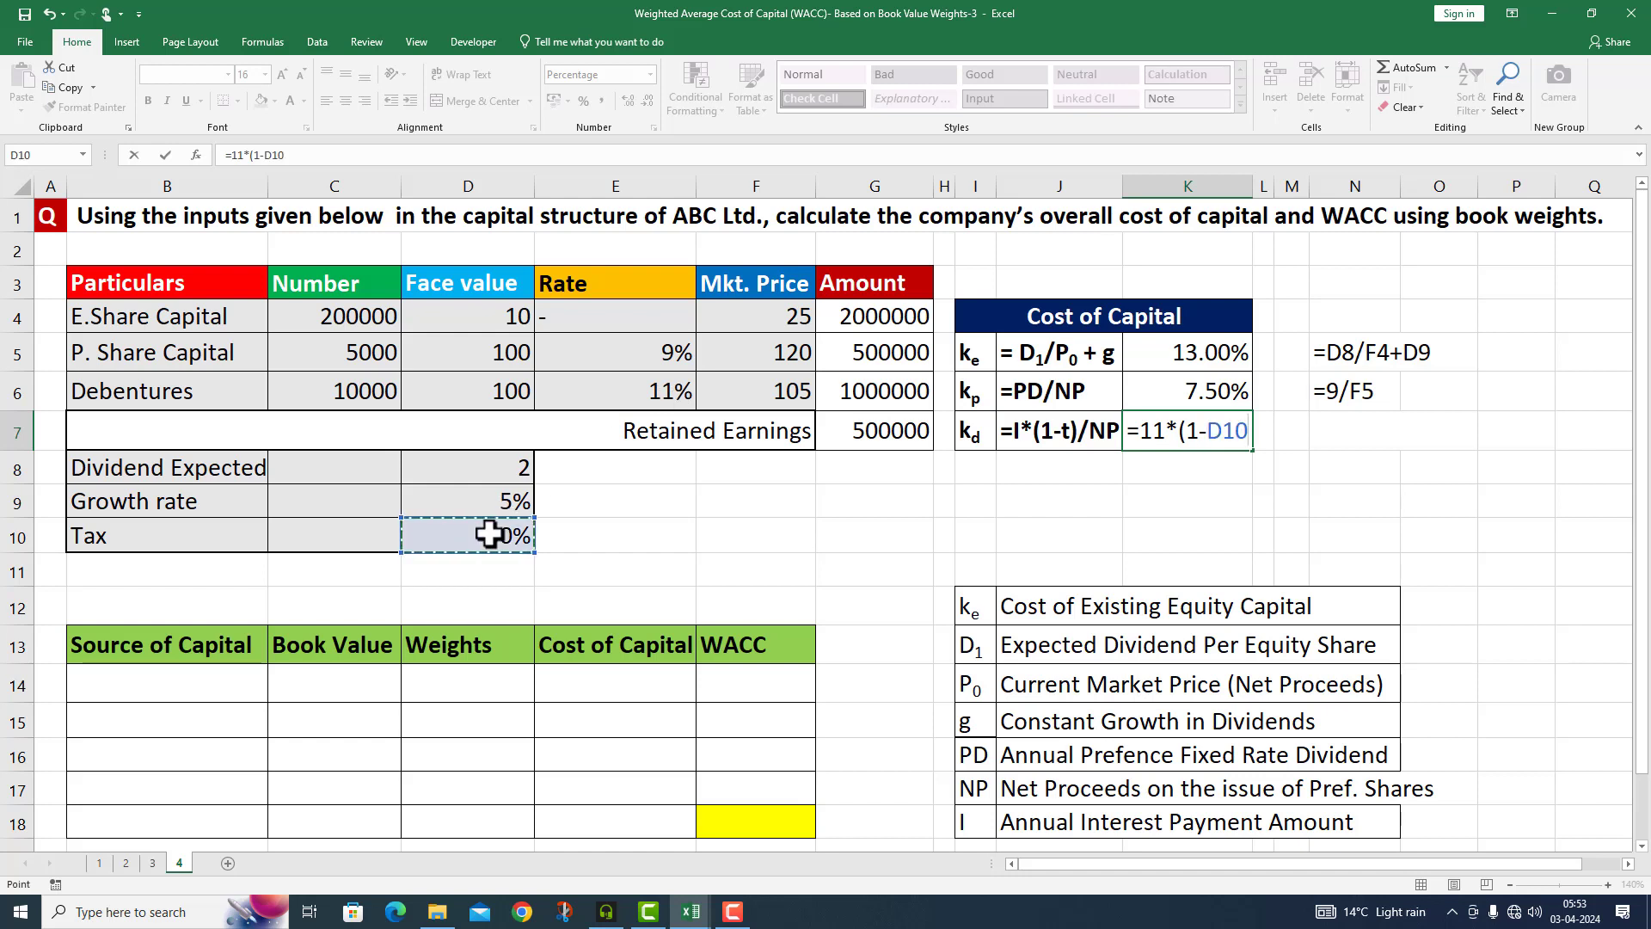
type(")/")
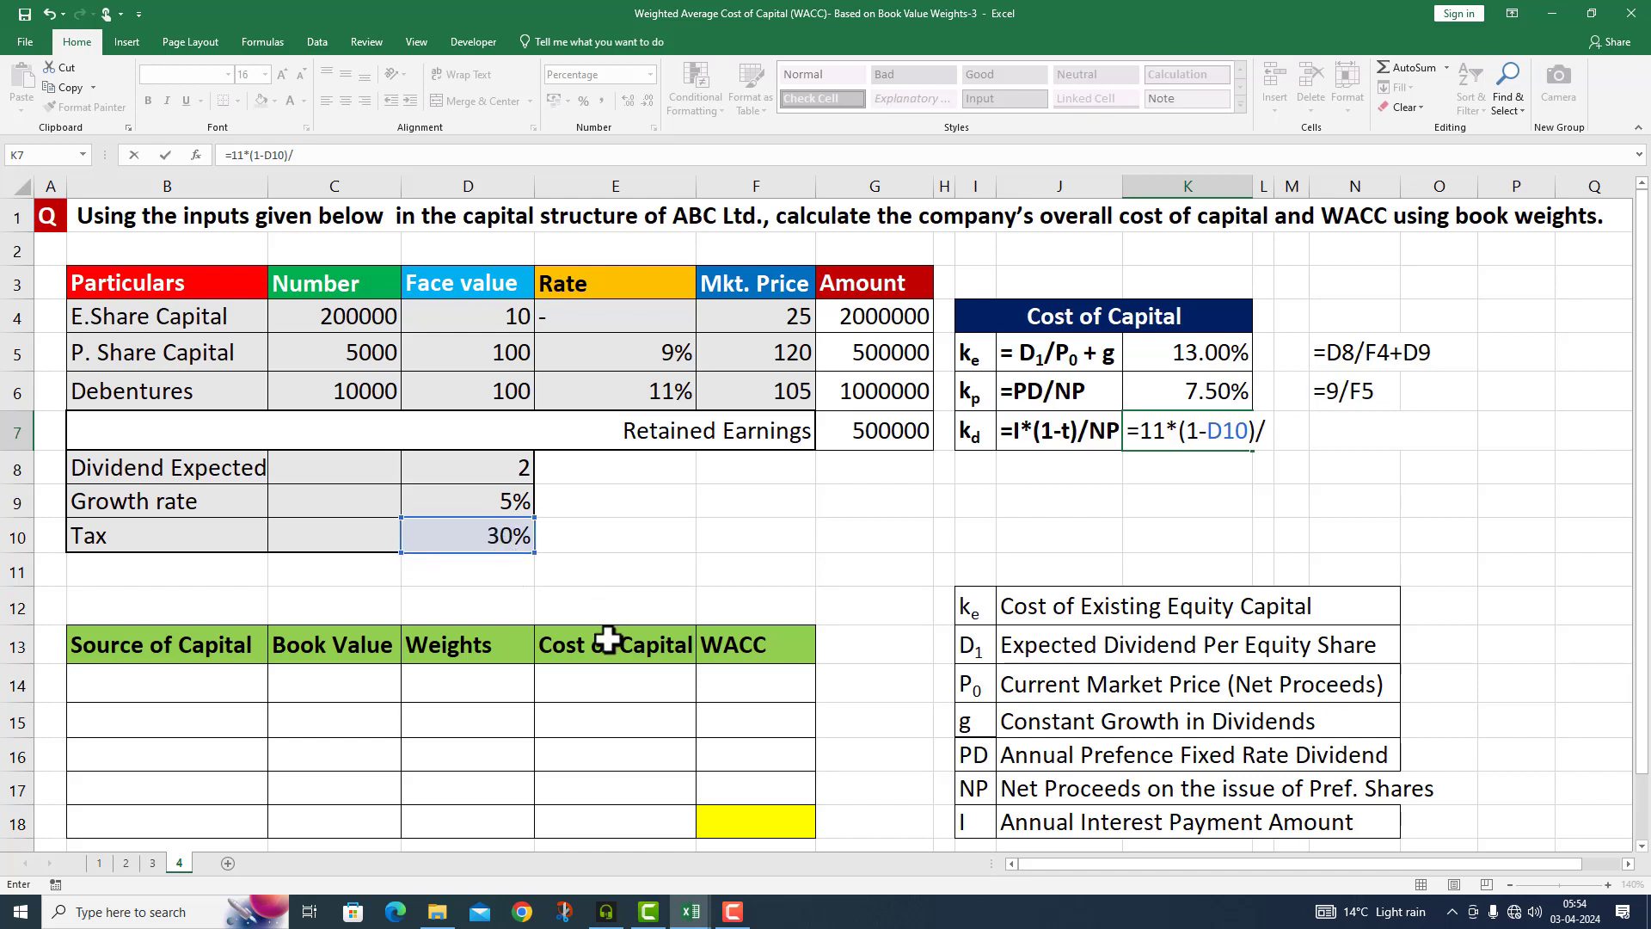
left_click(764, 397)
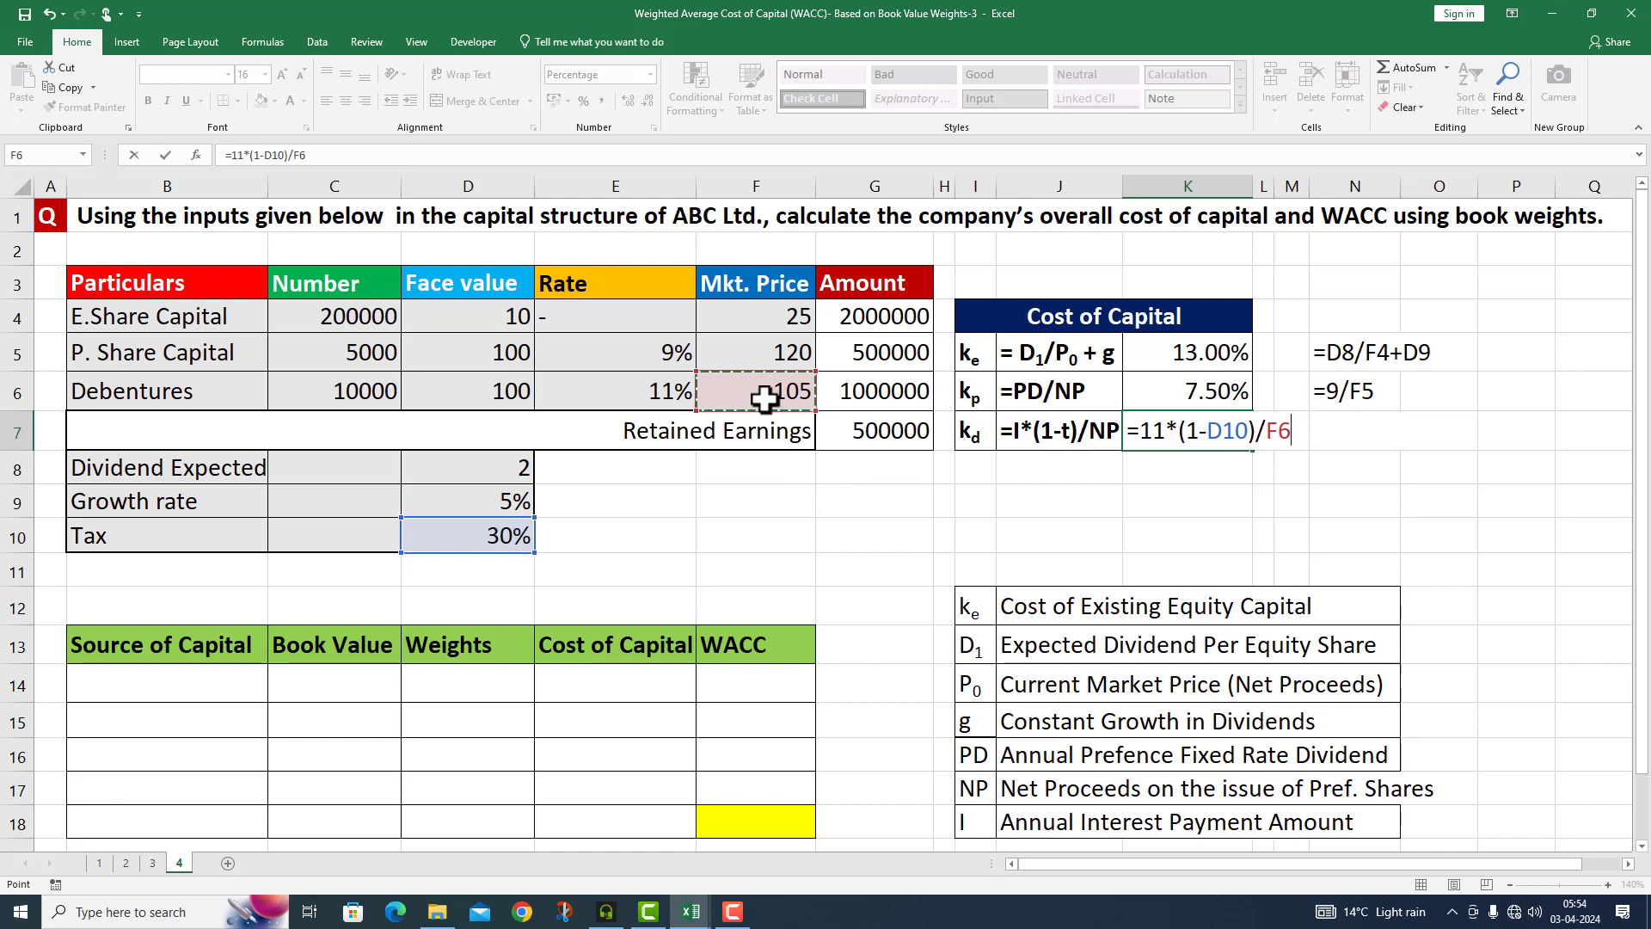
key("Return")
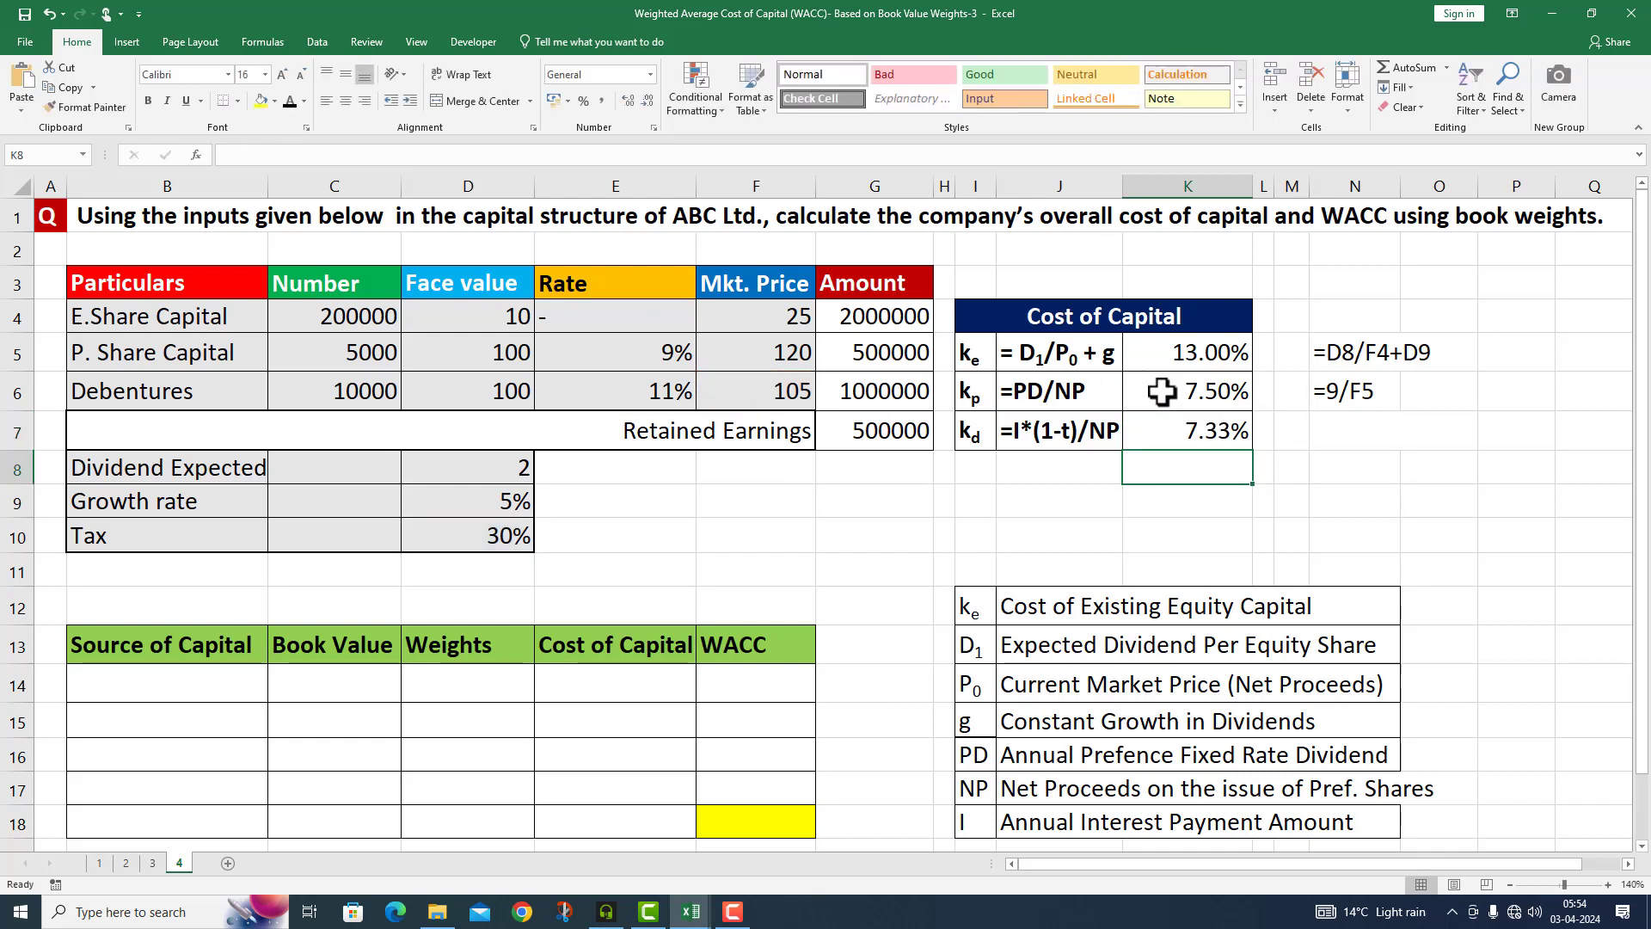
left_click(1213, 437)
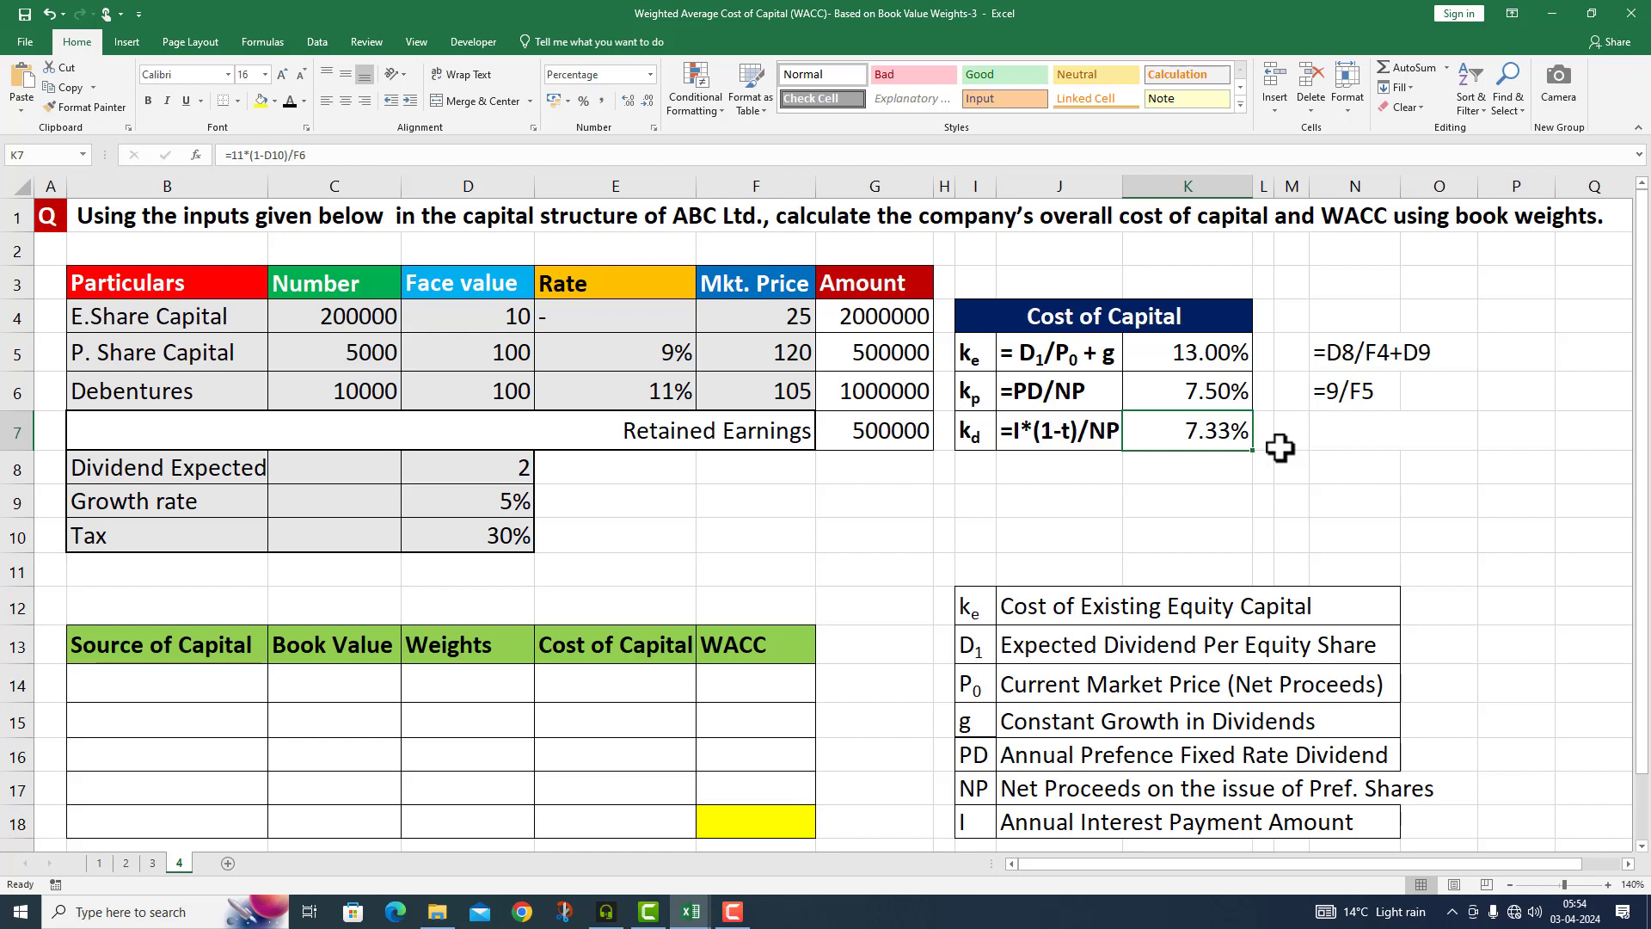
key("ctrl+shift+f")
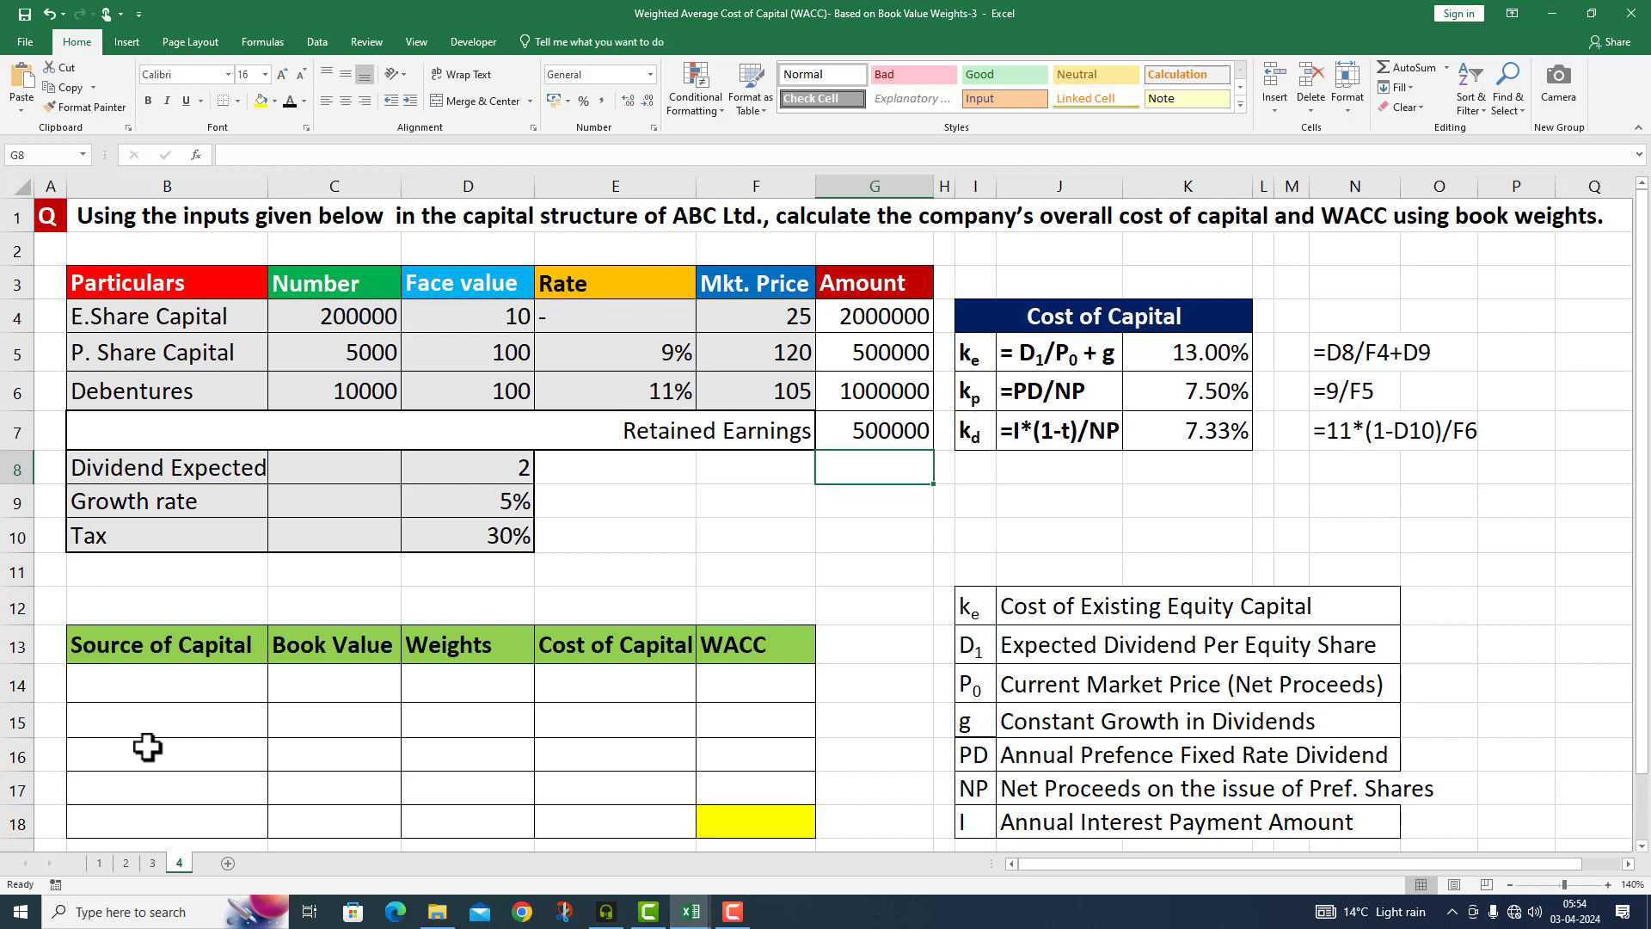
List equity, preference shares and debentures, linking book values 2000000, 500000 and 1000000.
left_click(134, 686)
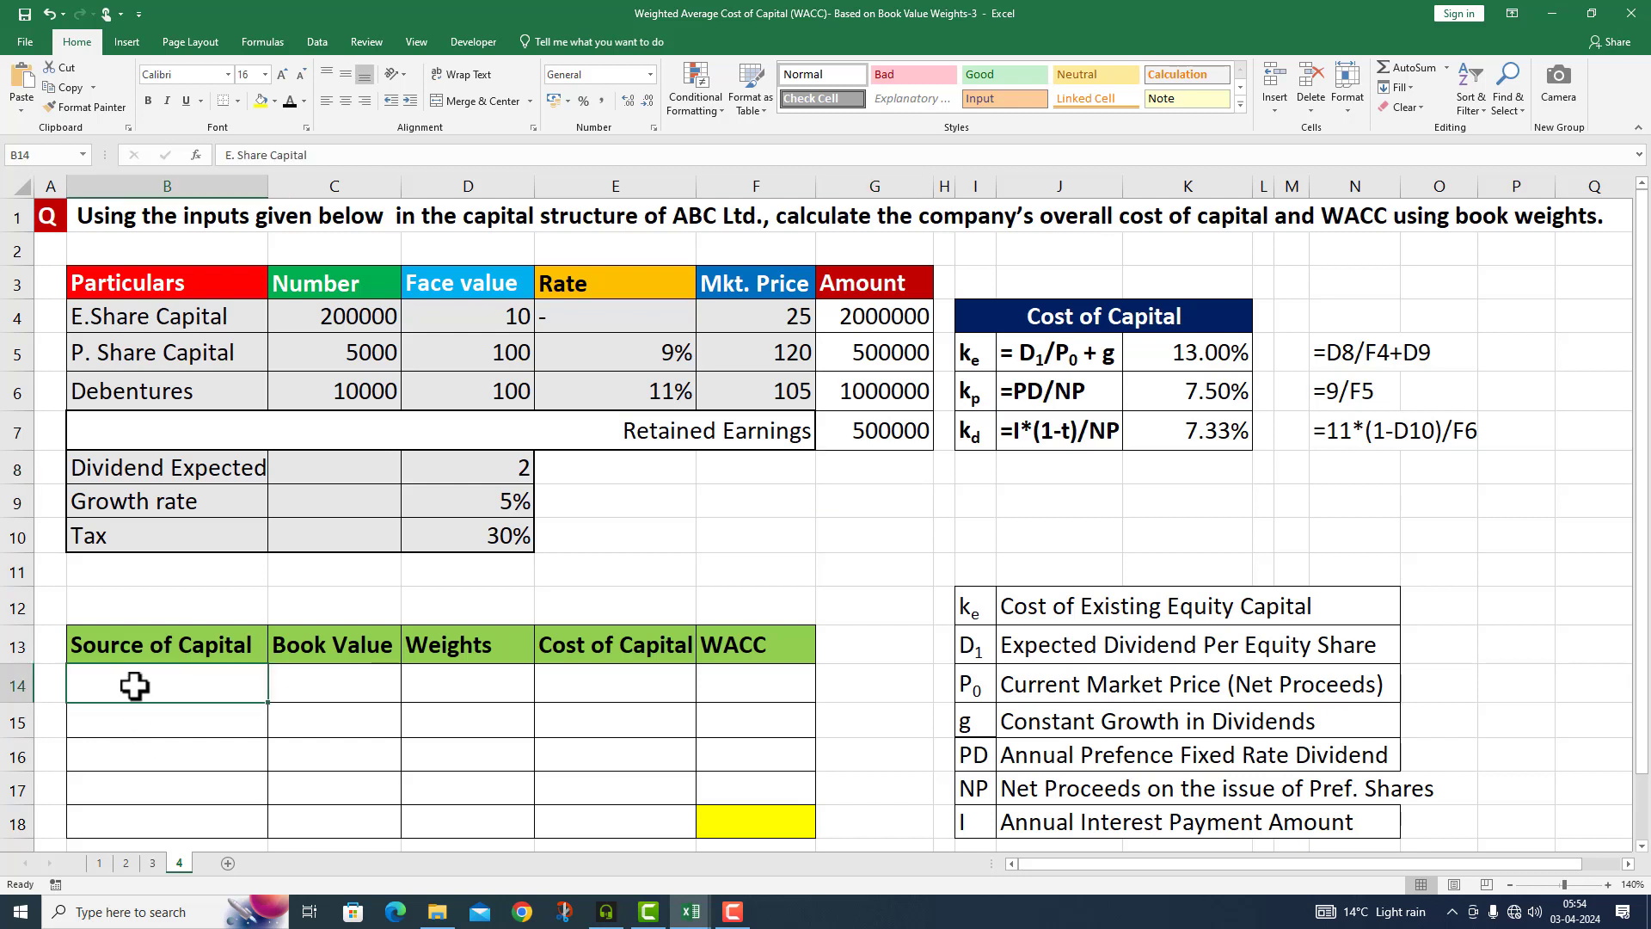
left_click(295, 682)
type("=")
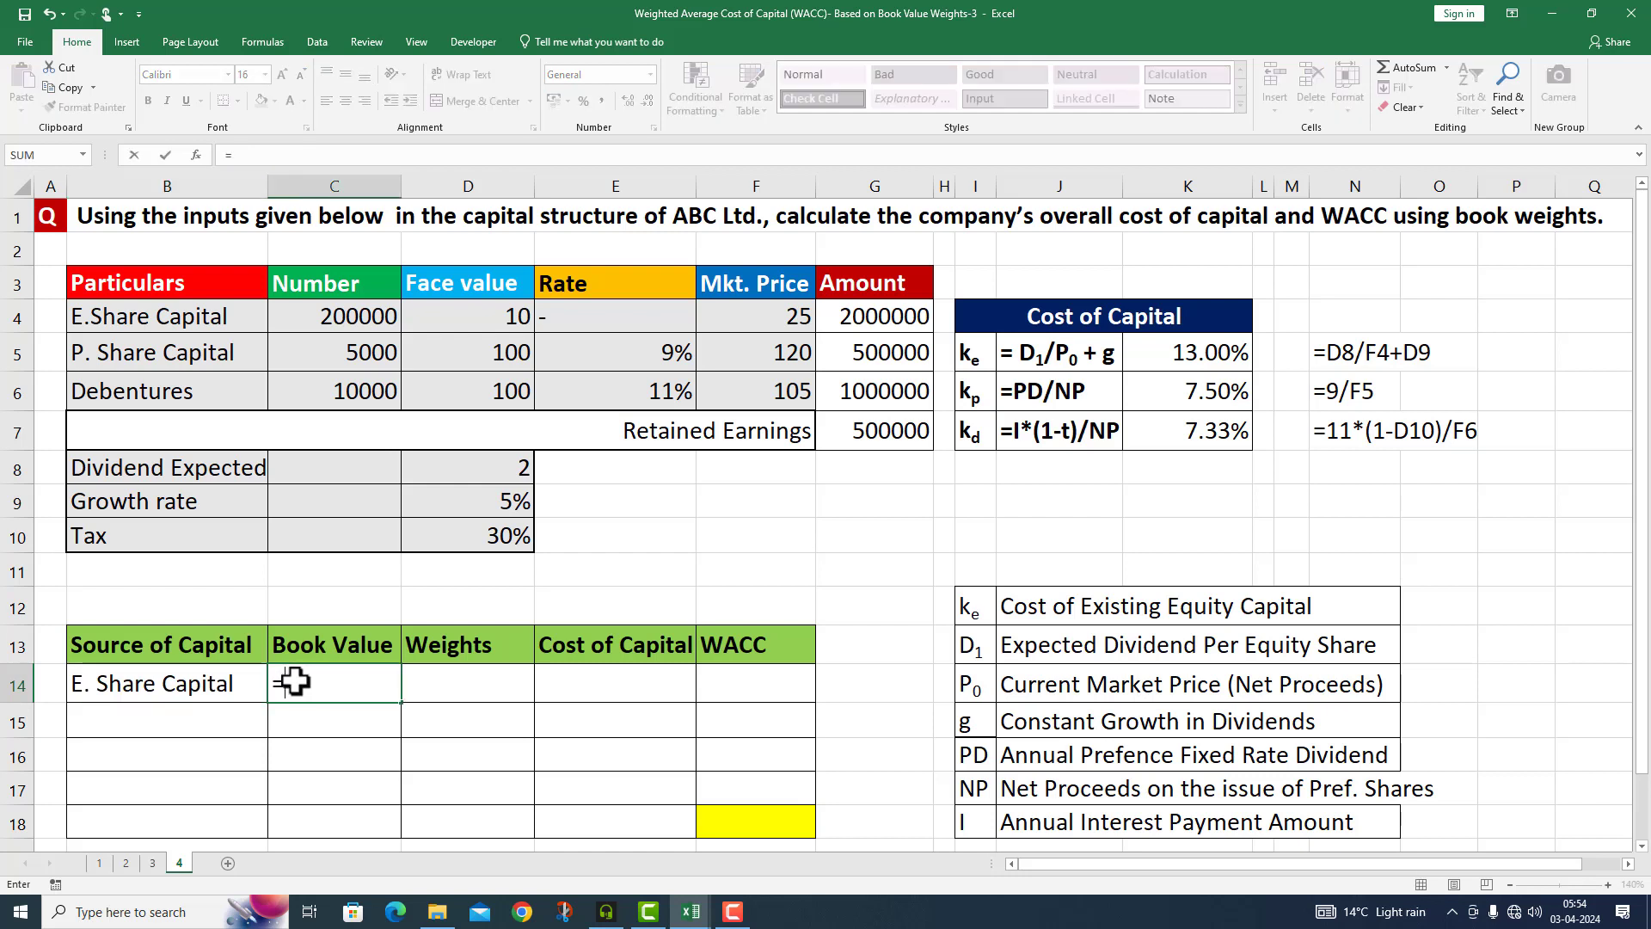
left_click(887, 318)
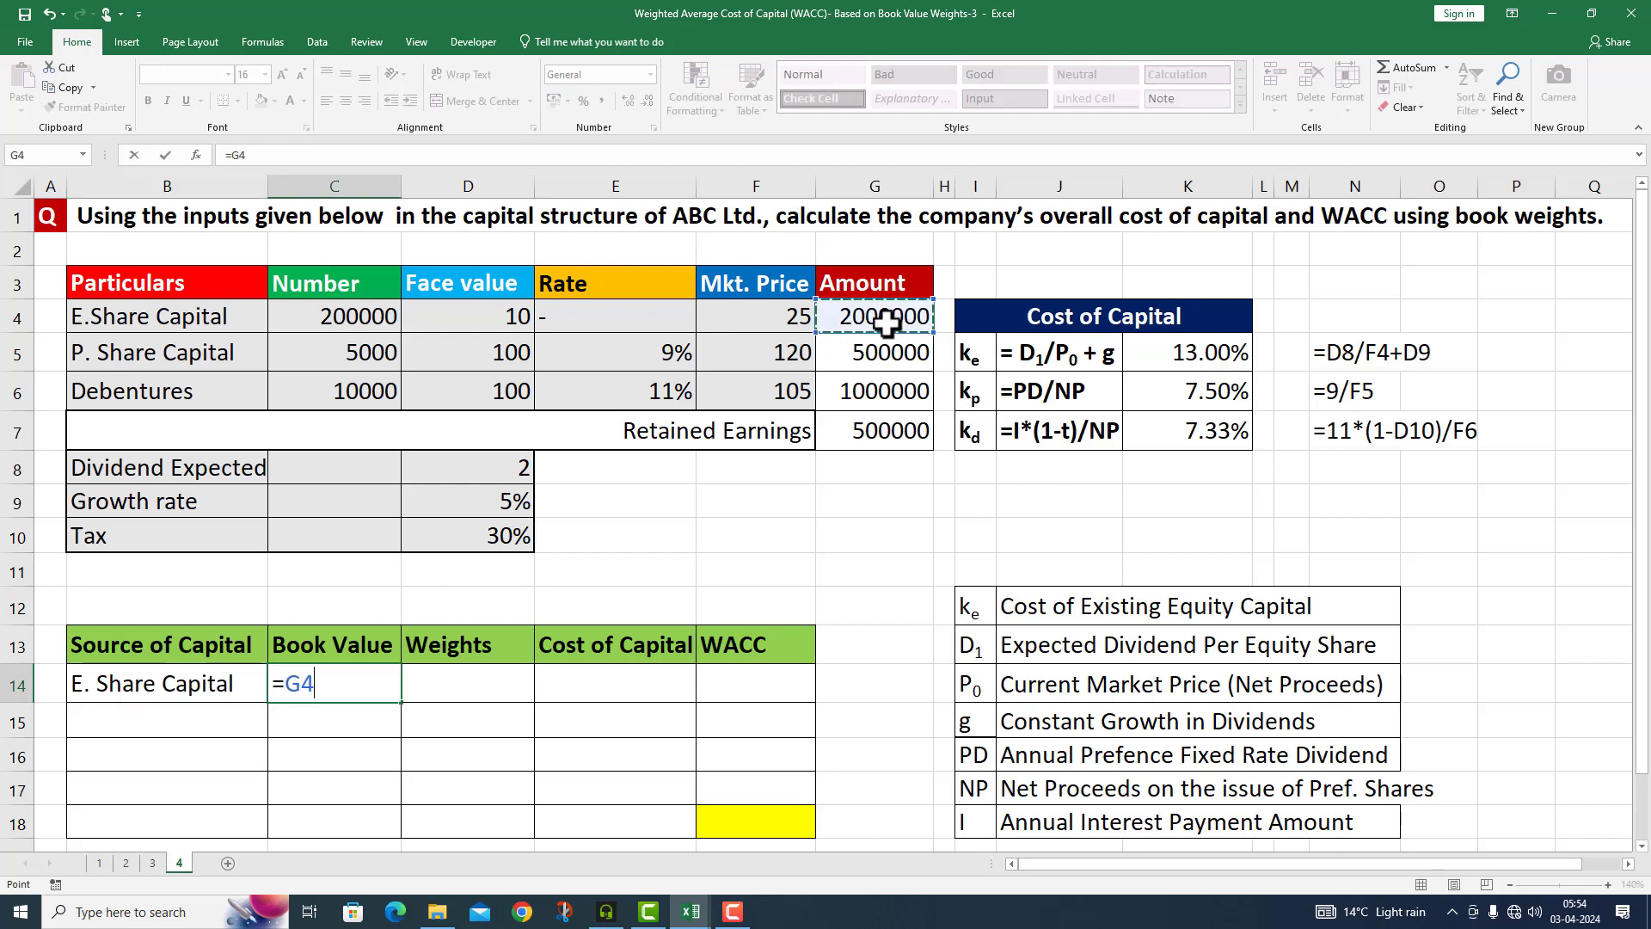
key("Return")
left_click(192, 715)
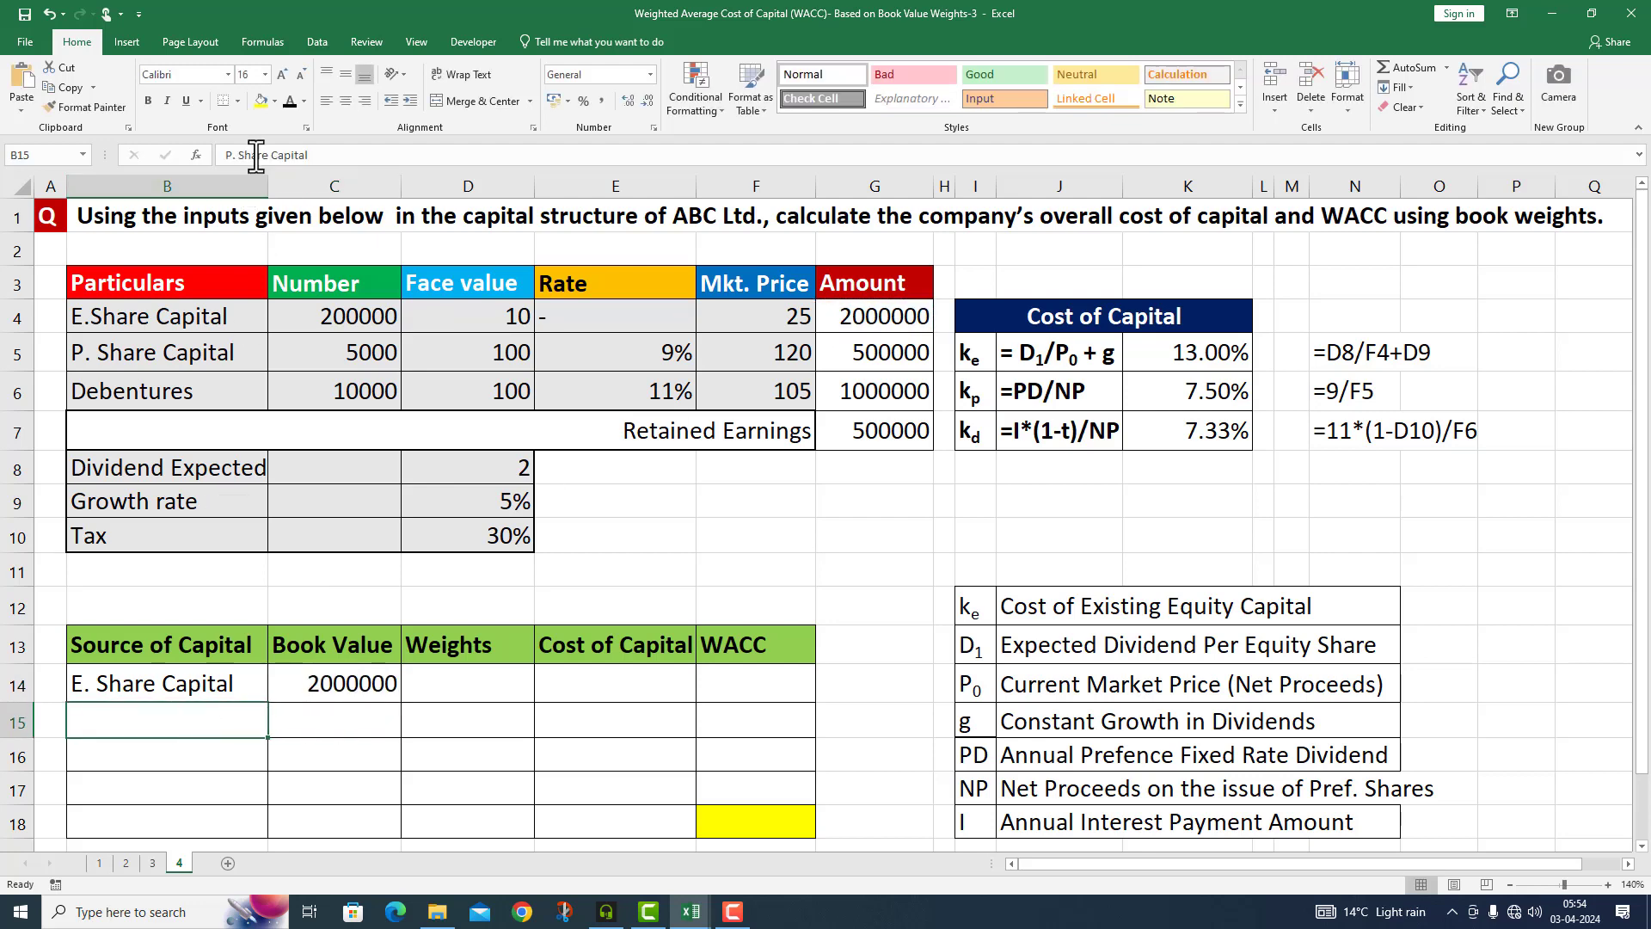
left_click(304, 721)
type("=")
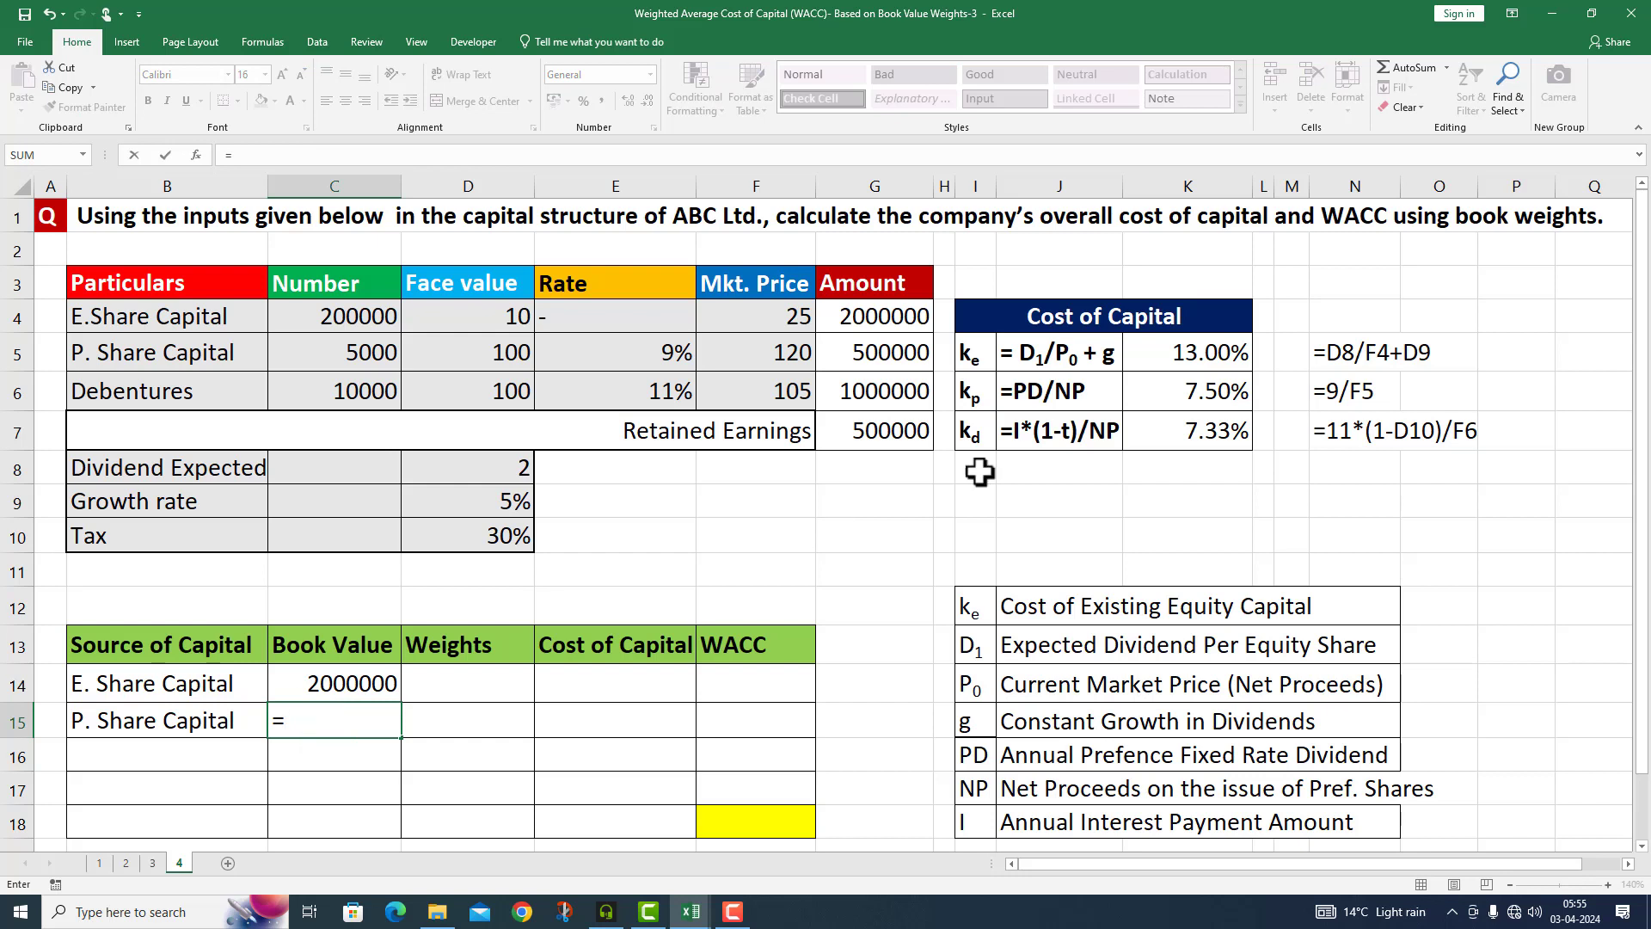
left_click(879, 345)
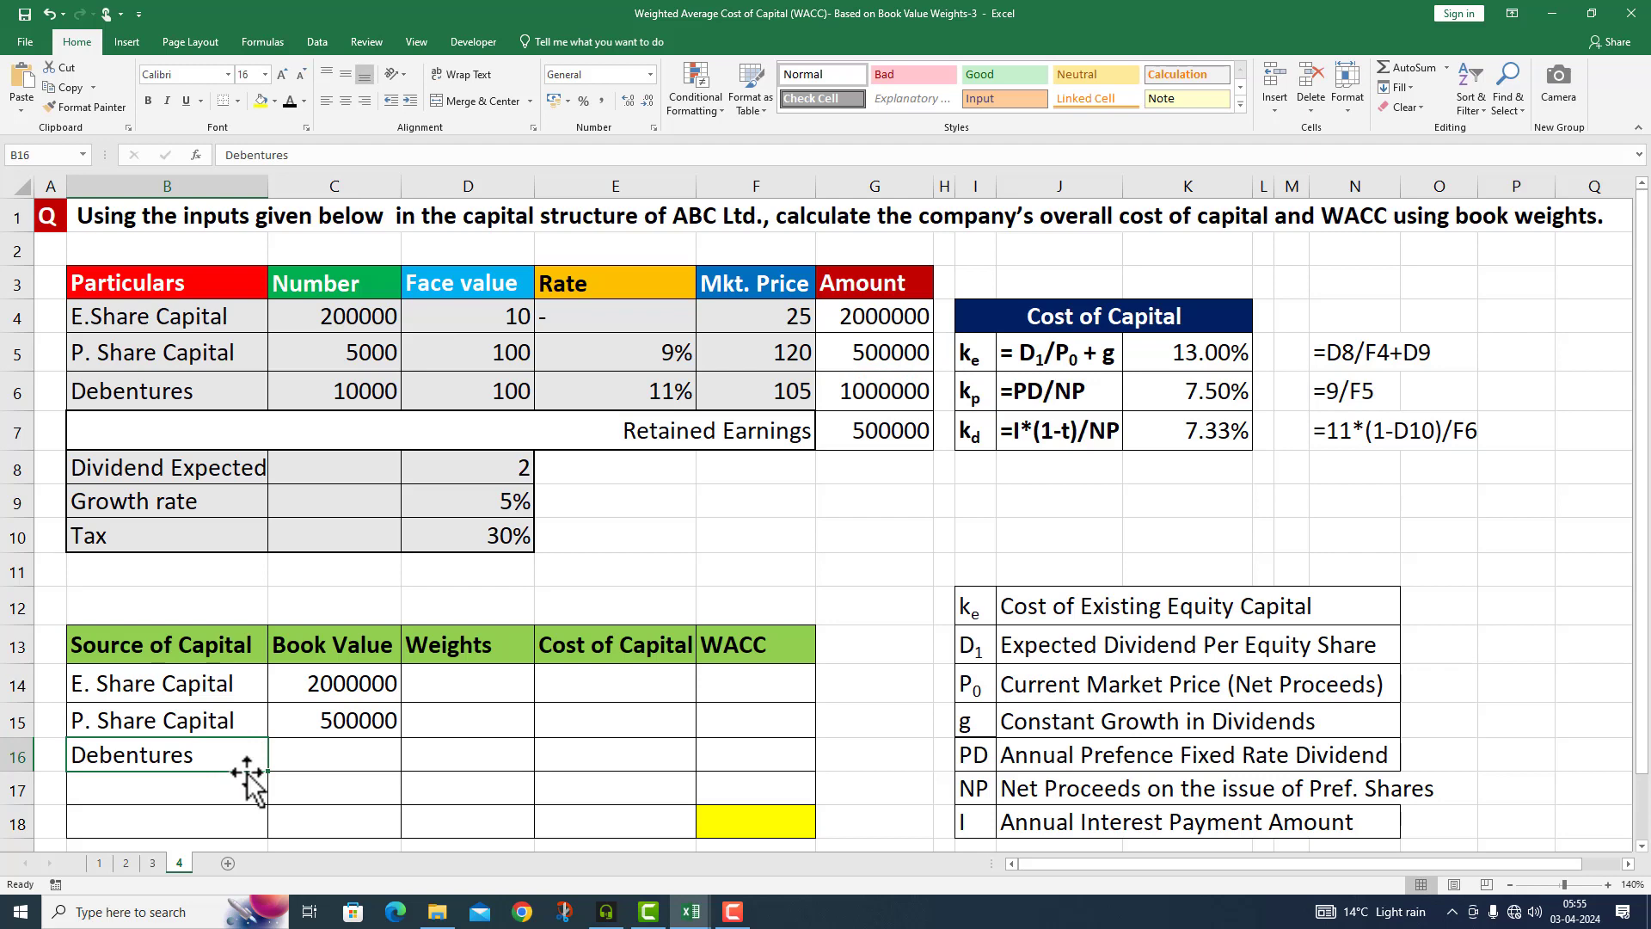
left_click(333, 755)
type("=")
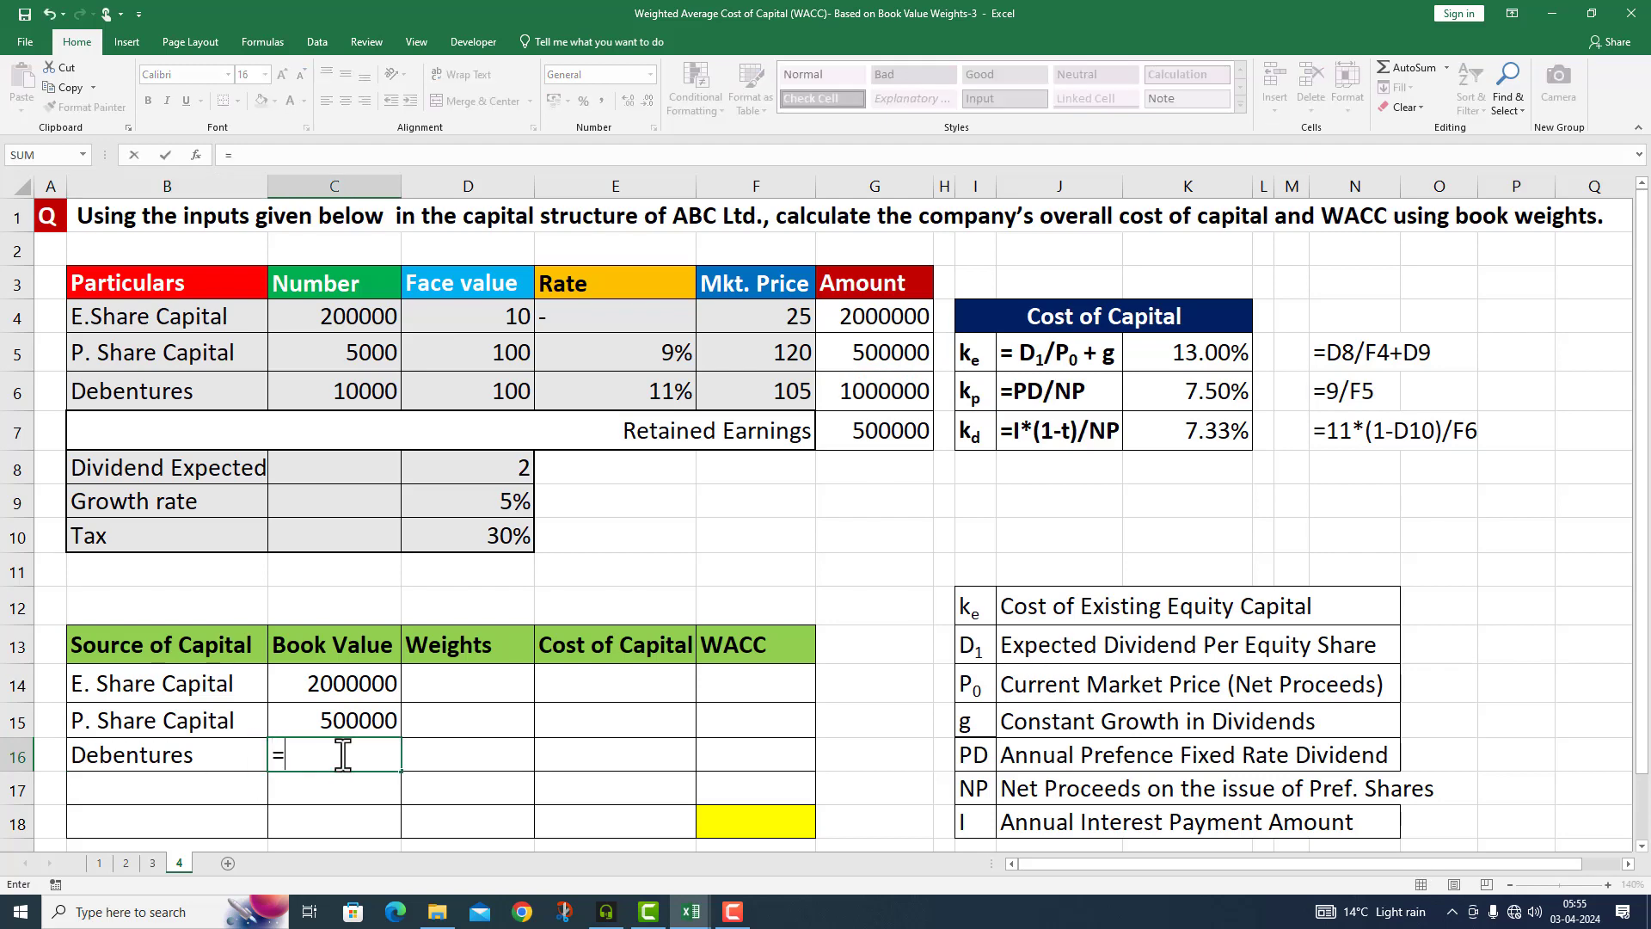
left_click(890, 389)
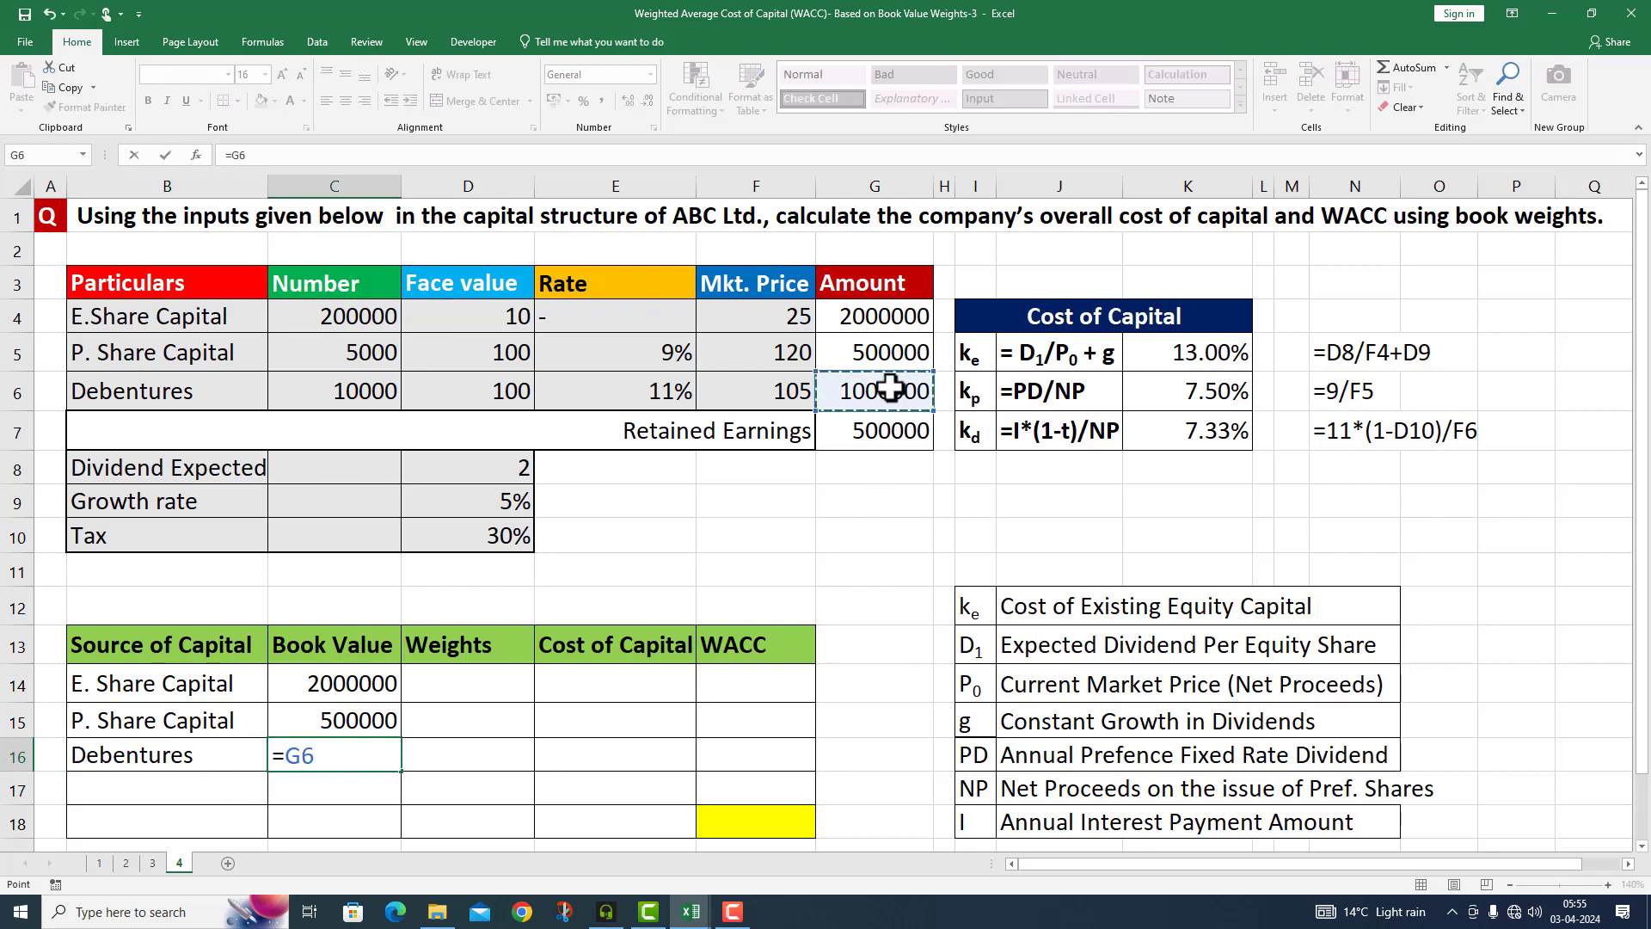
key("Return")
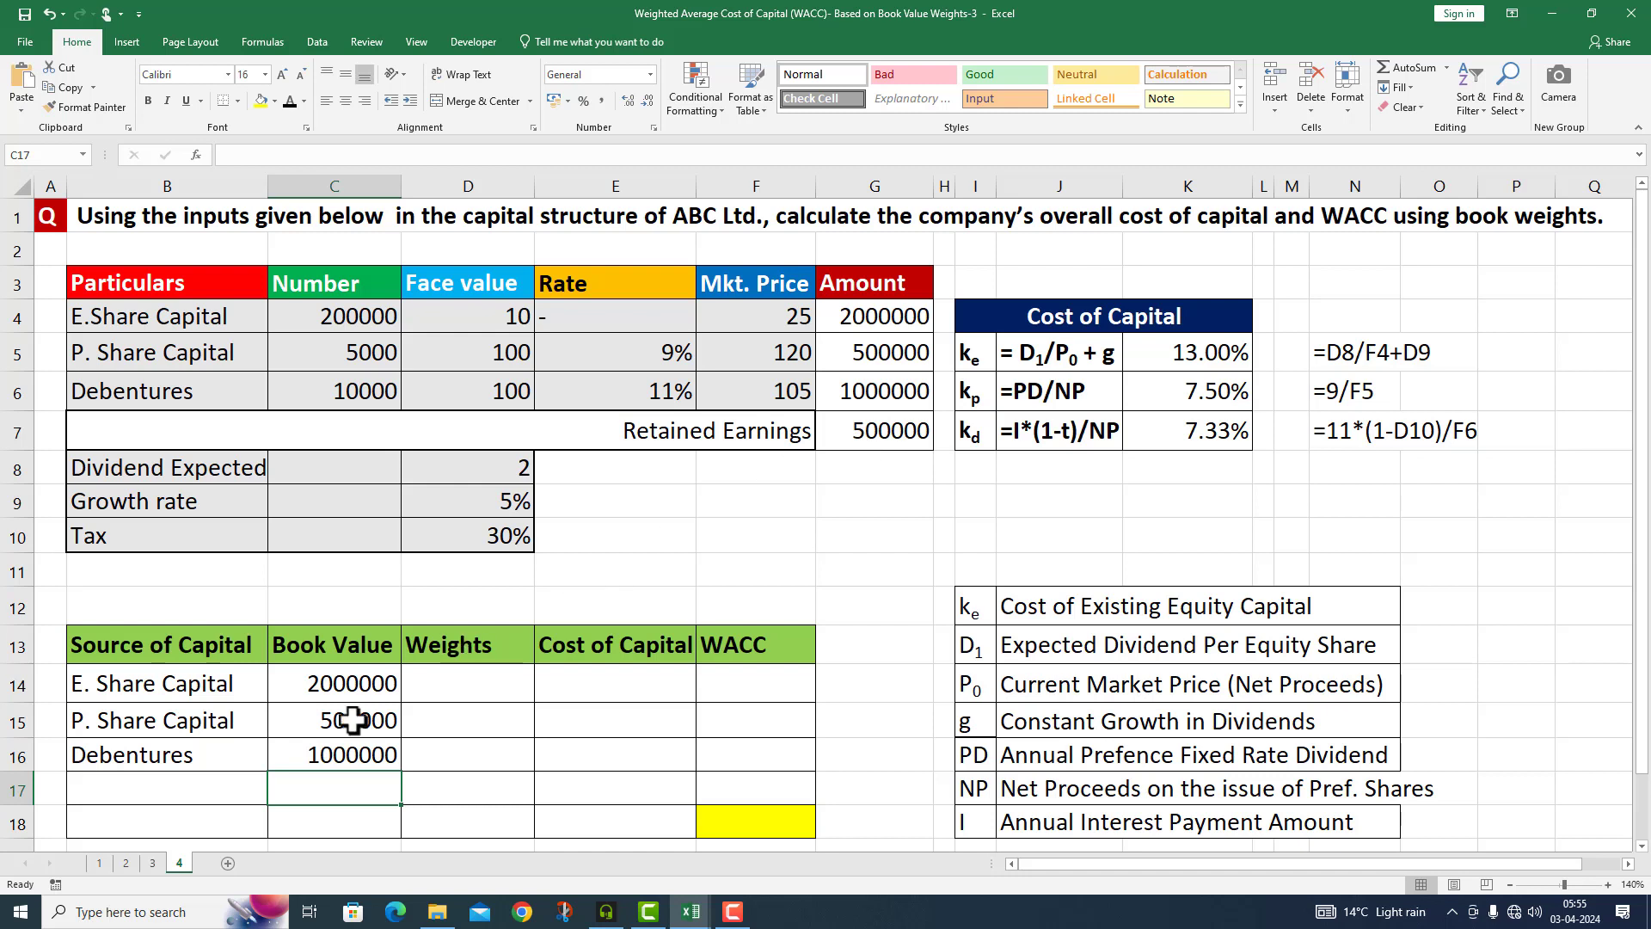
Add Retained Earnings linked to 500000 and a Total row =SUM(C14:C17) giving 4000000.
left_click(176, 787)
type("Retained Earnings")
key("Tab")
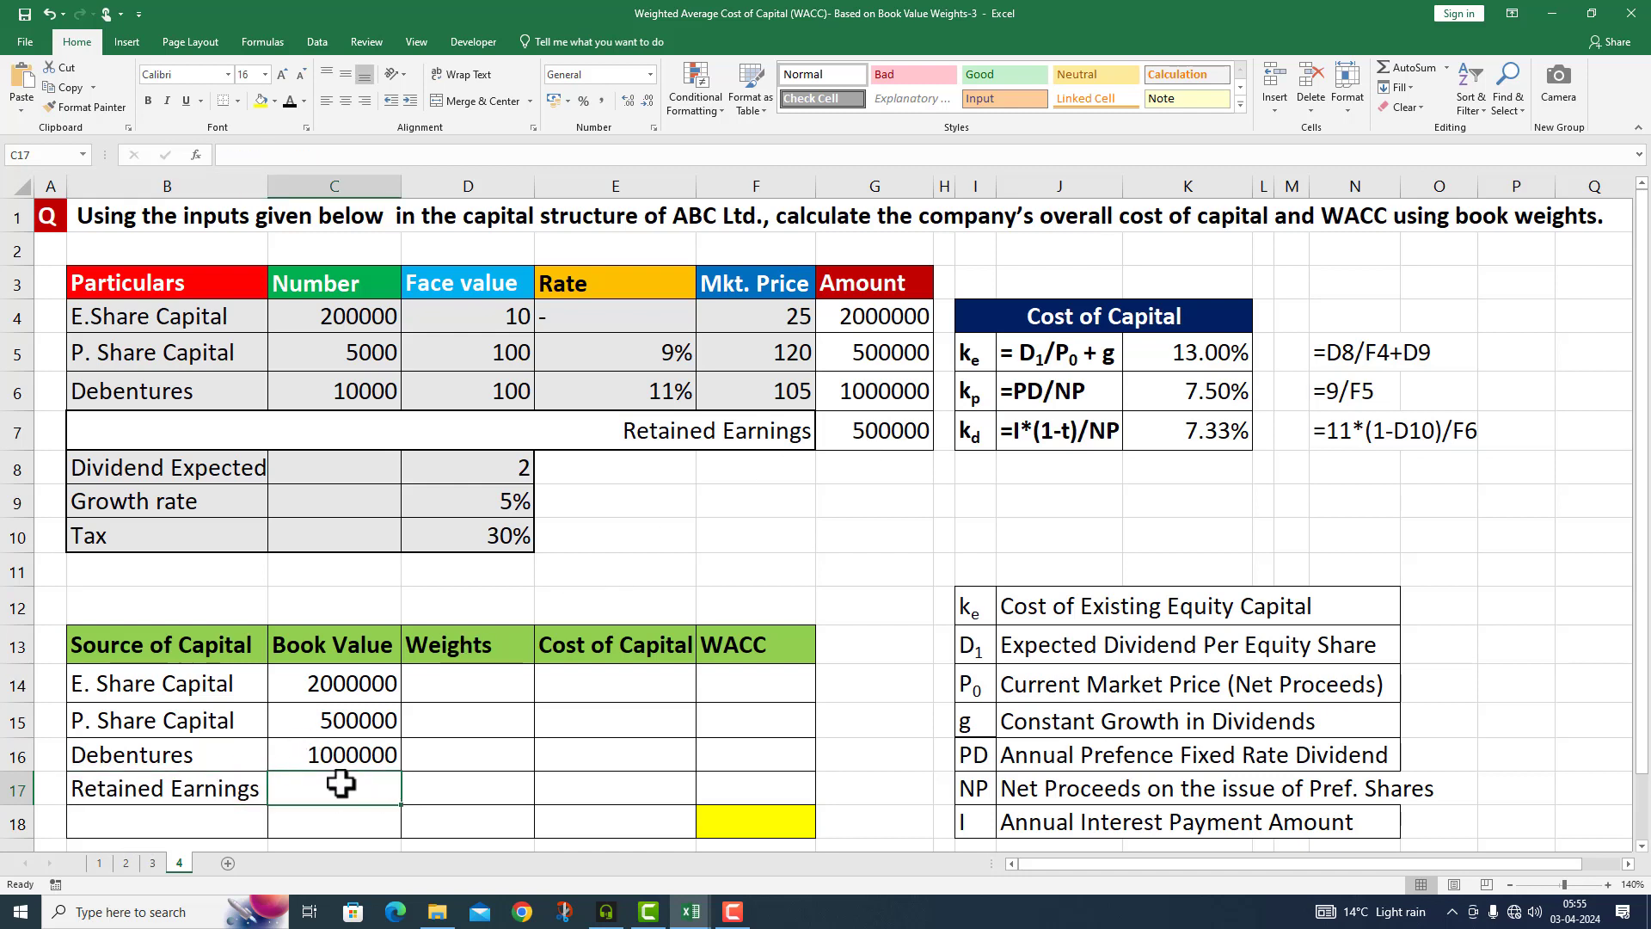
type("=")
left_click(849, 439)
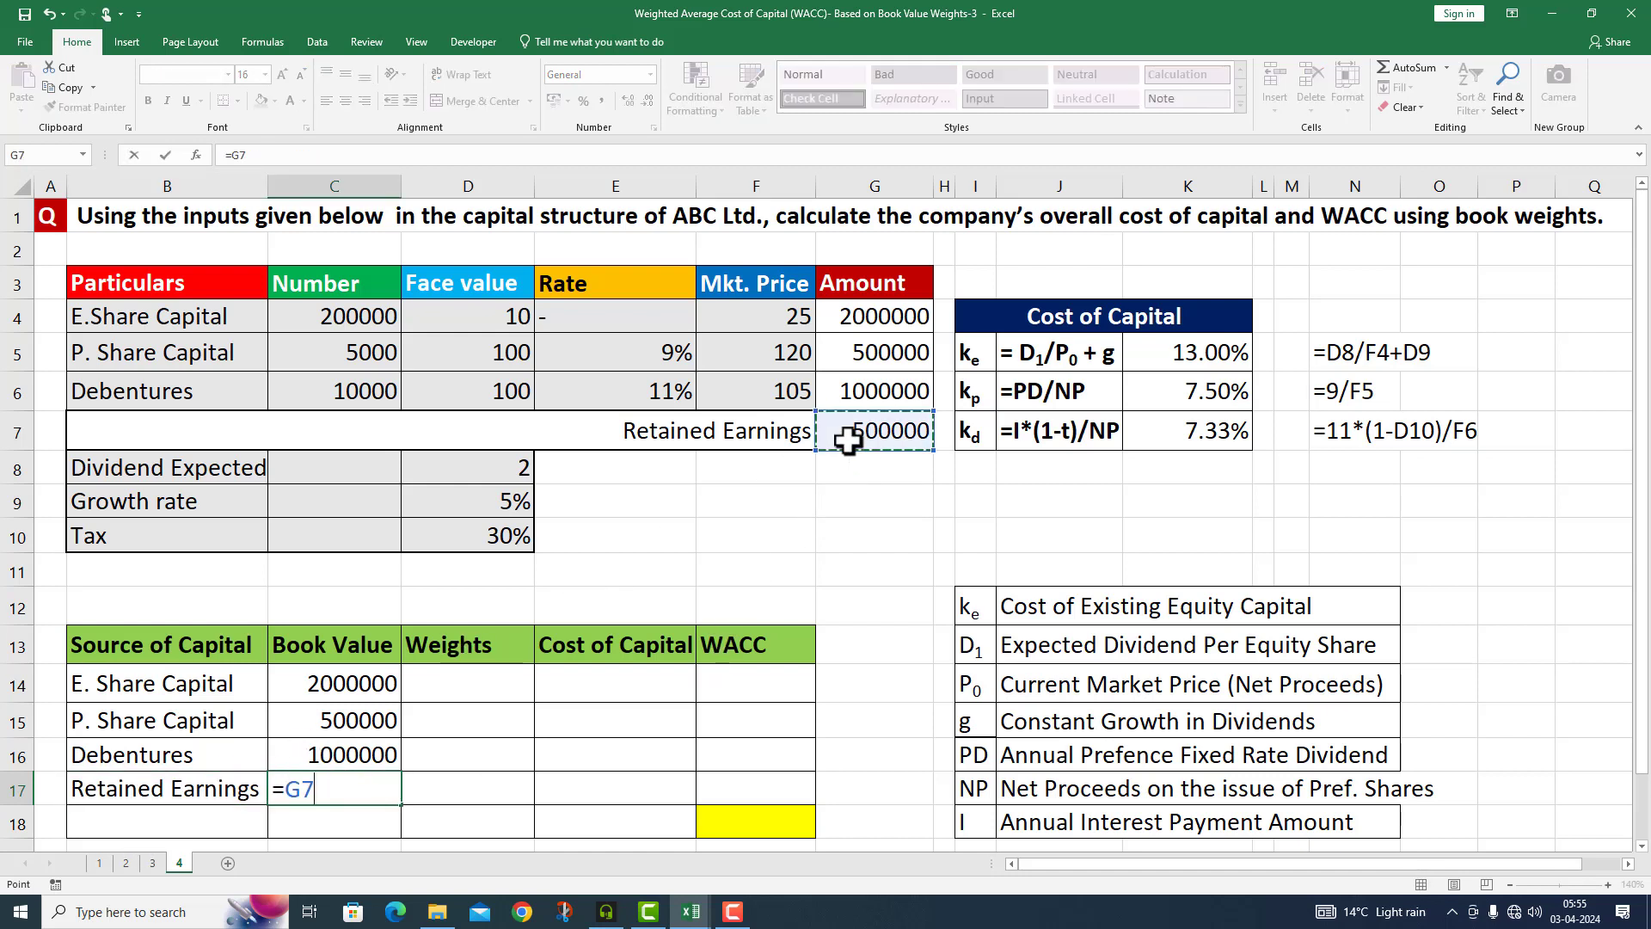
key("Return")
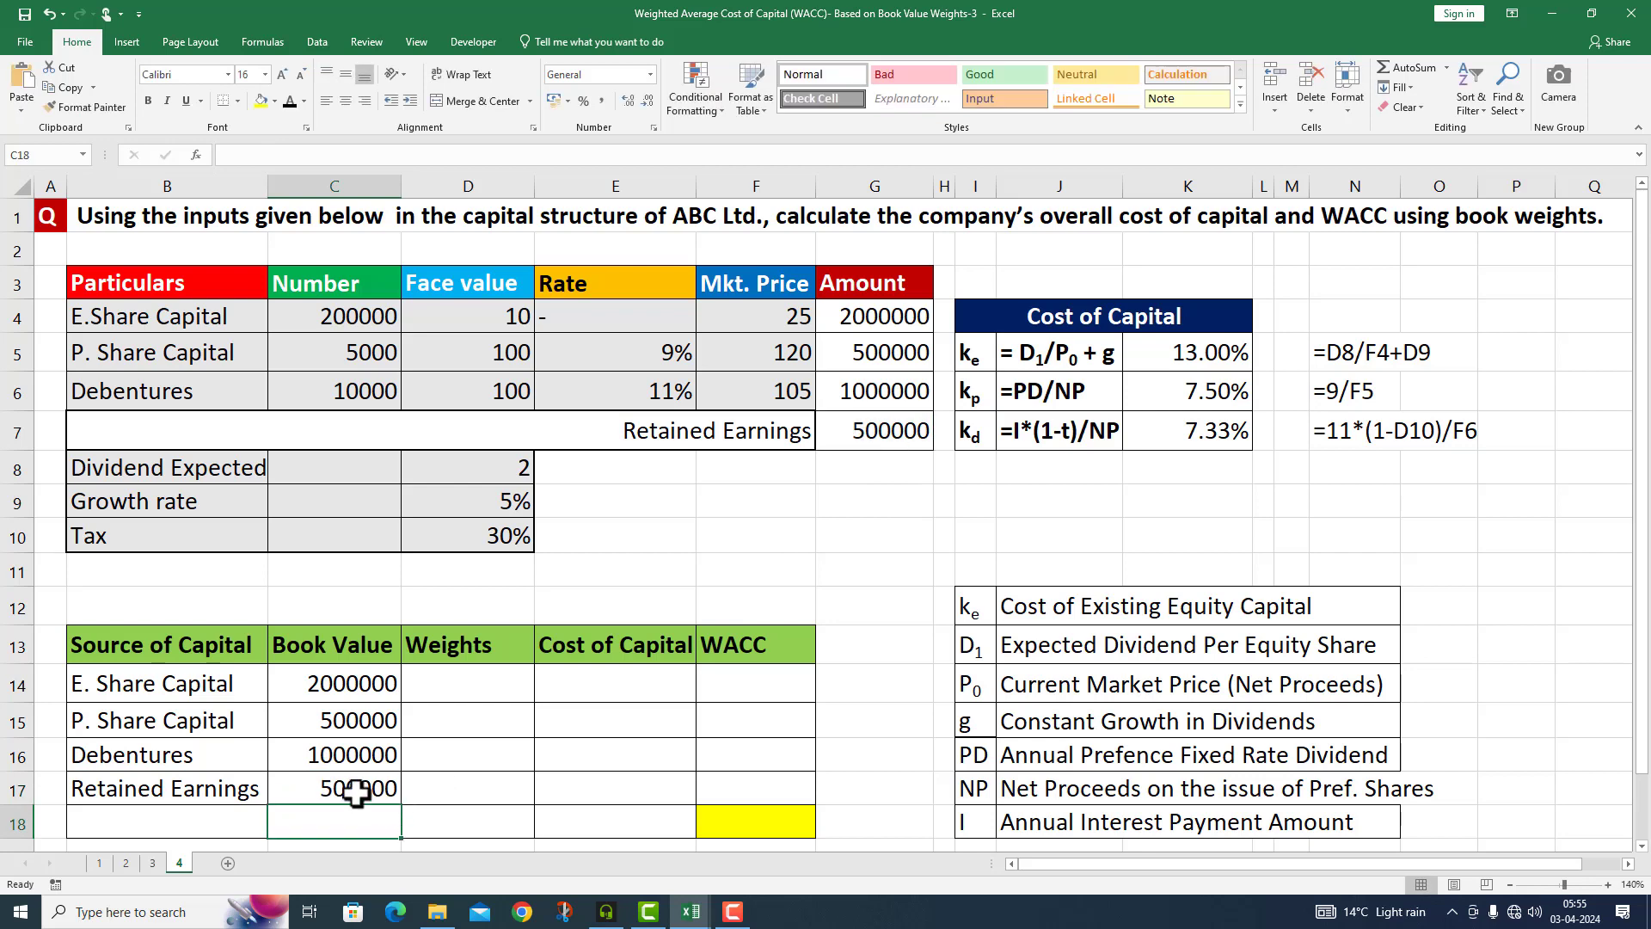
left_click(194, 825)
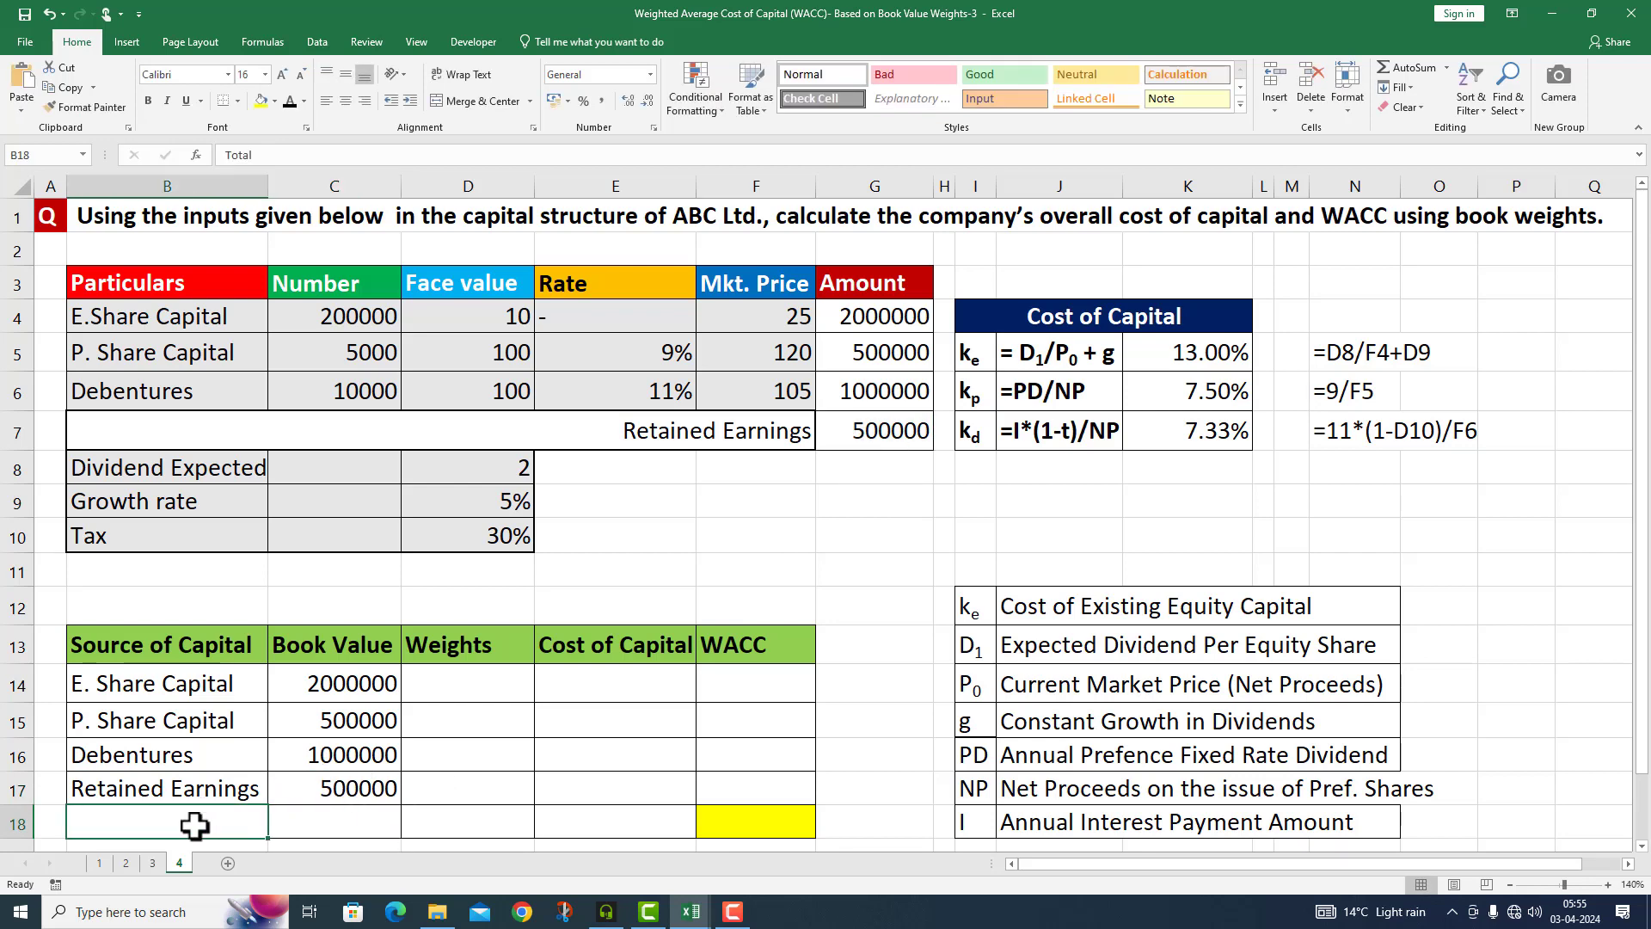
left_click(334, 816)
type("=SUM(")
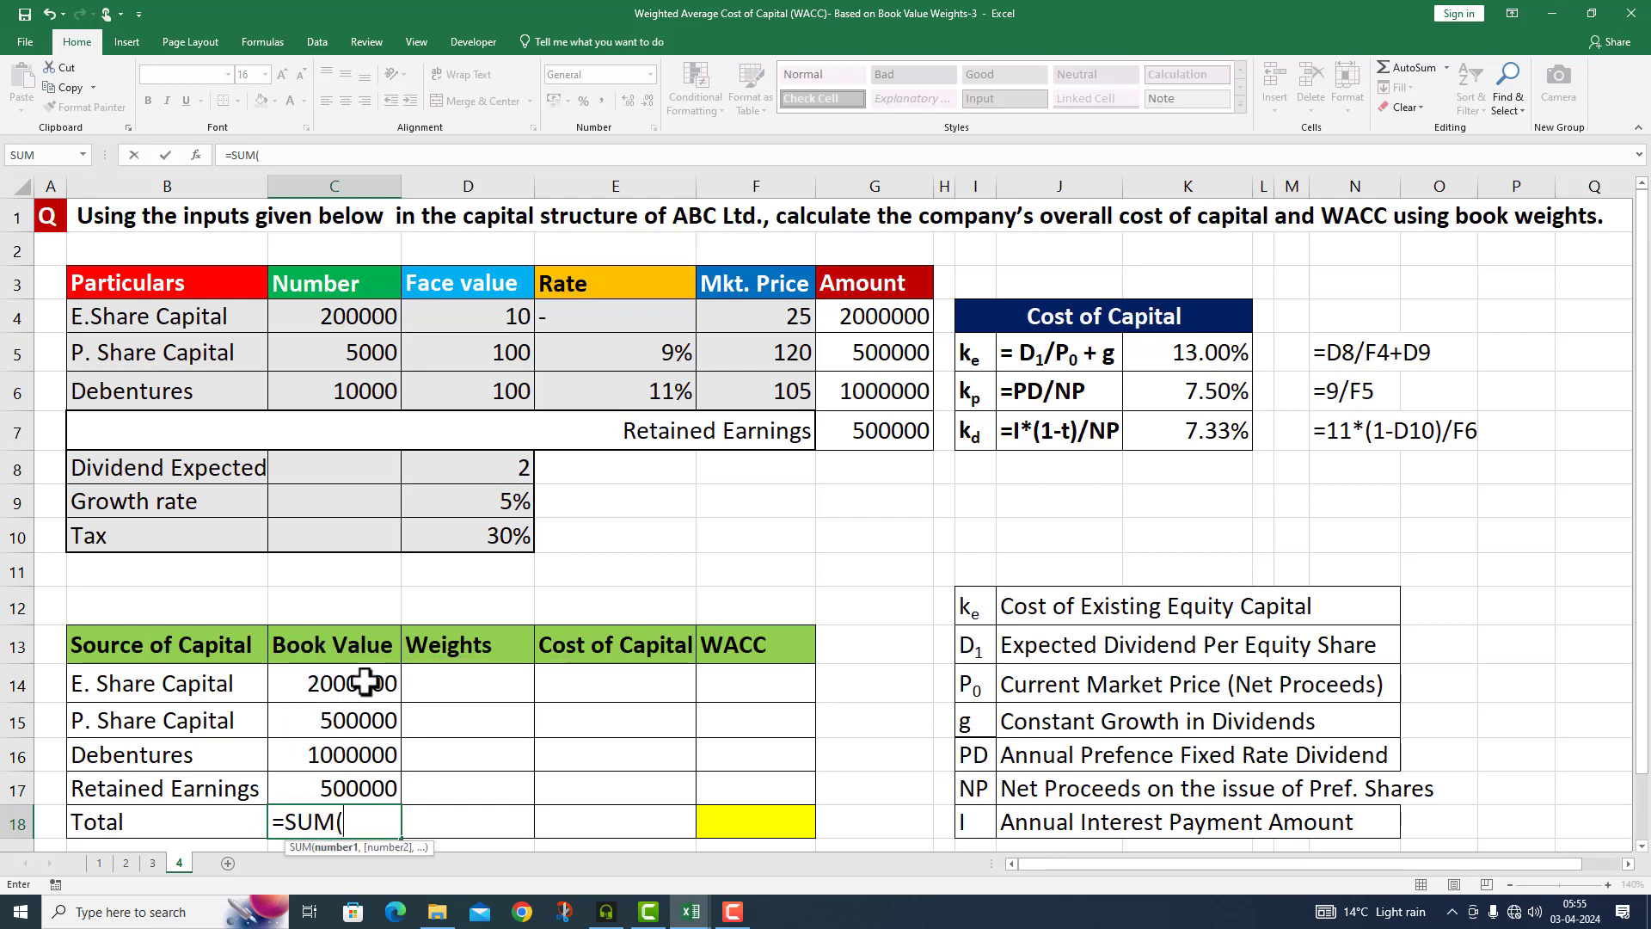
left_click_drag(369, 683, 356, 779)
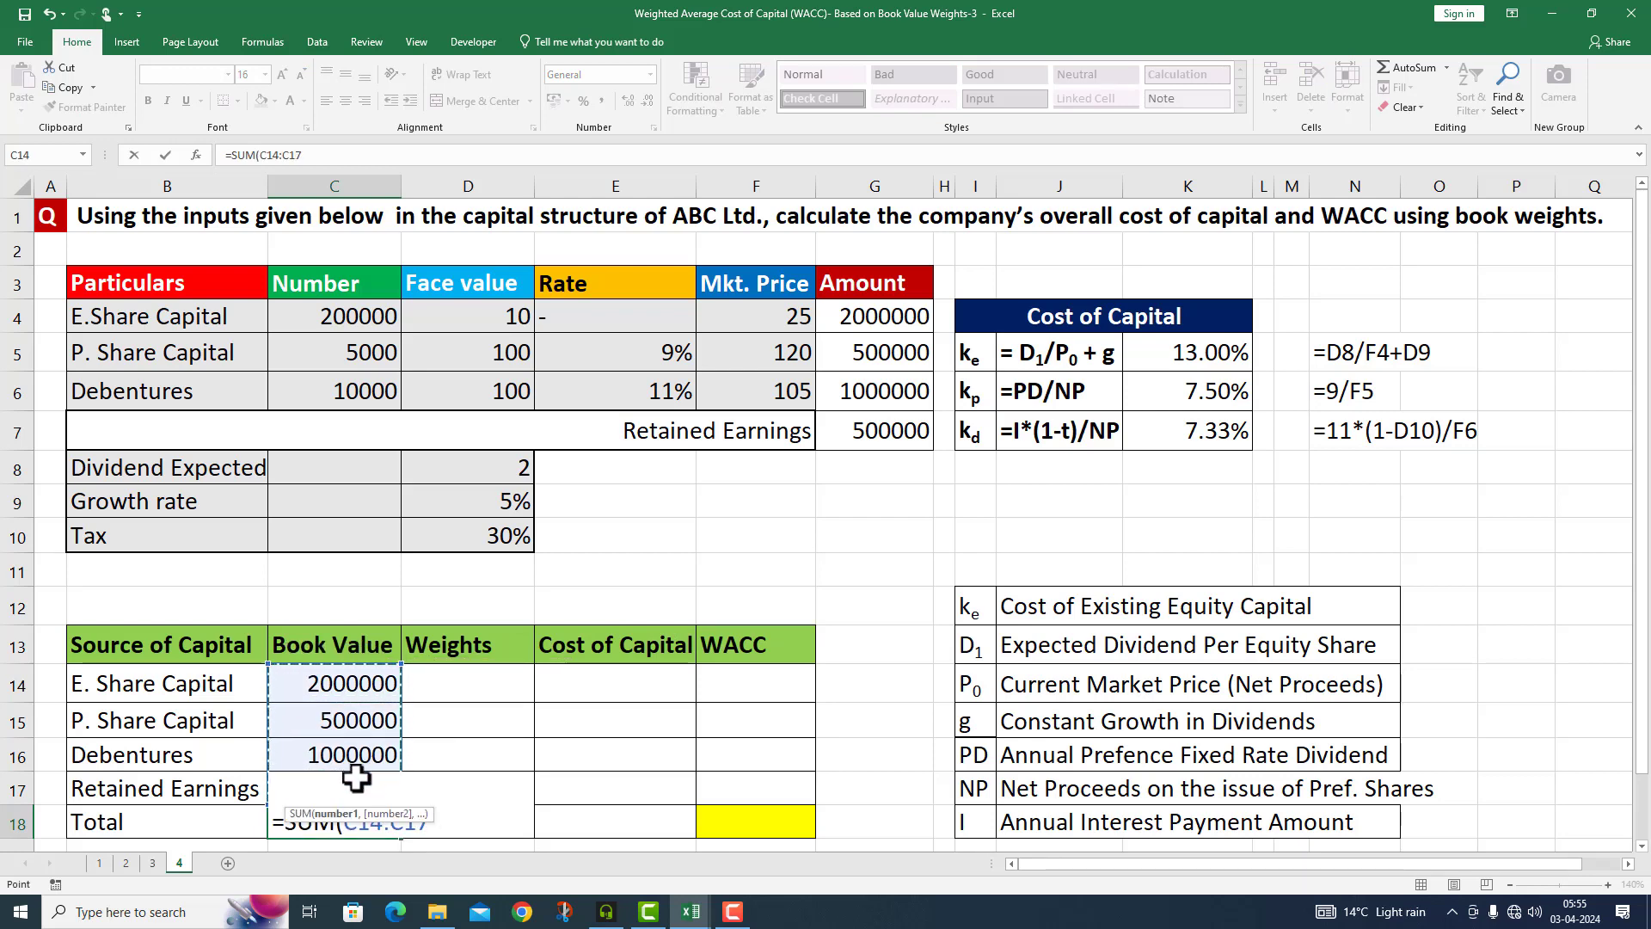
key("Return")
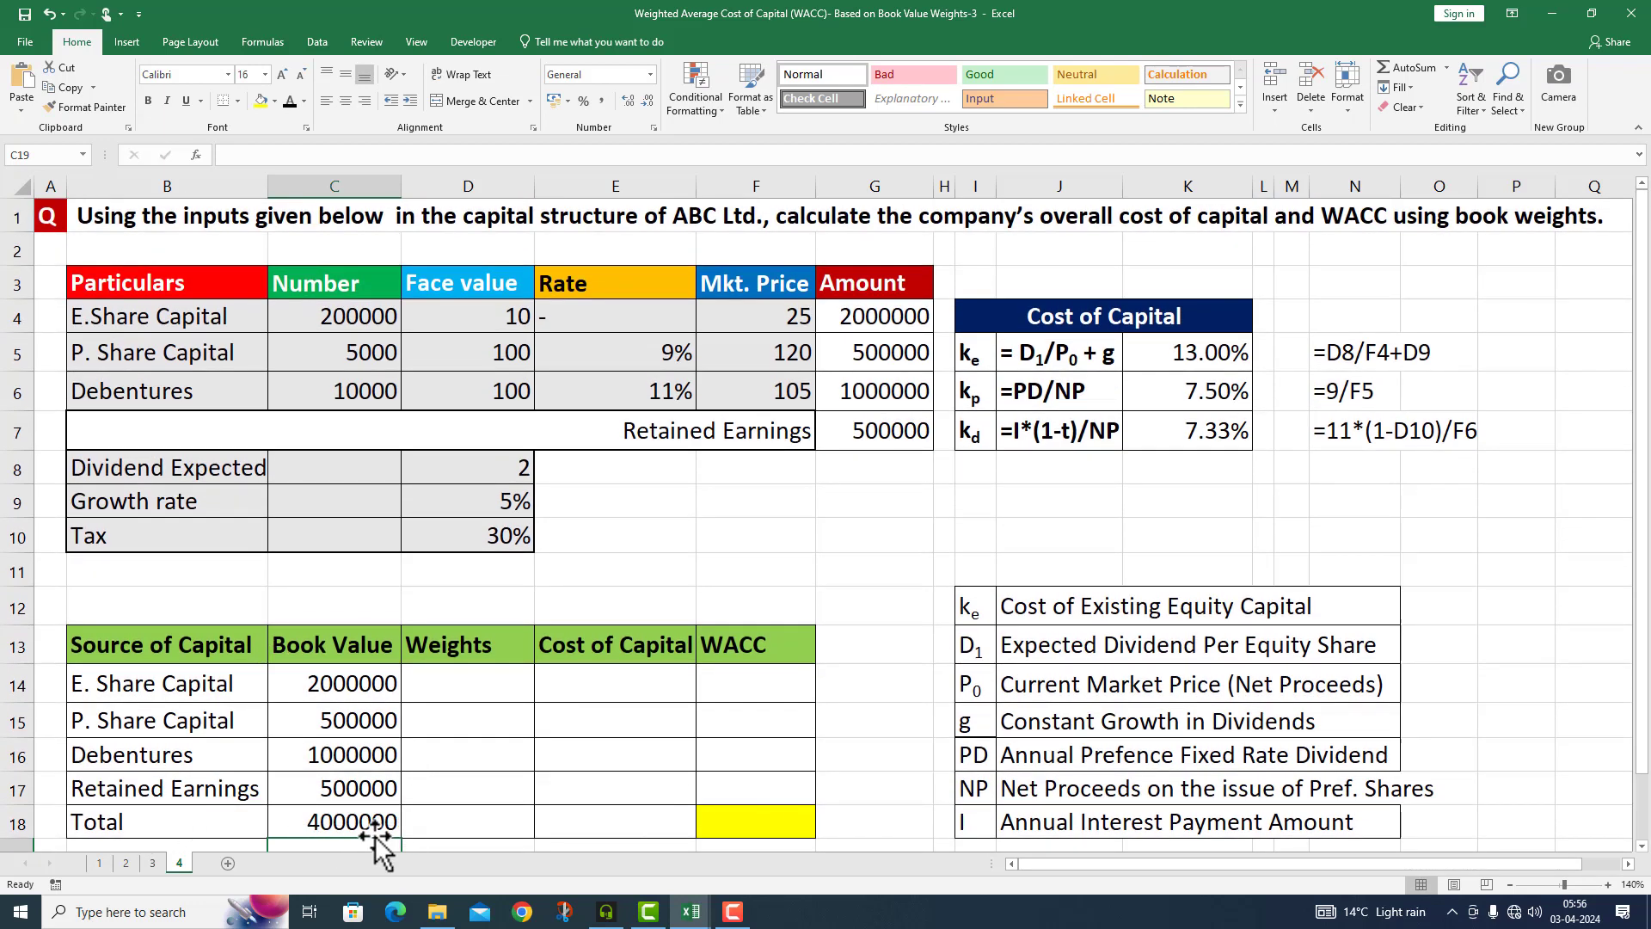
Fill weights =C14/$C$18 down column D, giving 0.5, 0.125, 0.25 and 0.125.
left_click(454, 677)
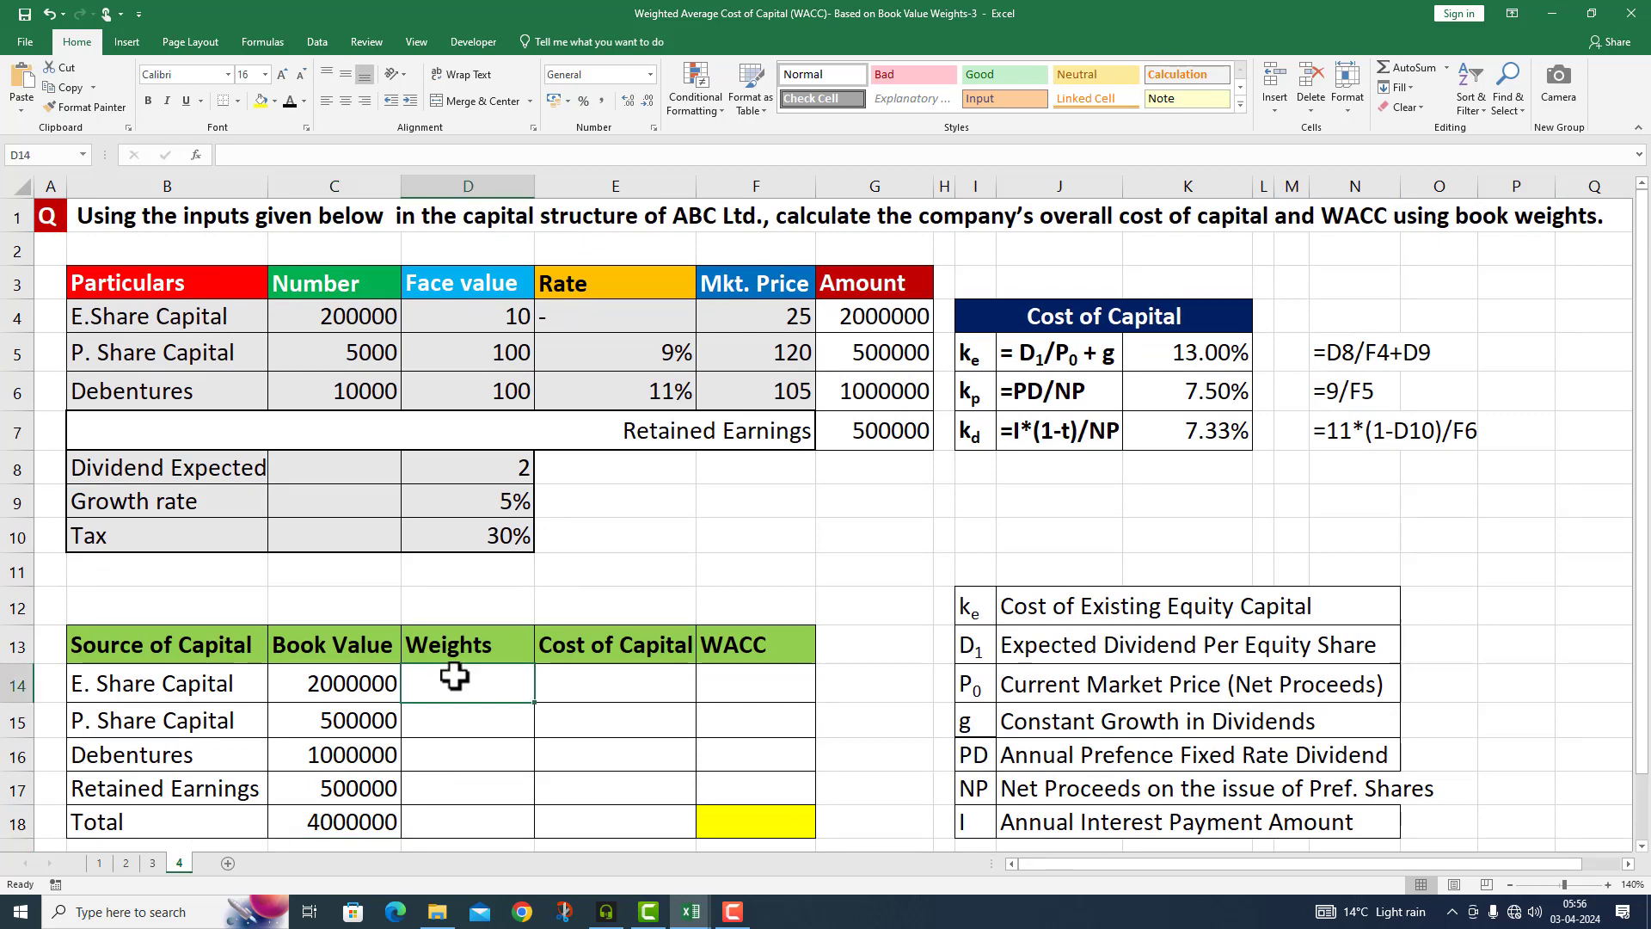
type("=")
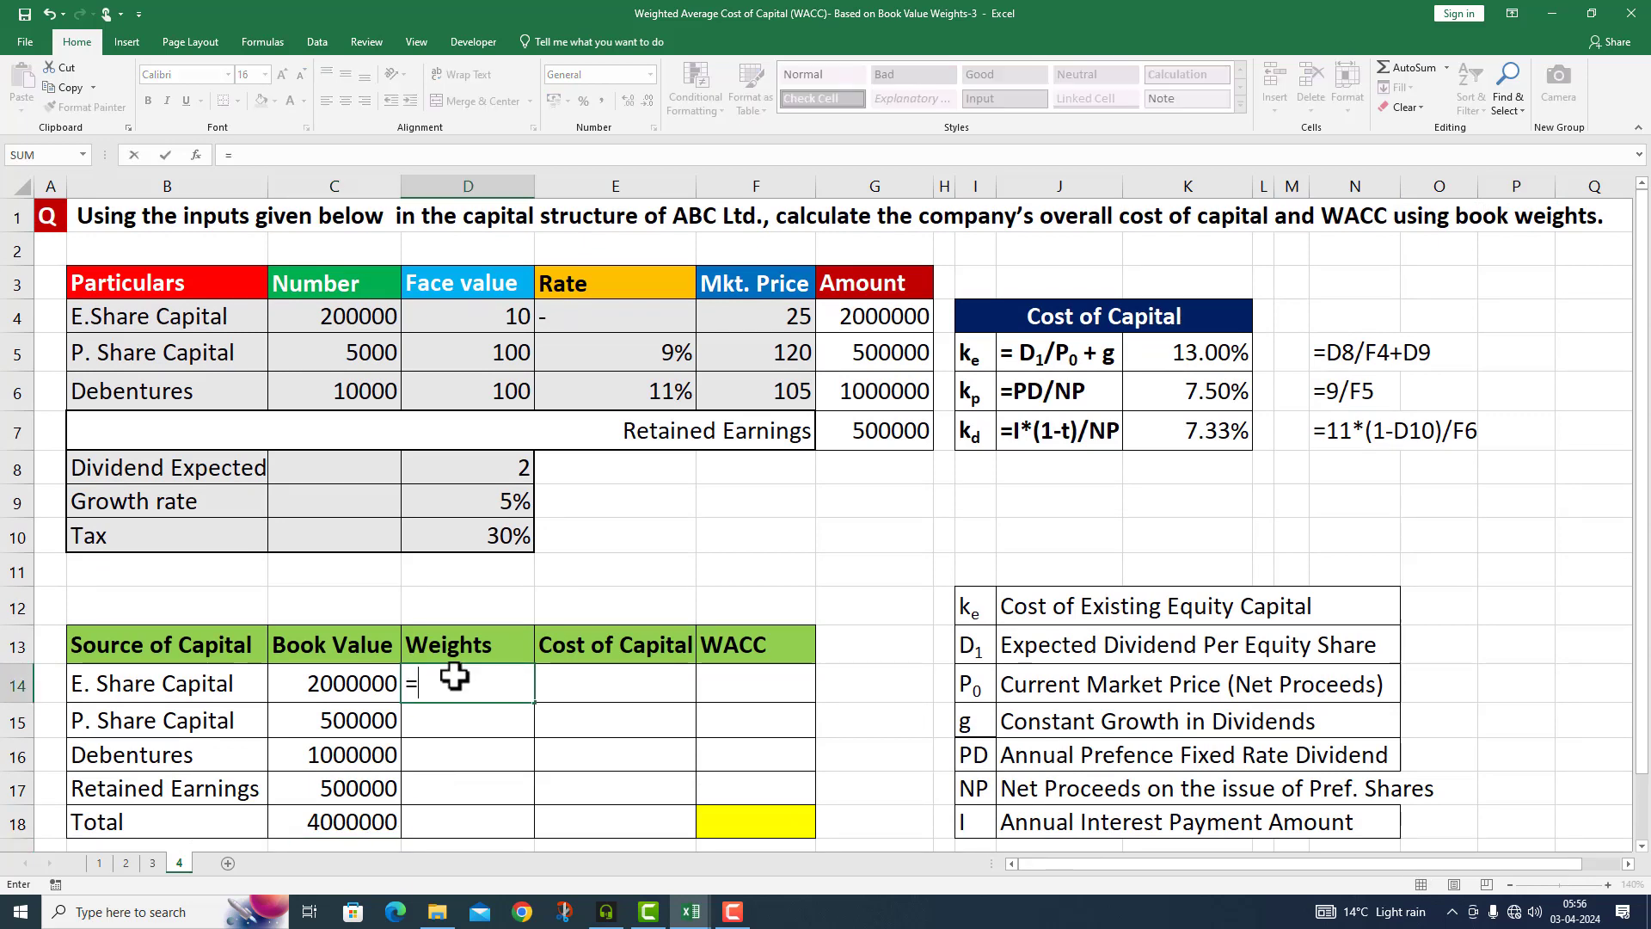
left_click(338, 684)
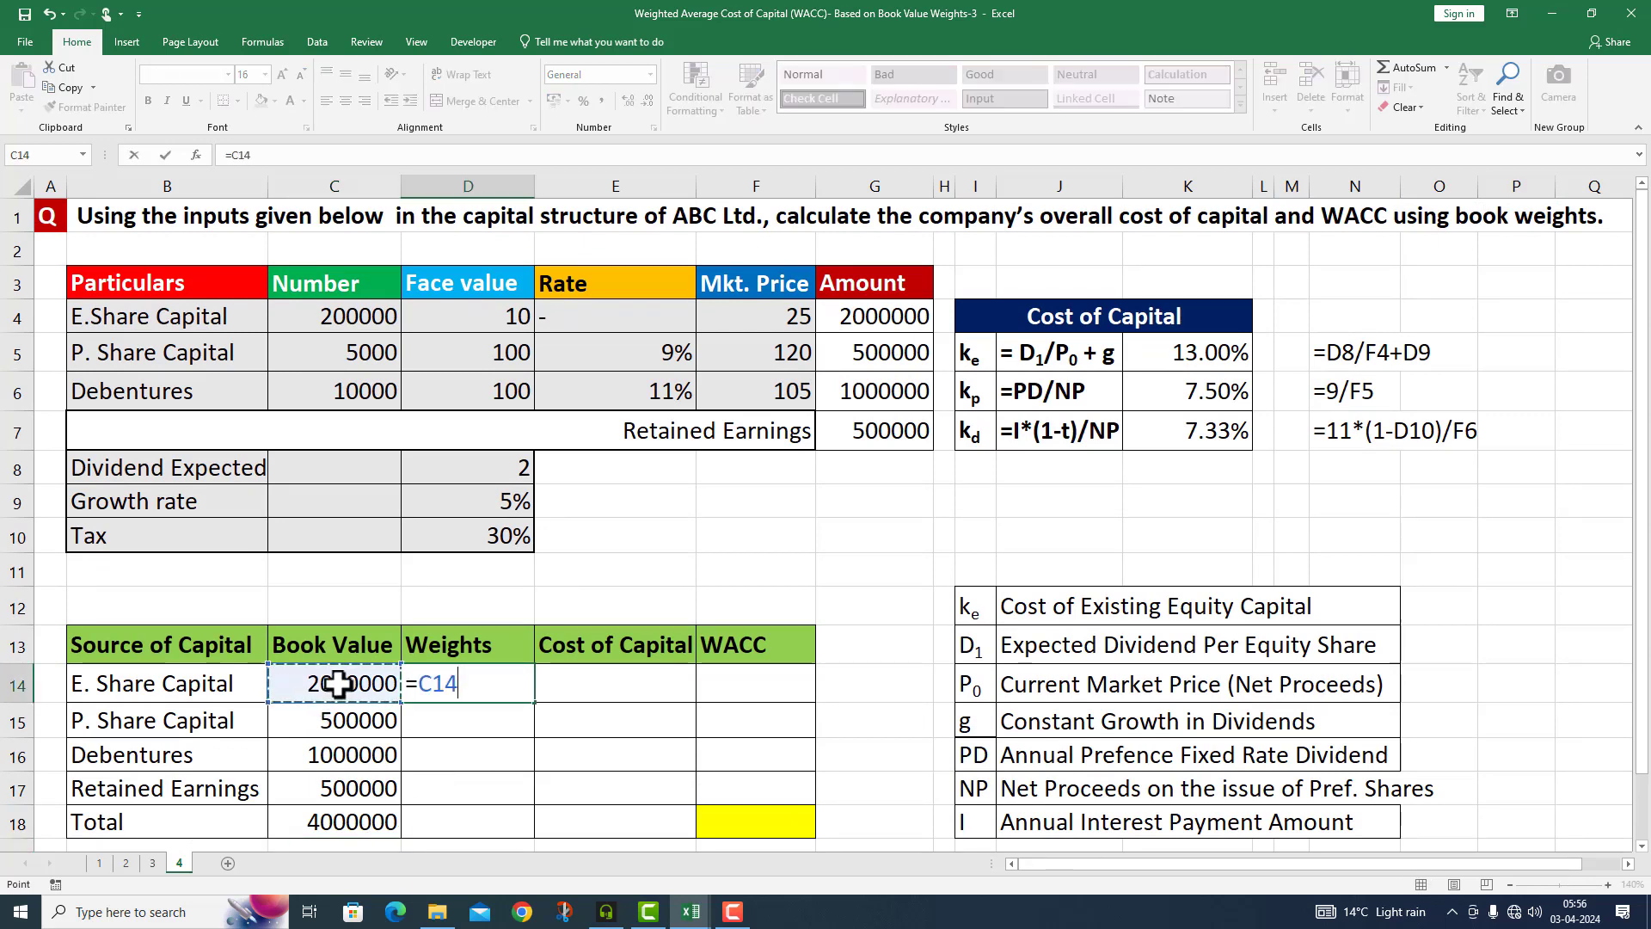
type("/")
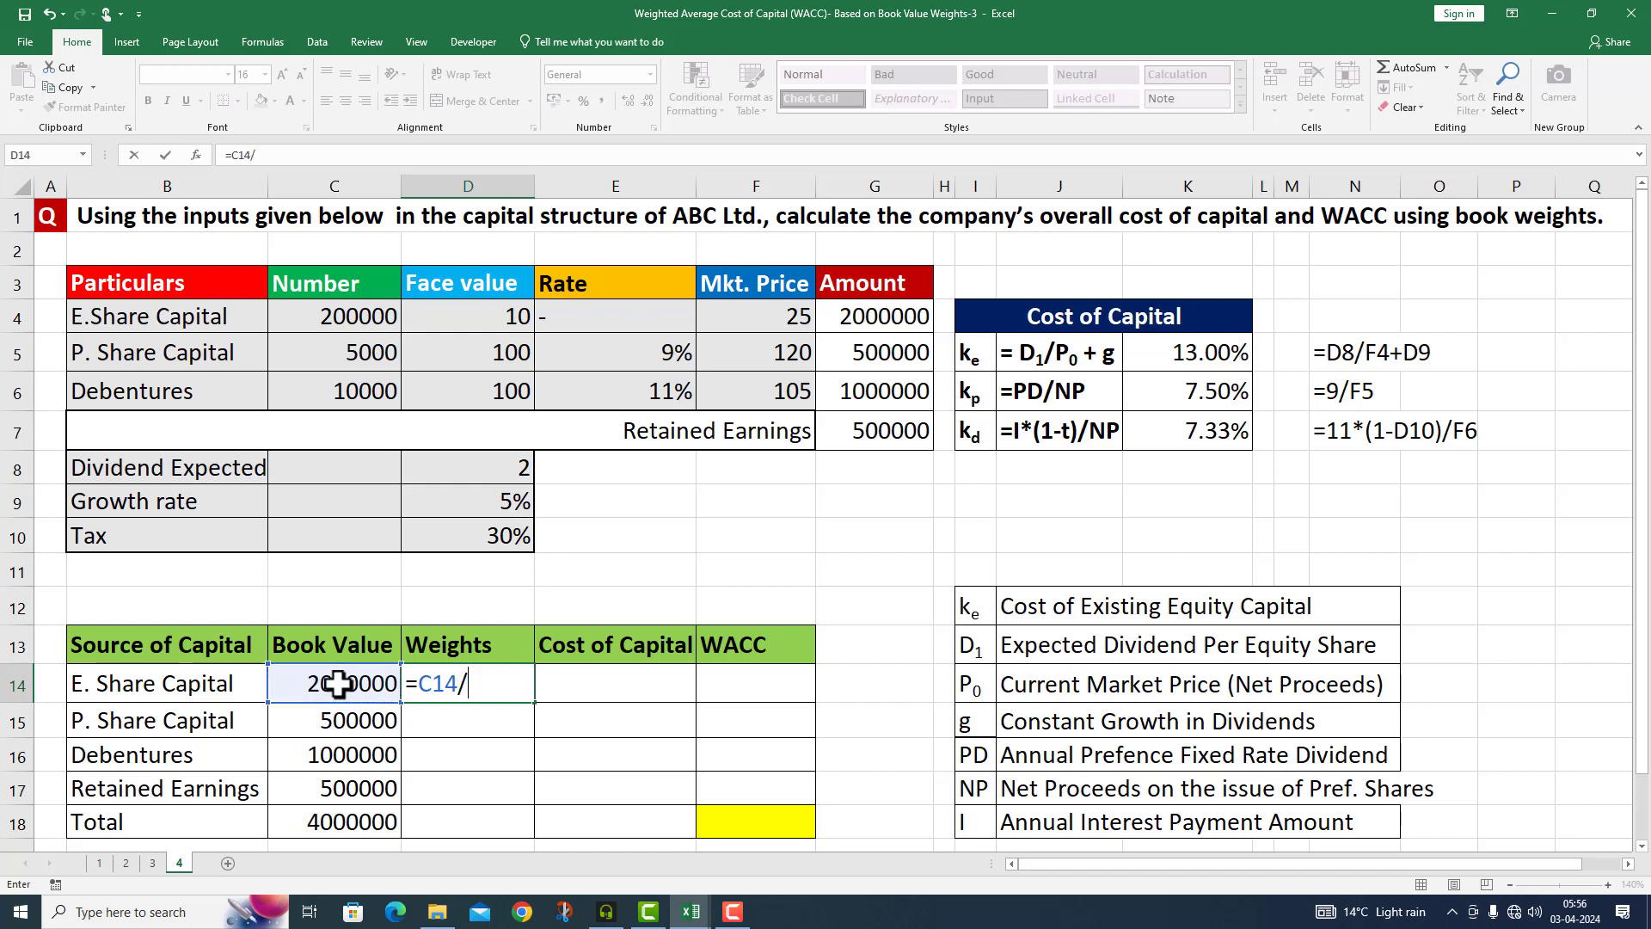
left_click(351, 829)
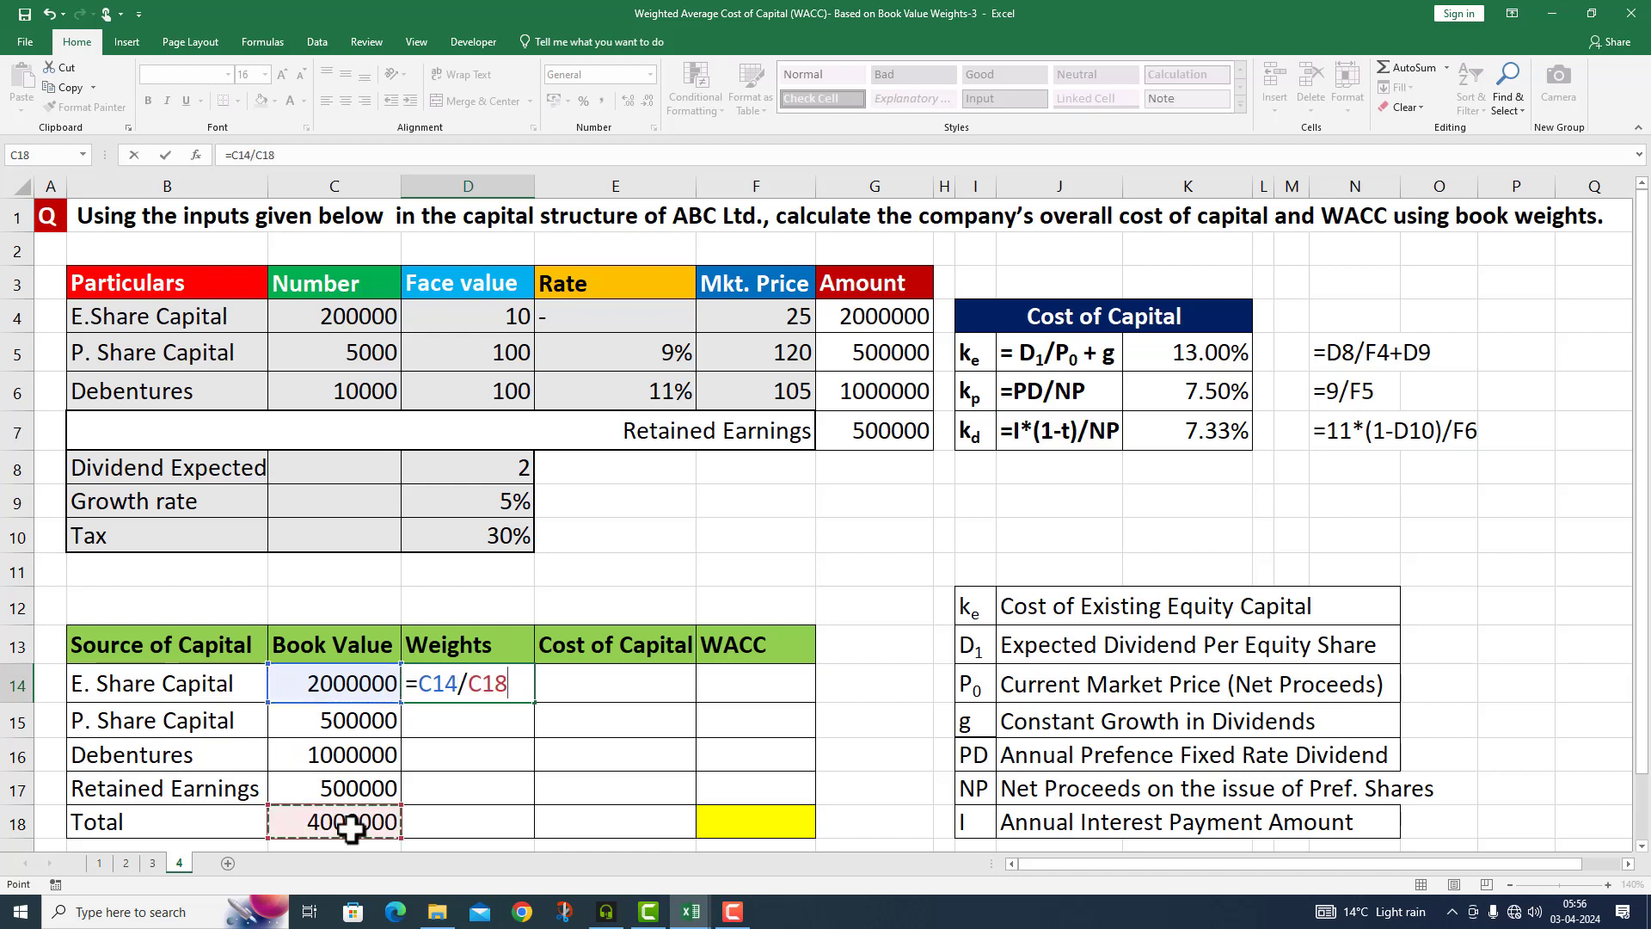
key("F4")
key("Return")
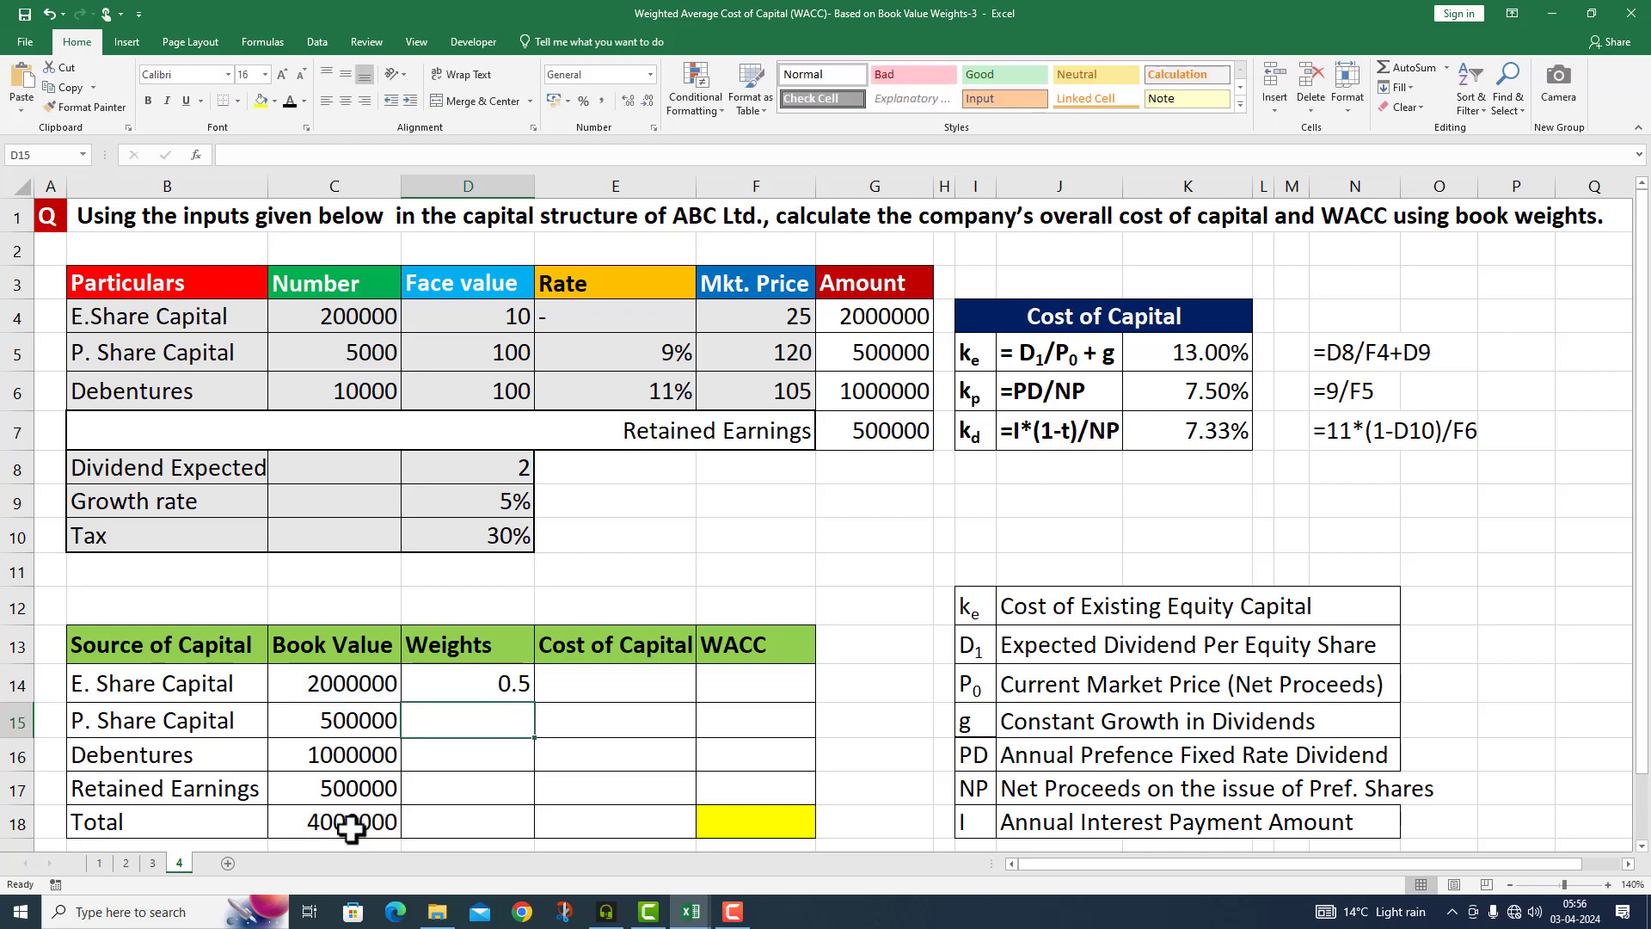
left_click(507, 689)
left_click_drag(533, 702, 526, 796)
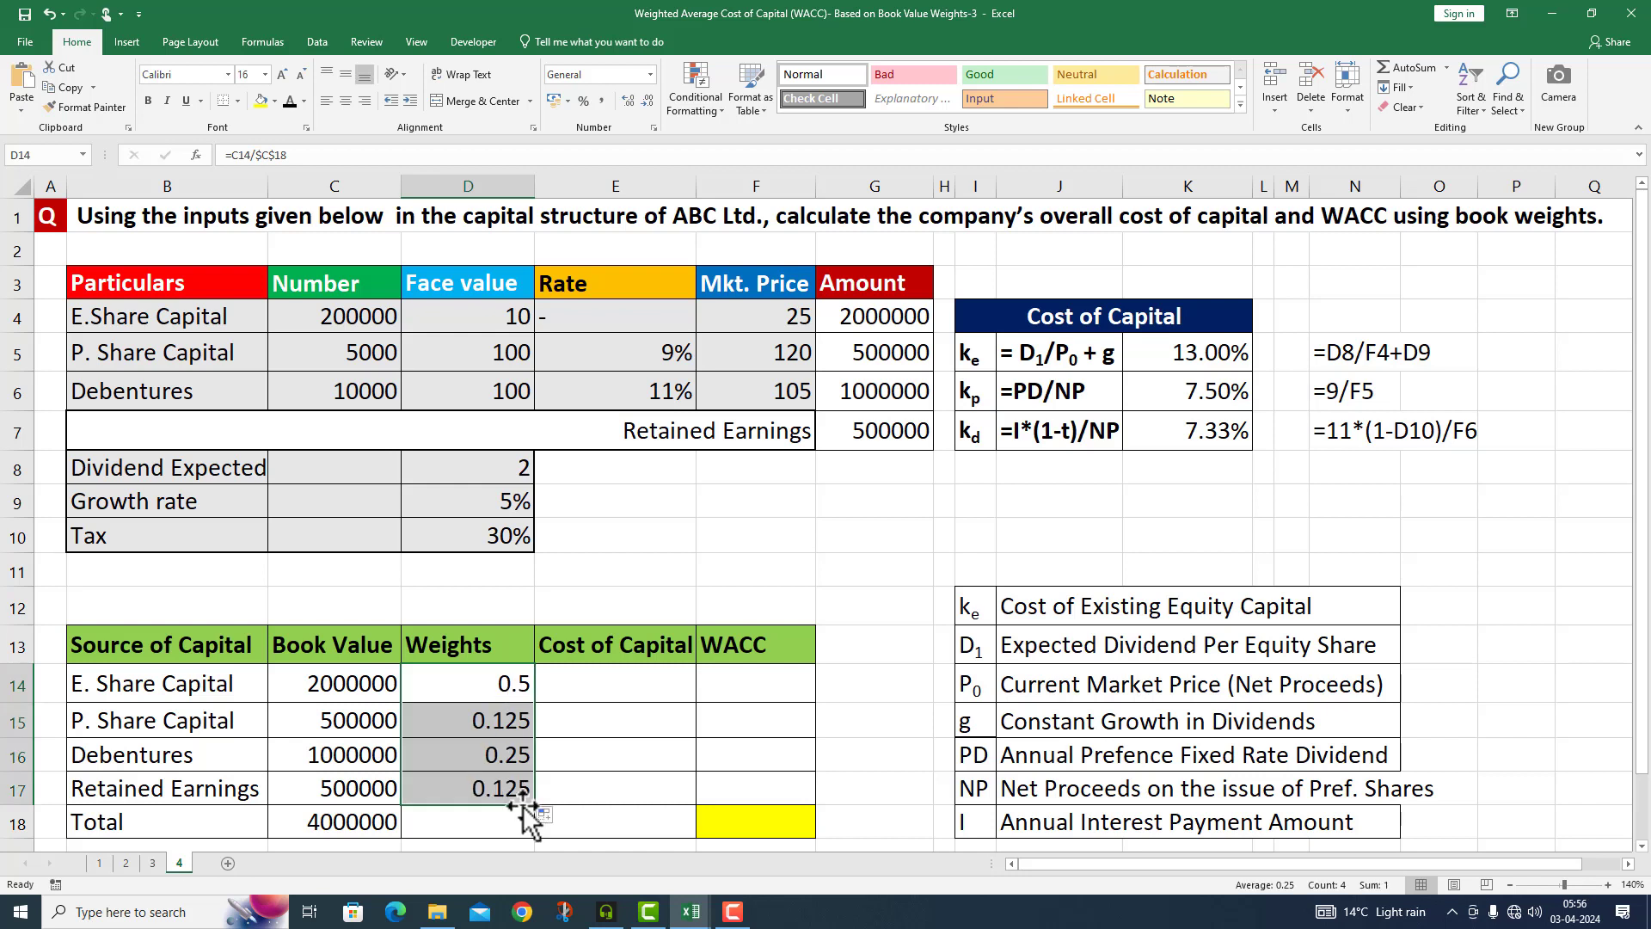
left_click_drag(533, 805, 528, 828)
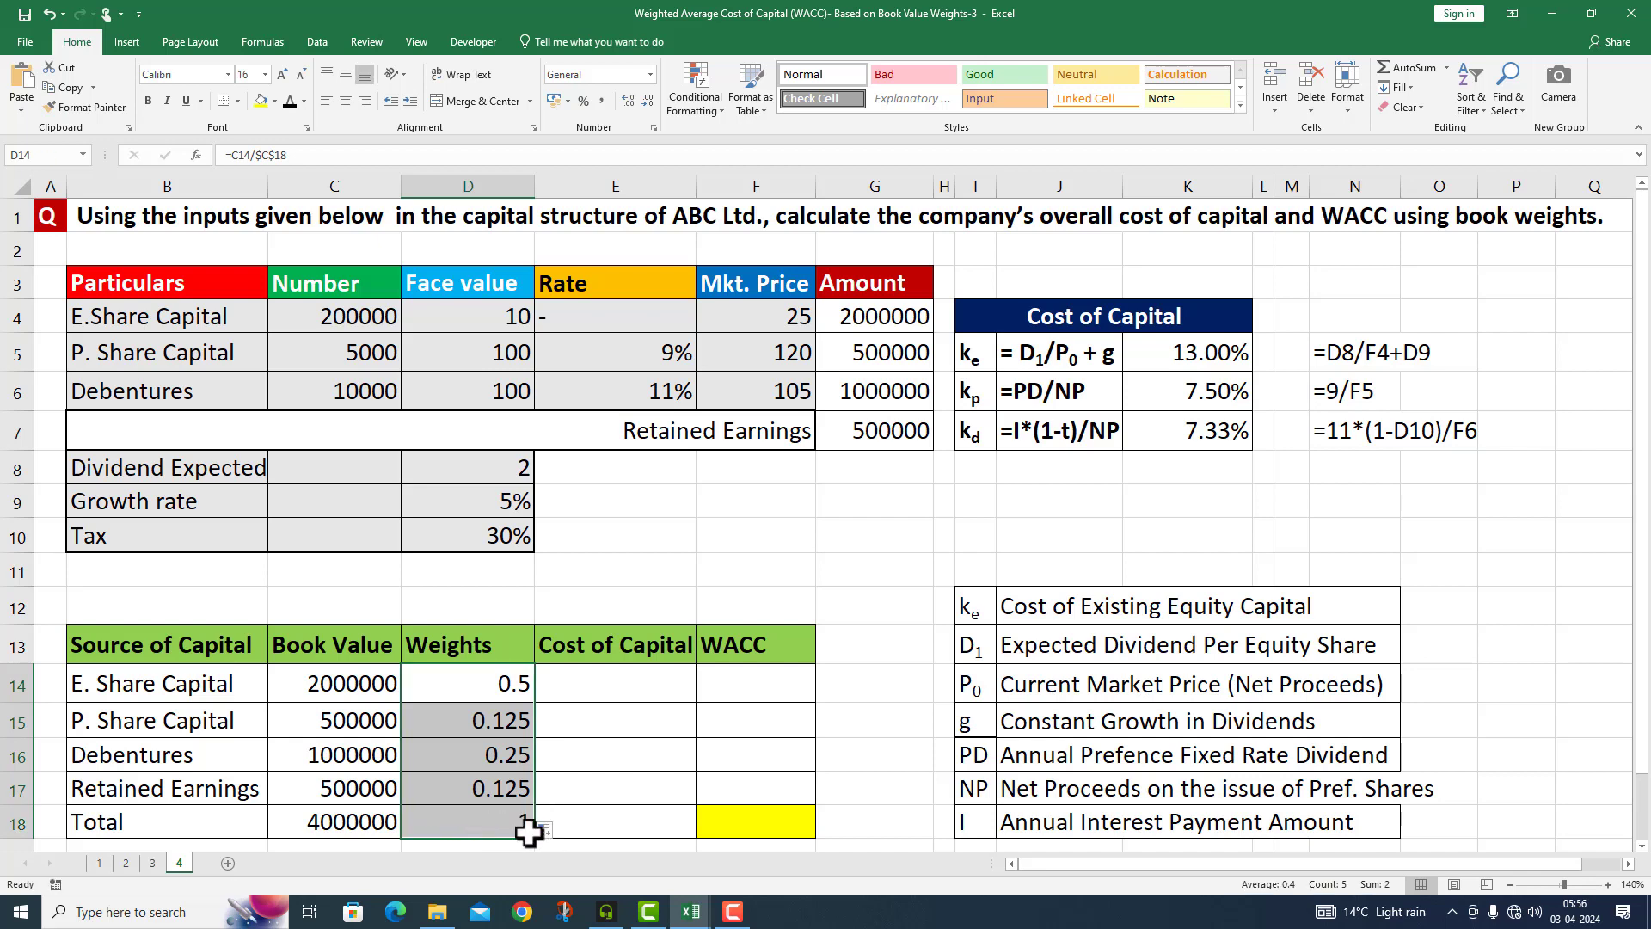
Enter costs 13%, 7.50%, 7.33% and 13% for the four sources in E14:E17.
left_click(662, 675)
type("=")
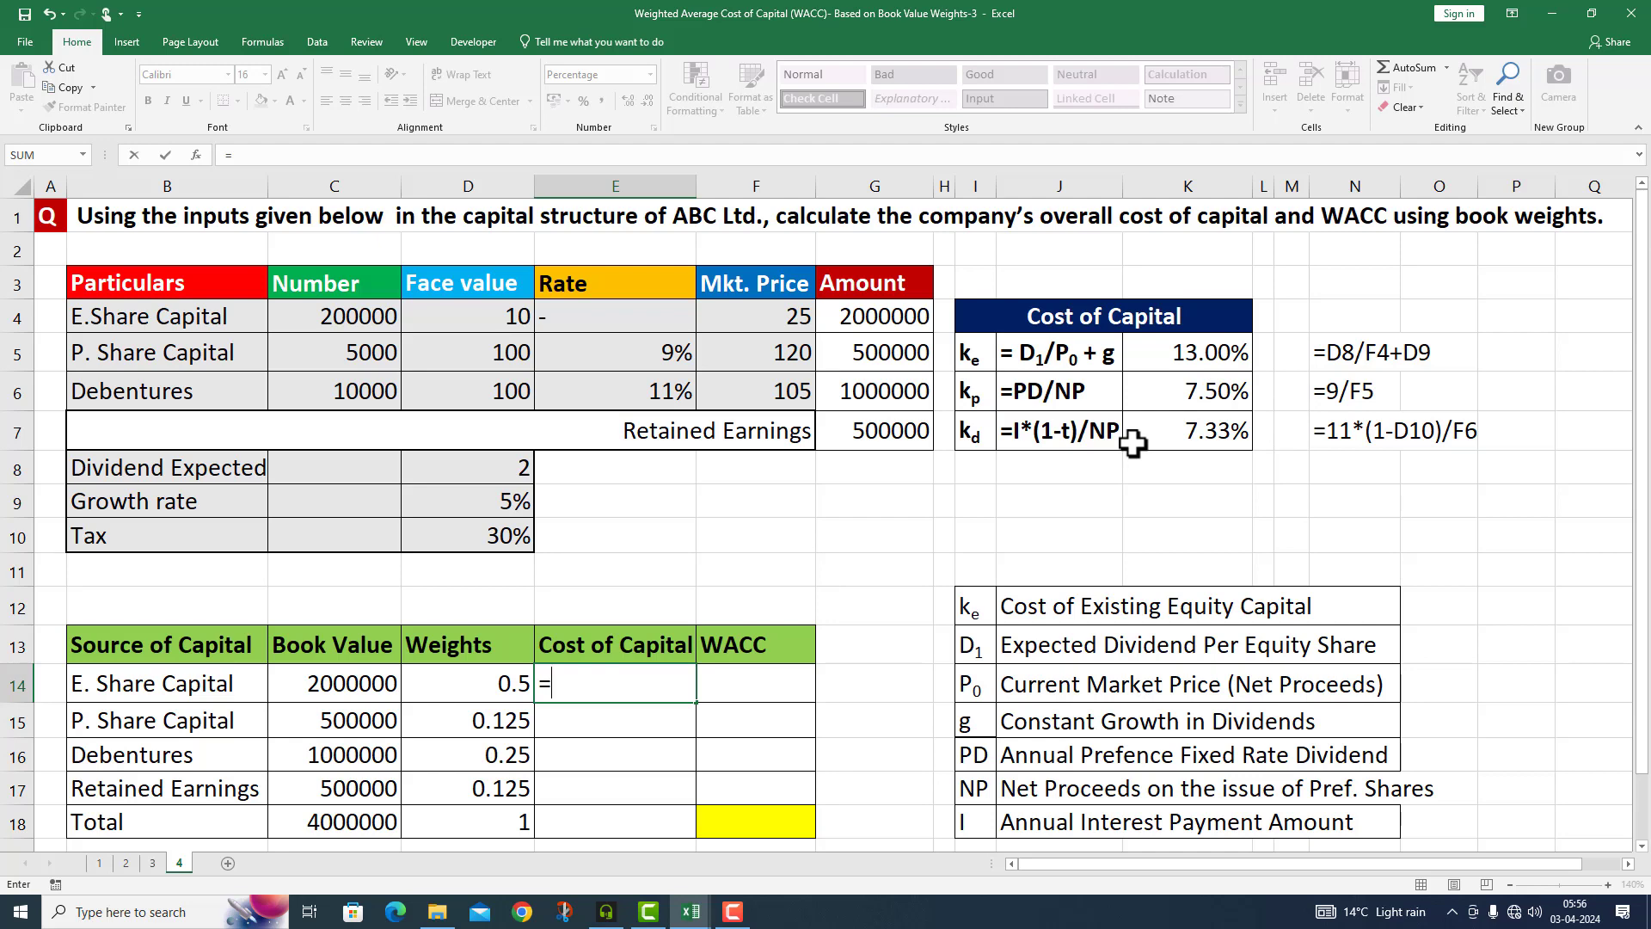
key("BackSpace")
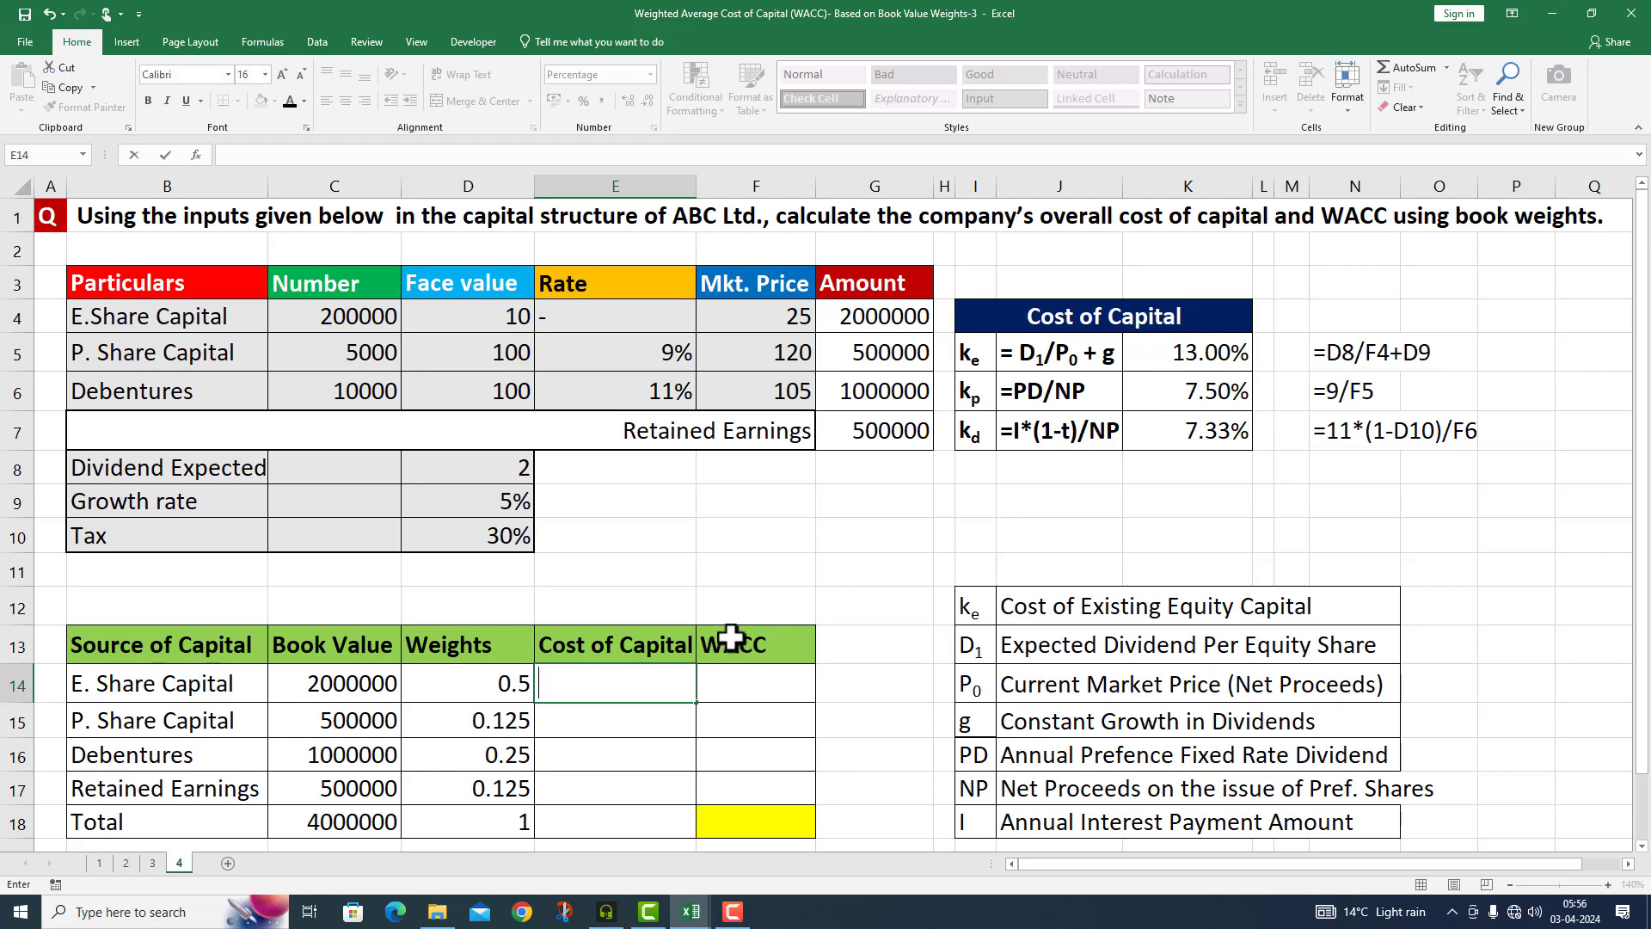
key("Return")
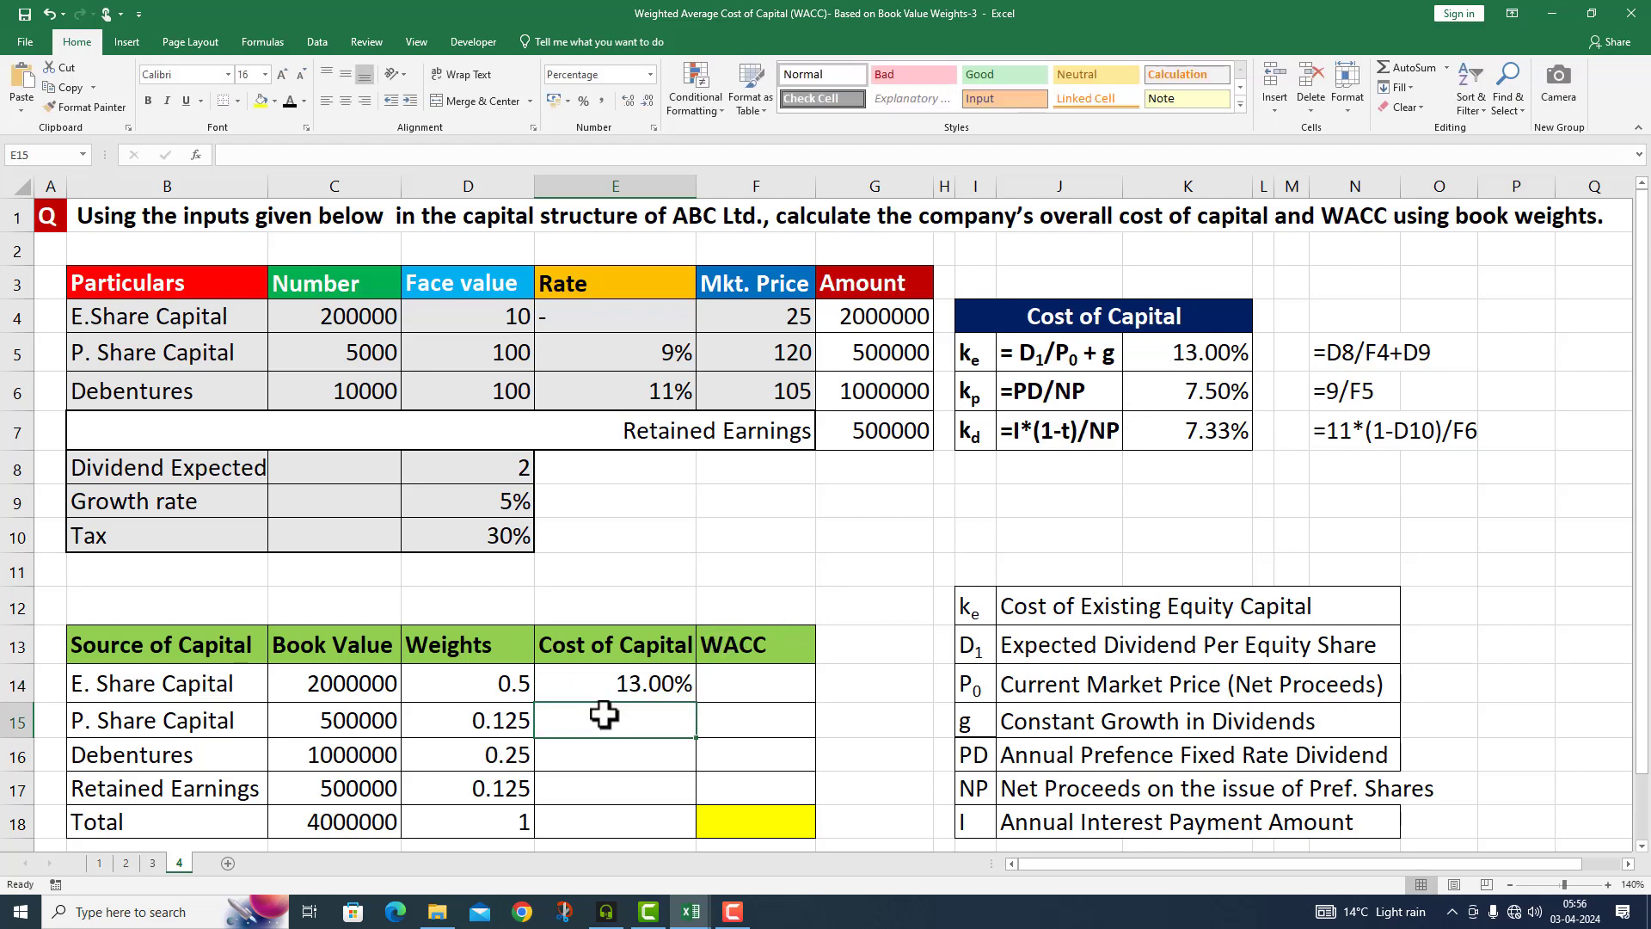
type("7")
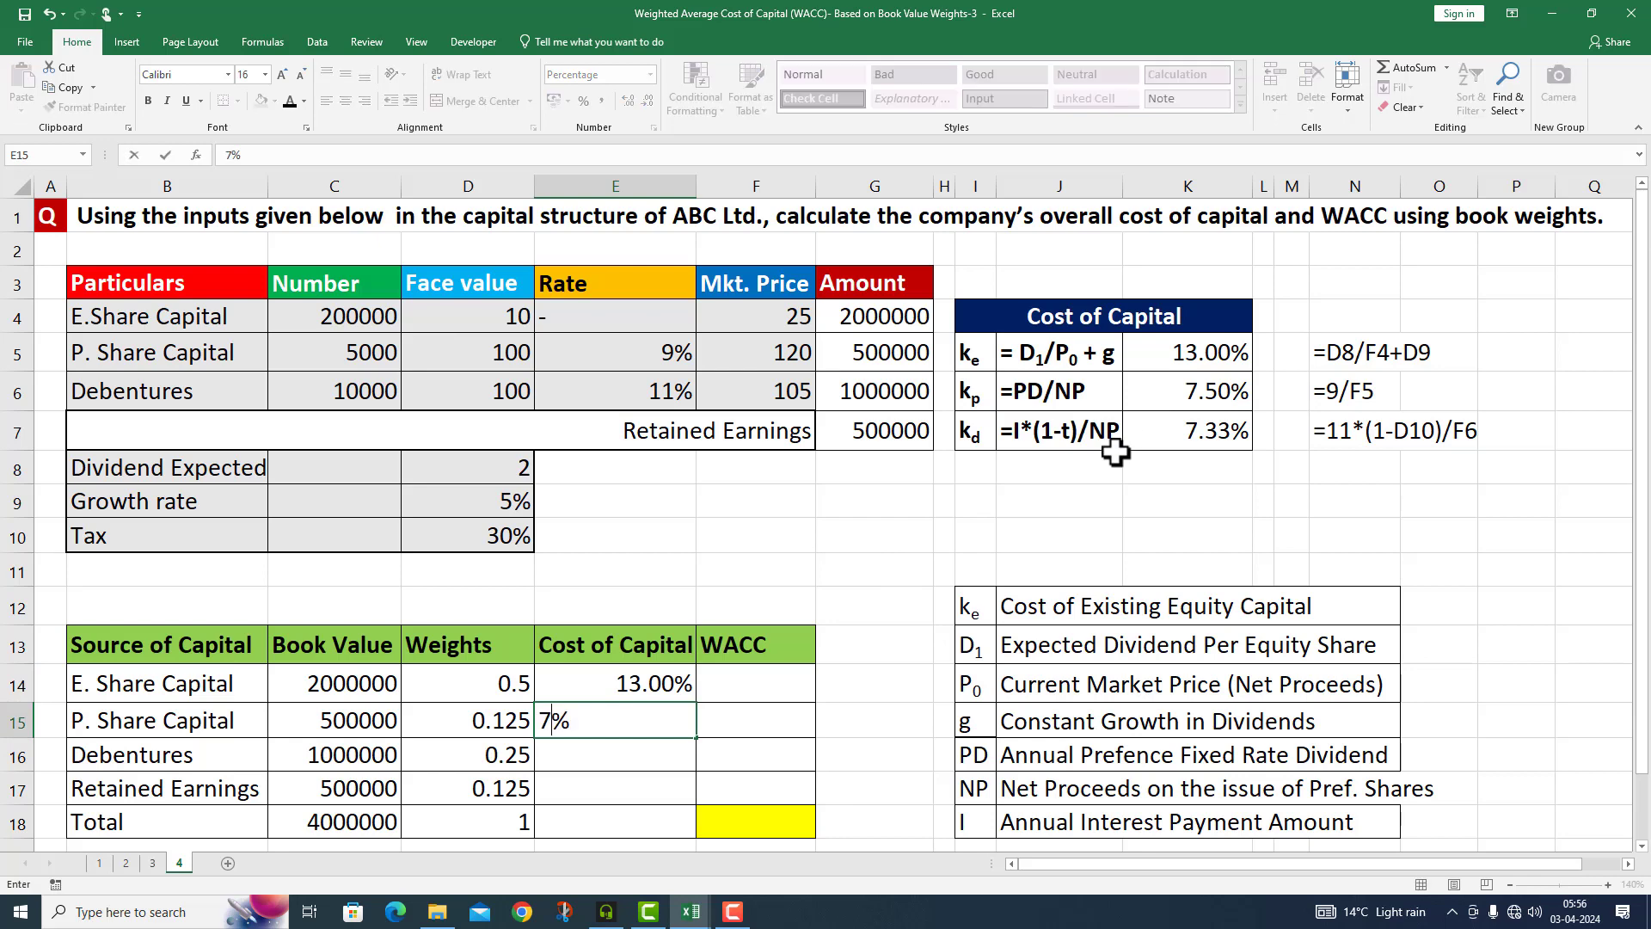
type(".50")
key("Return")
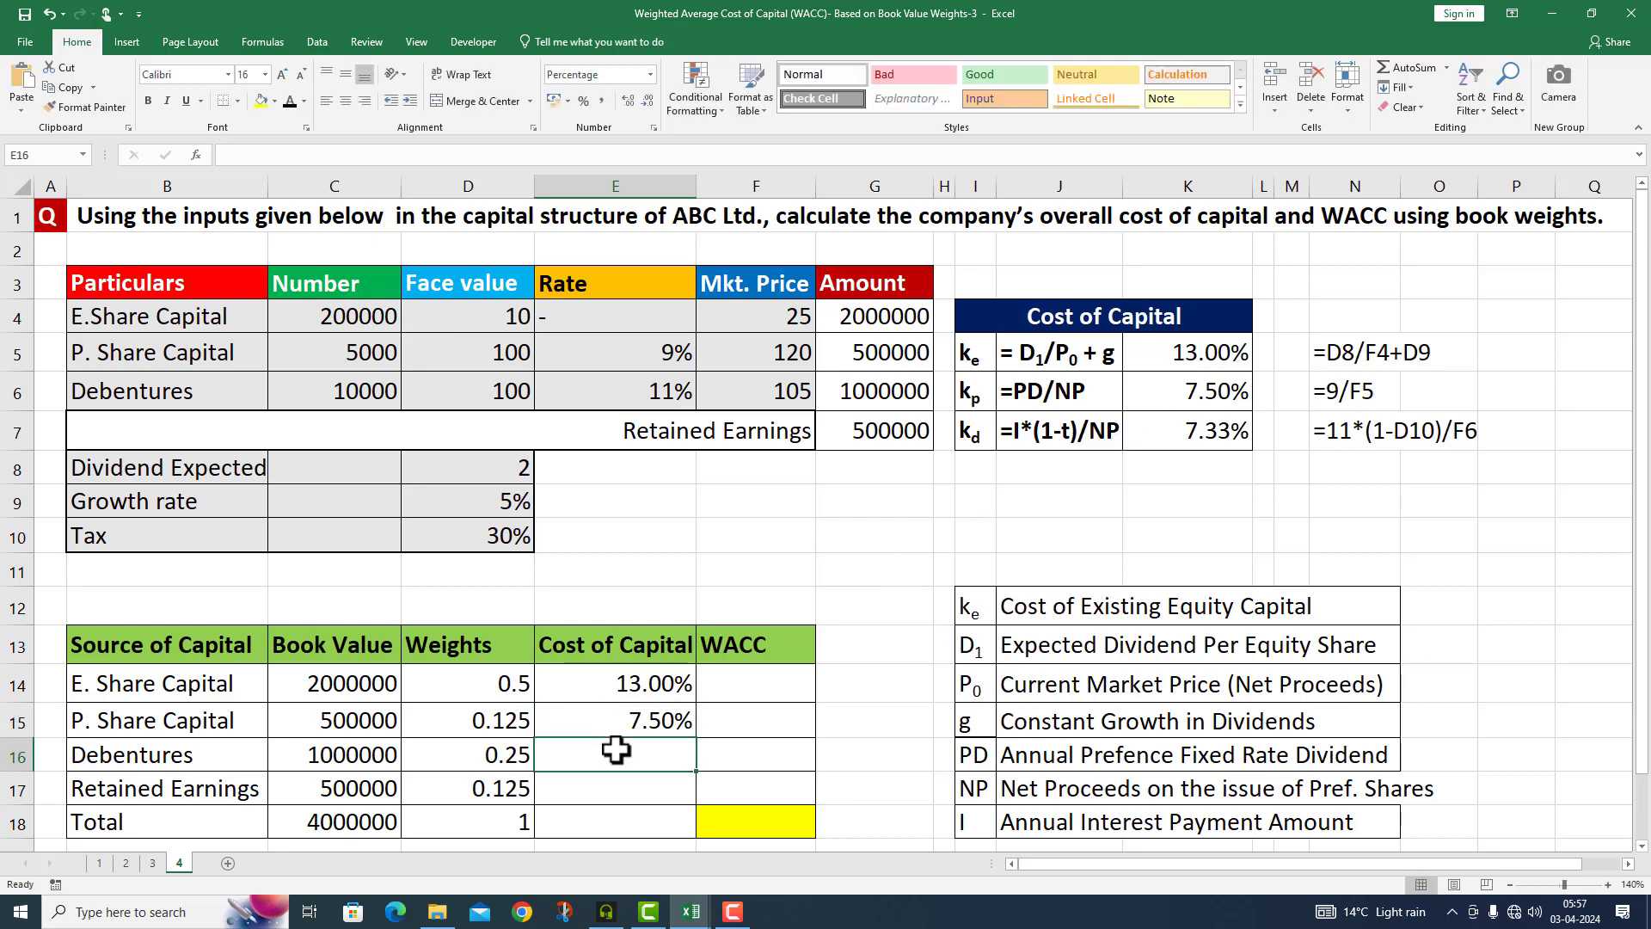
type("7.33")
key("Return")
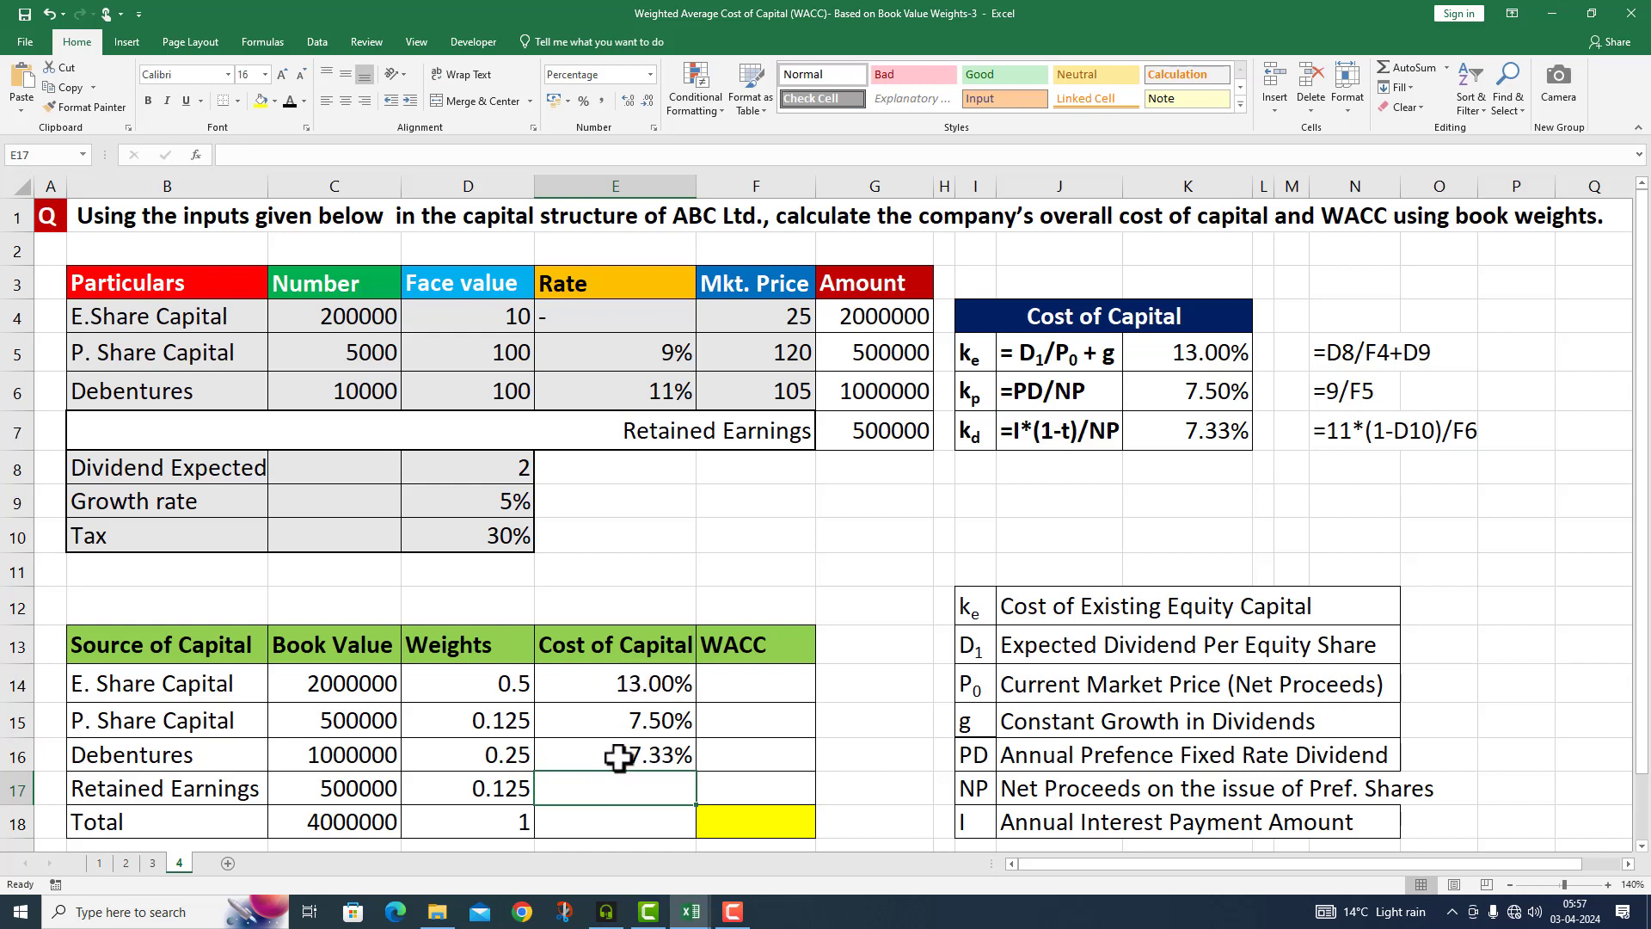
type("13%")
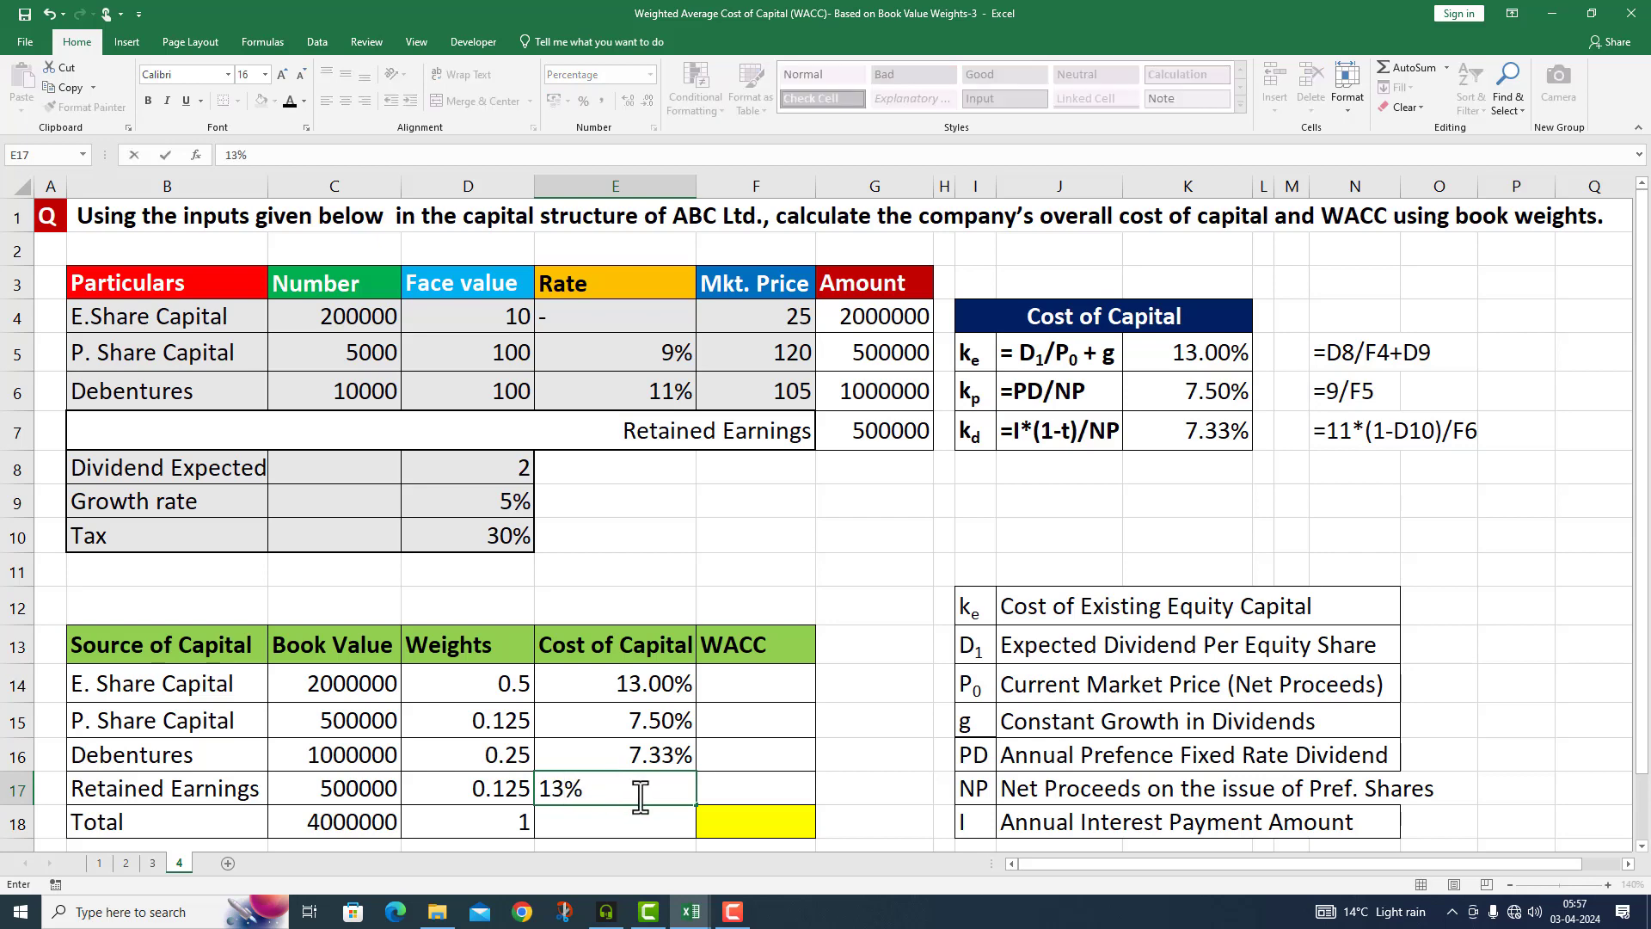
left_click(893, 702)
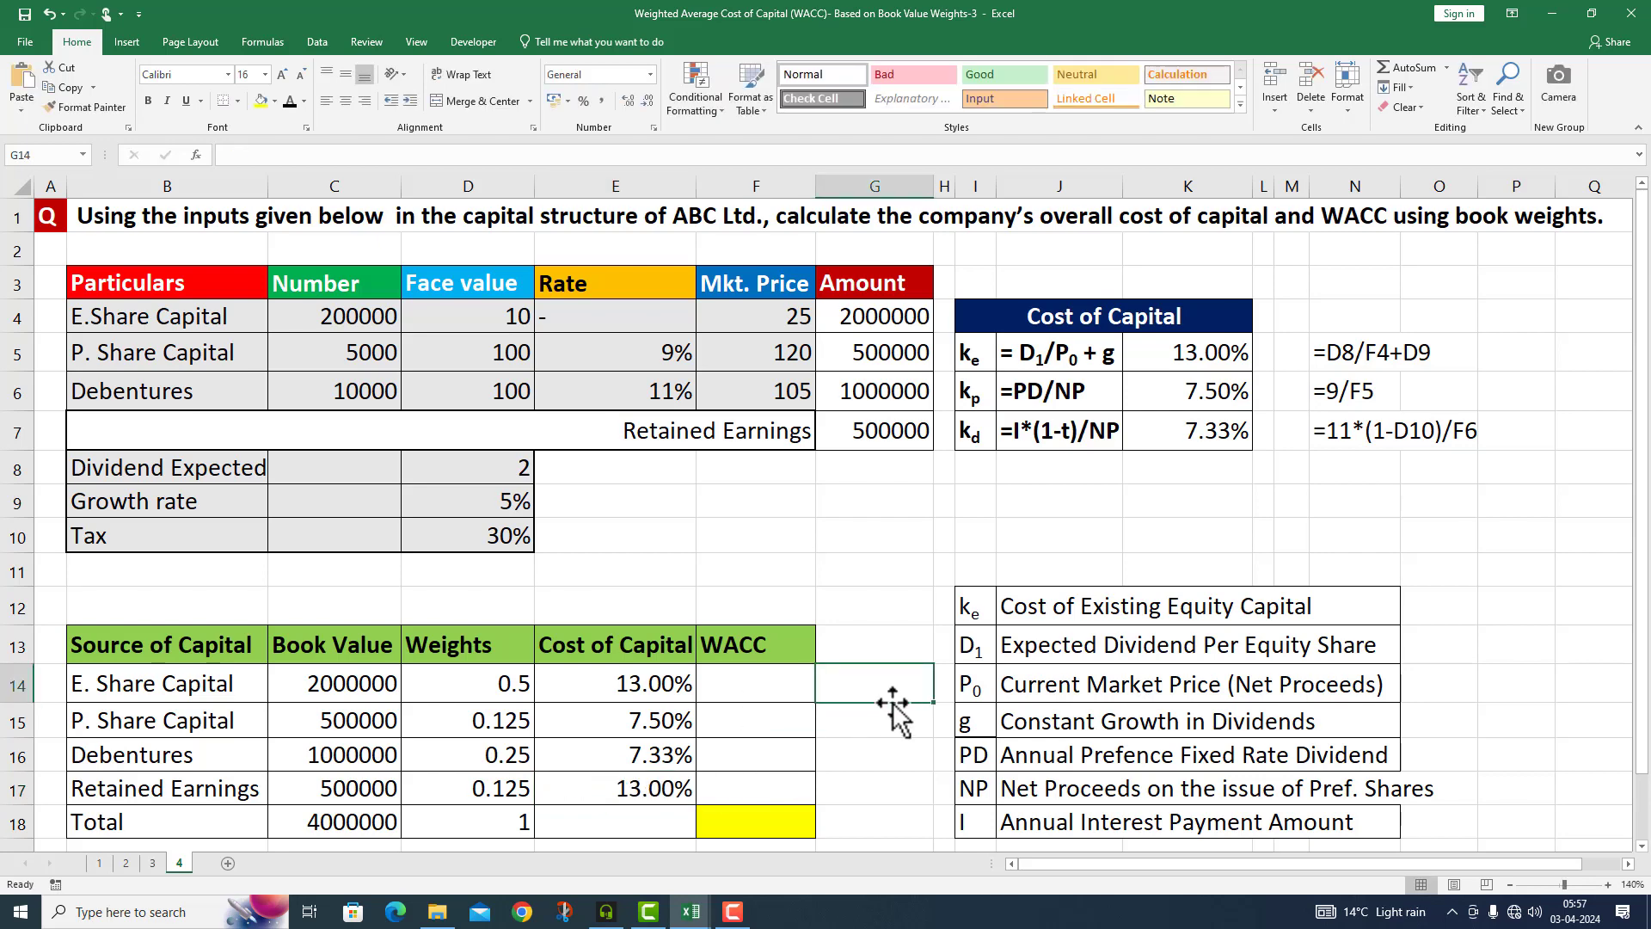
Fill =D14*E14 down F14:F17, giving weighted costs 0.0650, 0.0094, 0.0183 and 0.0163.
left_click(729, 677)
type("=")
left_click(494, 684)
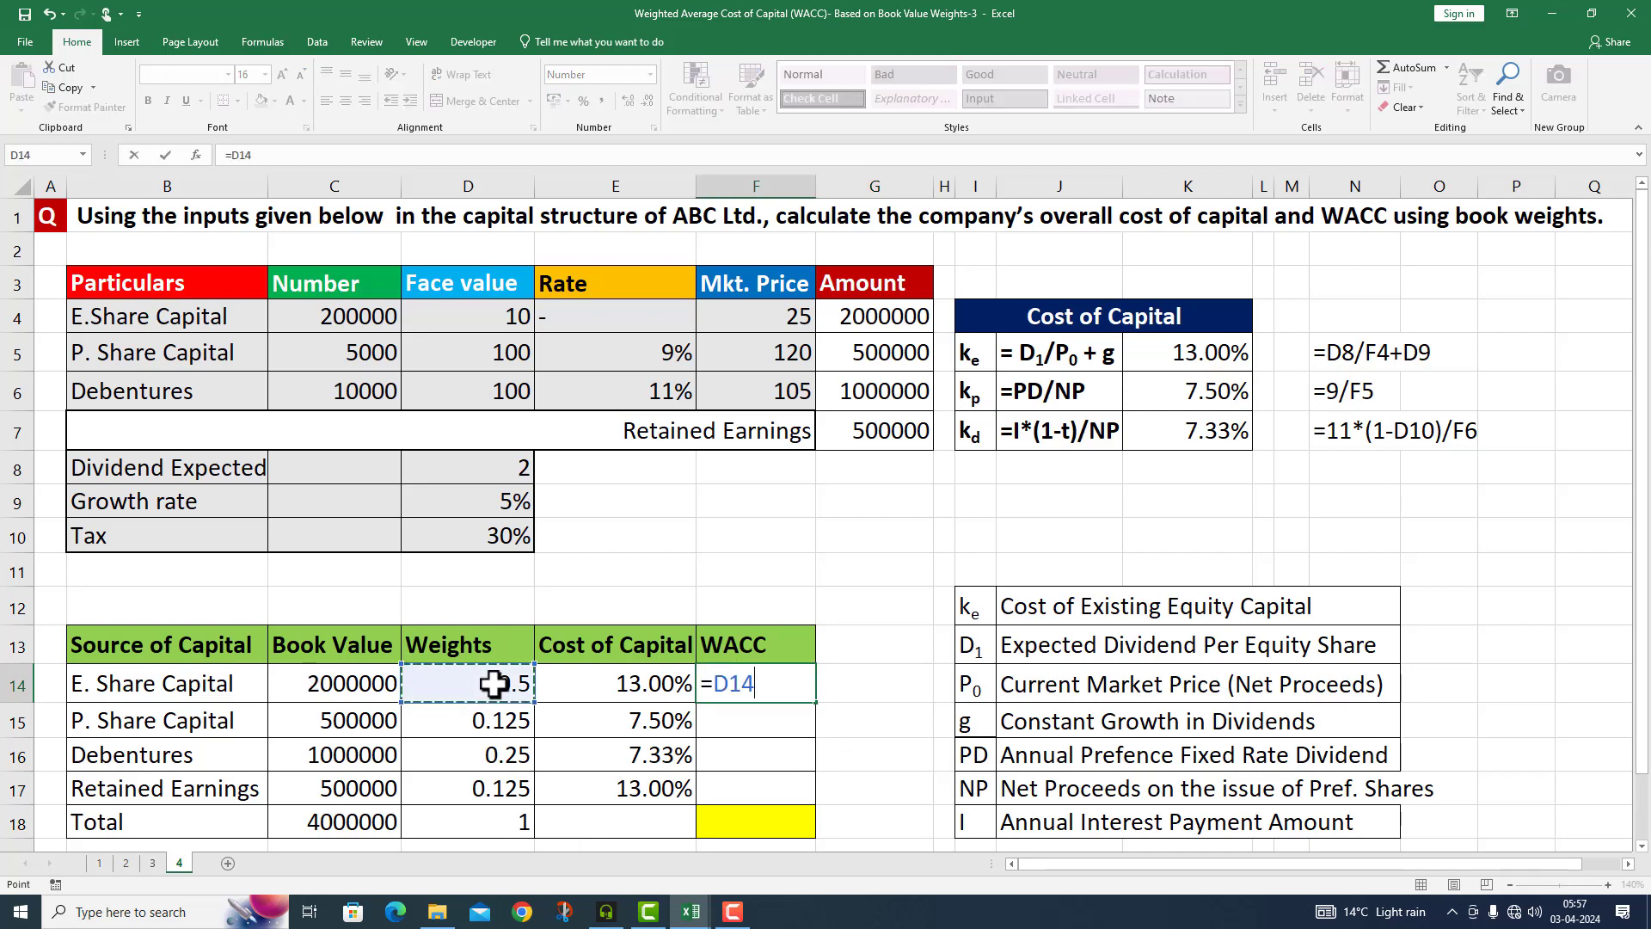
type("*")
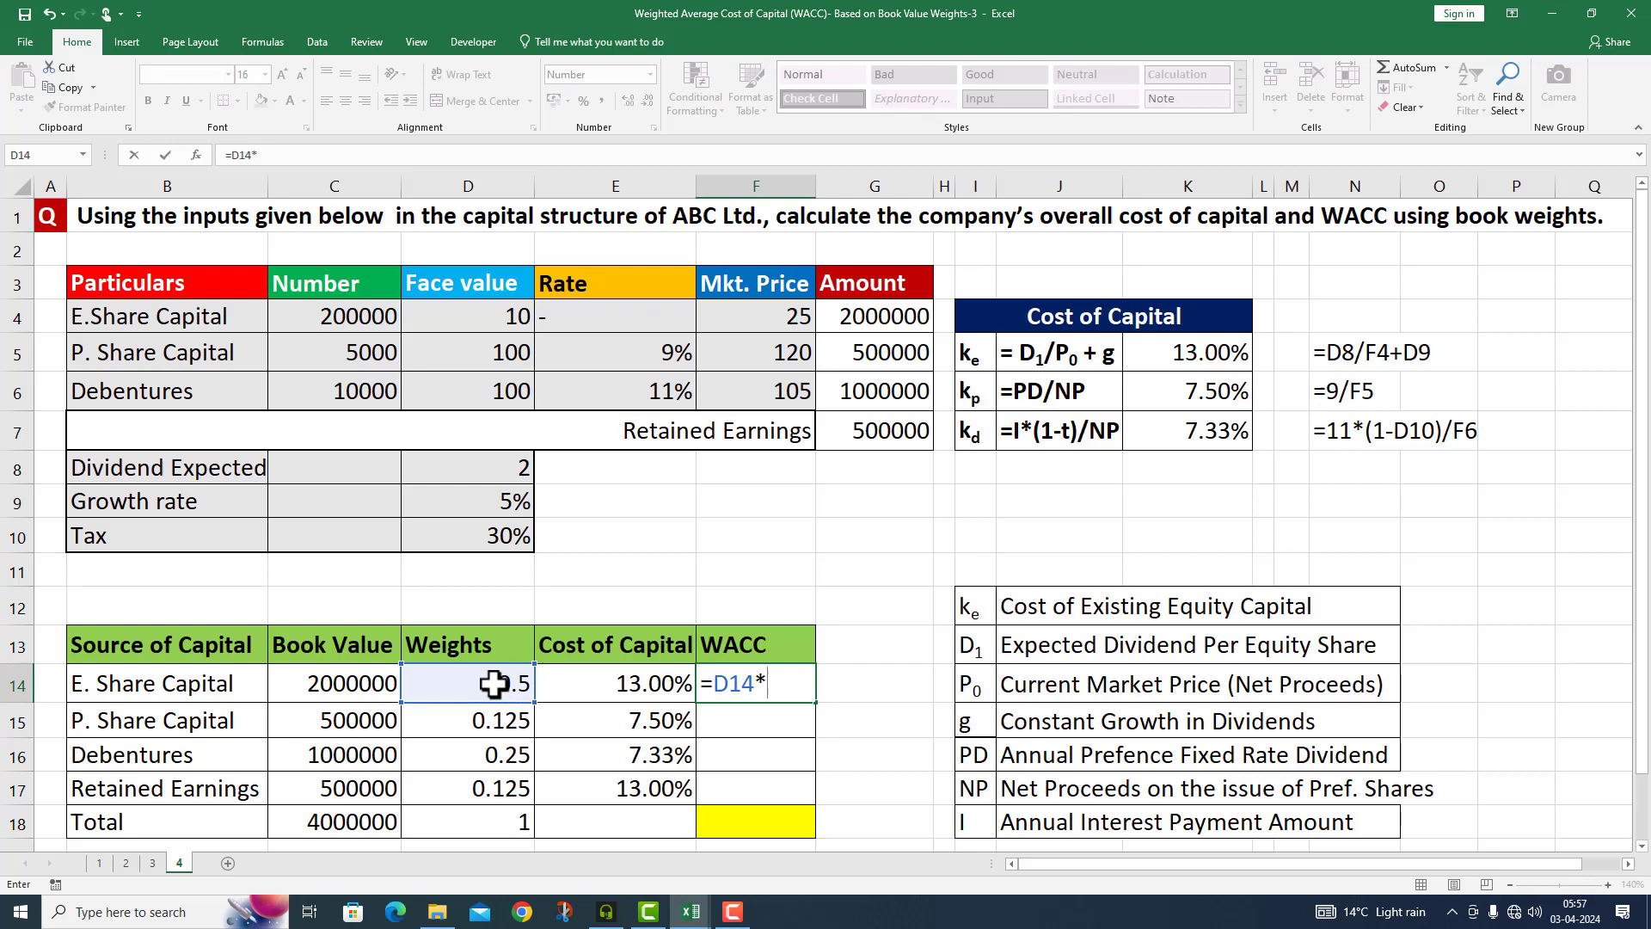
left_click(593, 680)
key("ctrl+Return")
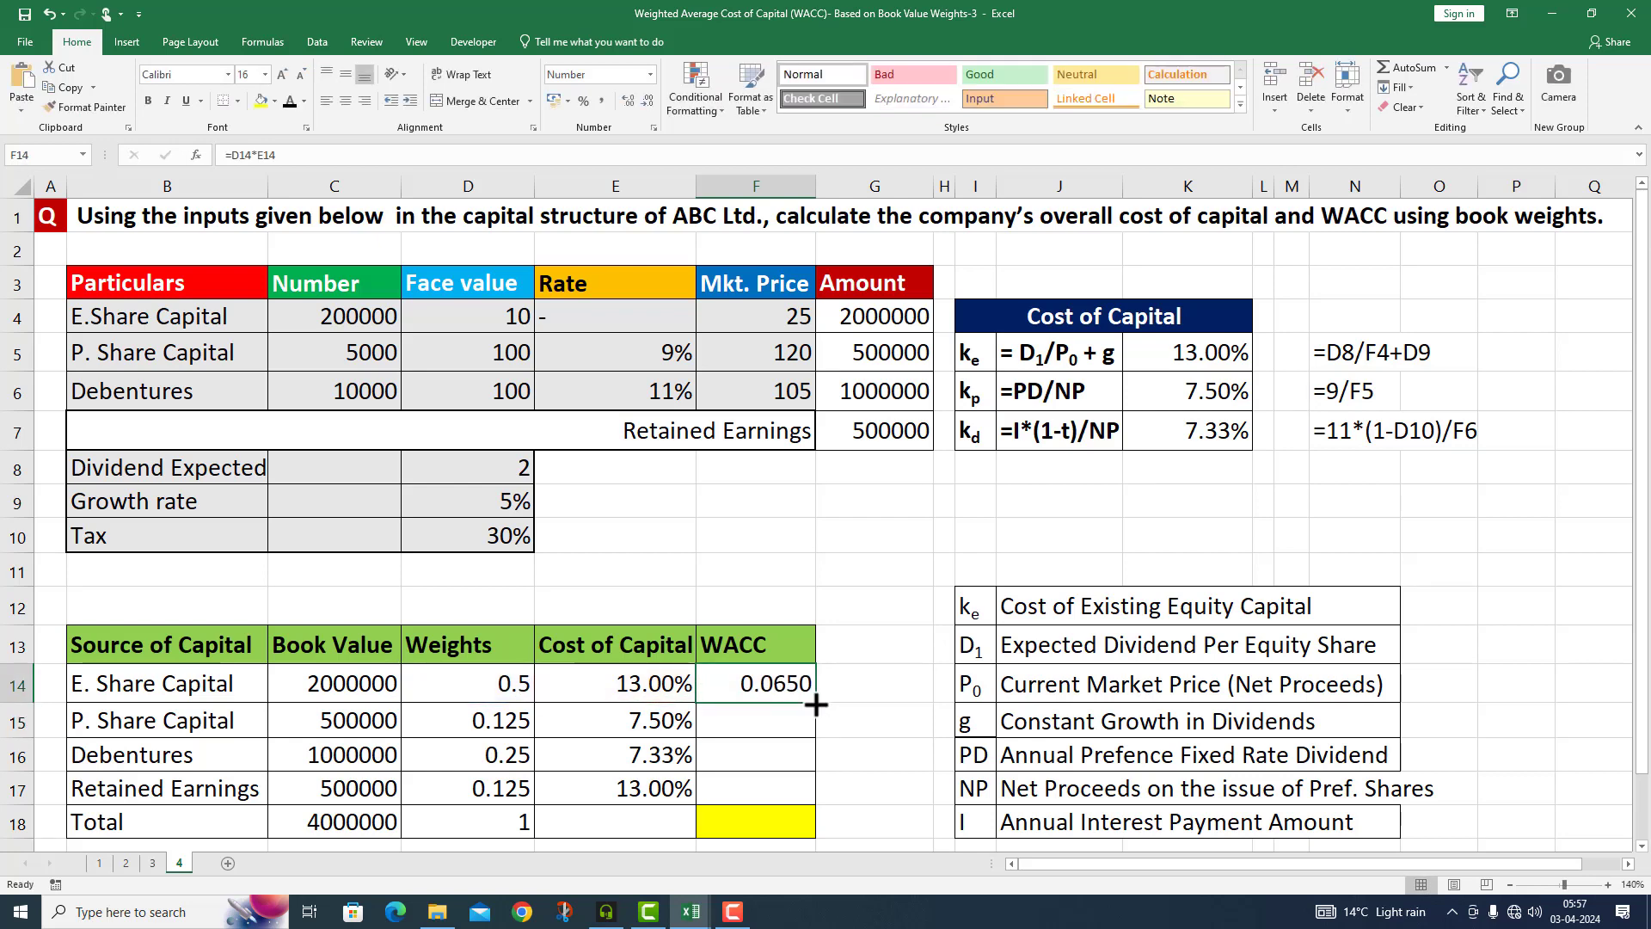
left_click_drag(819, 705, 818, 801)
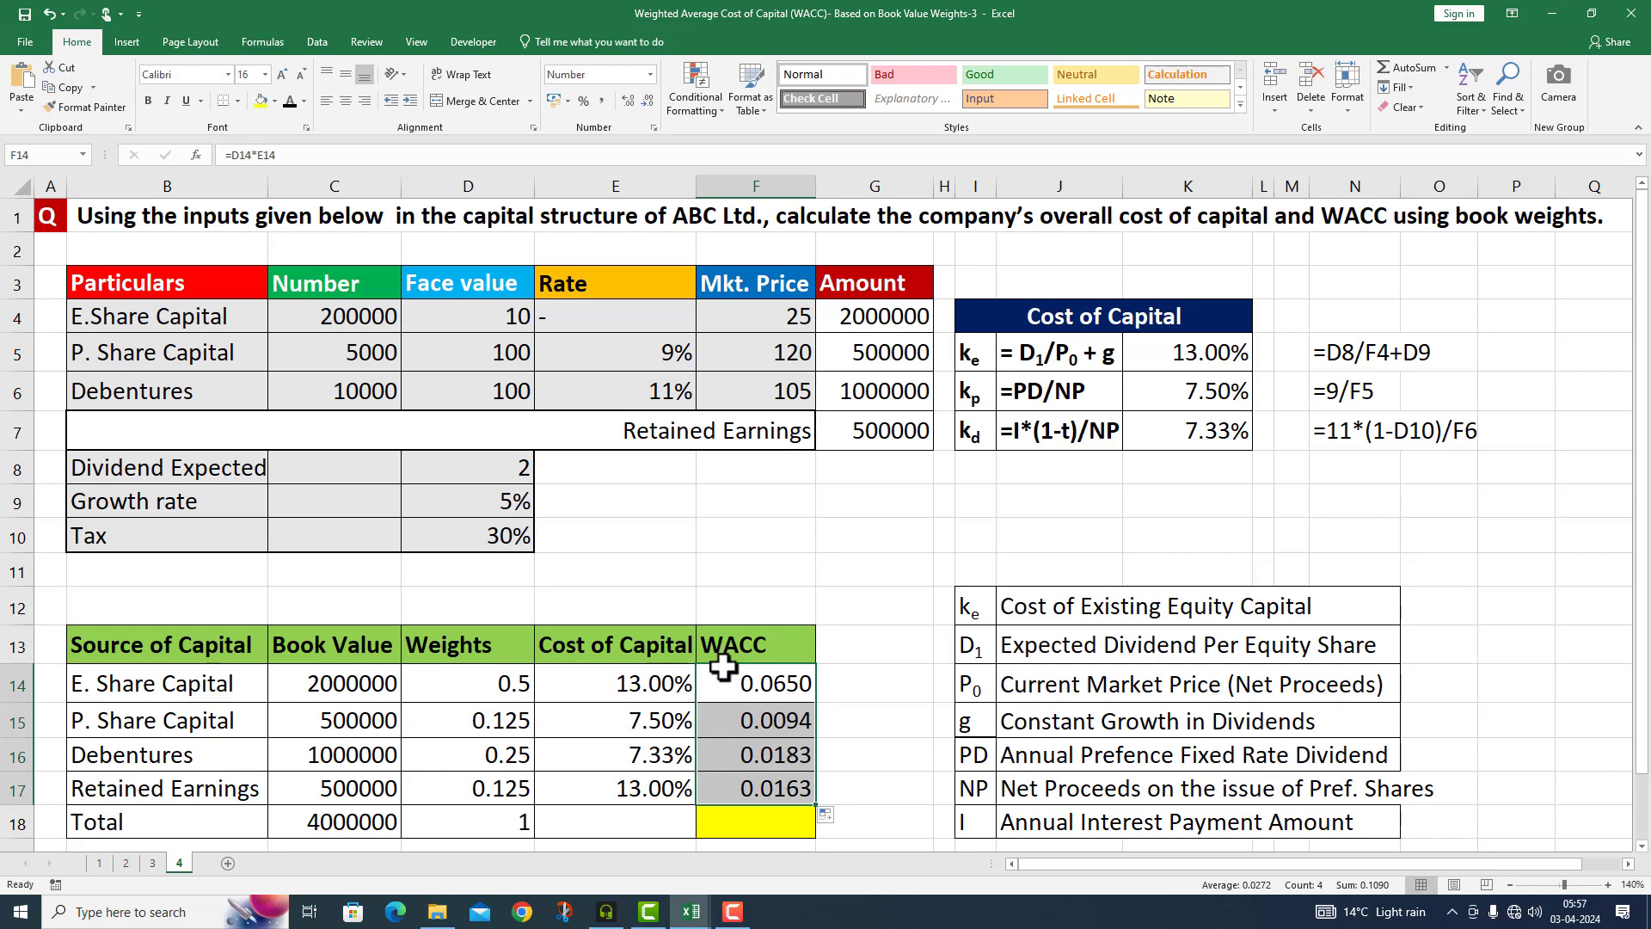
left_click(732, 824)
Enter =SUM(F14:F17) in F18 to total the four weighted costs.
type("=SUM(")
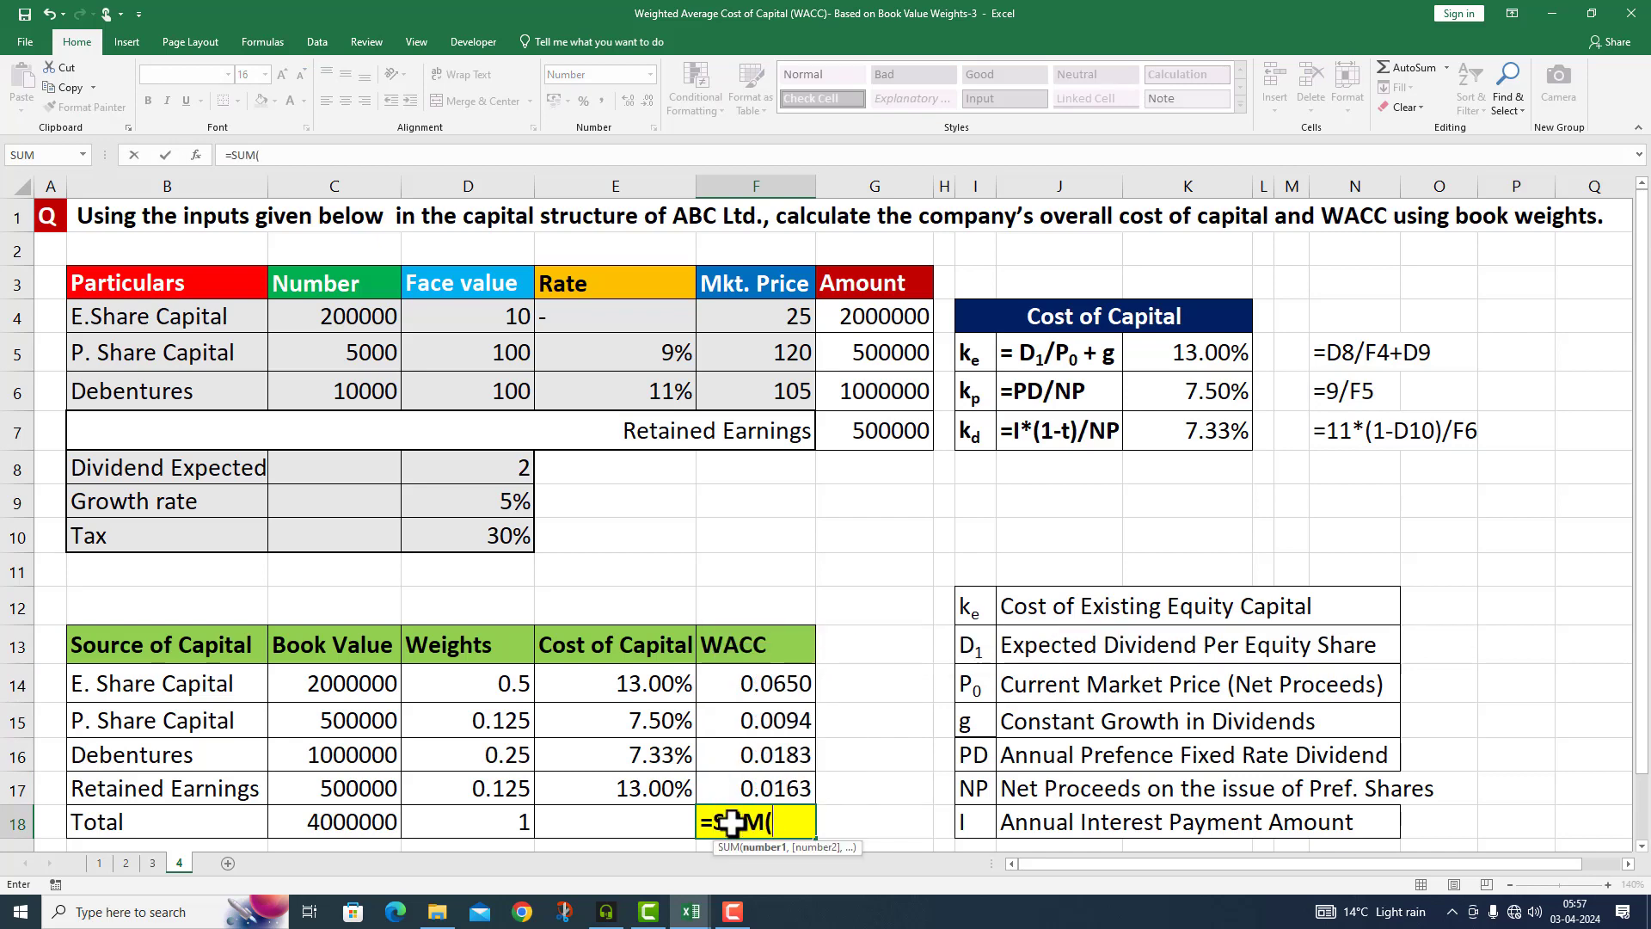
left_click_drag(768, 679, 751, 789)
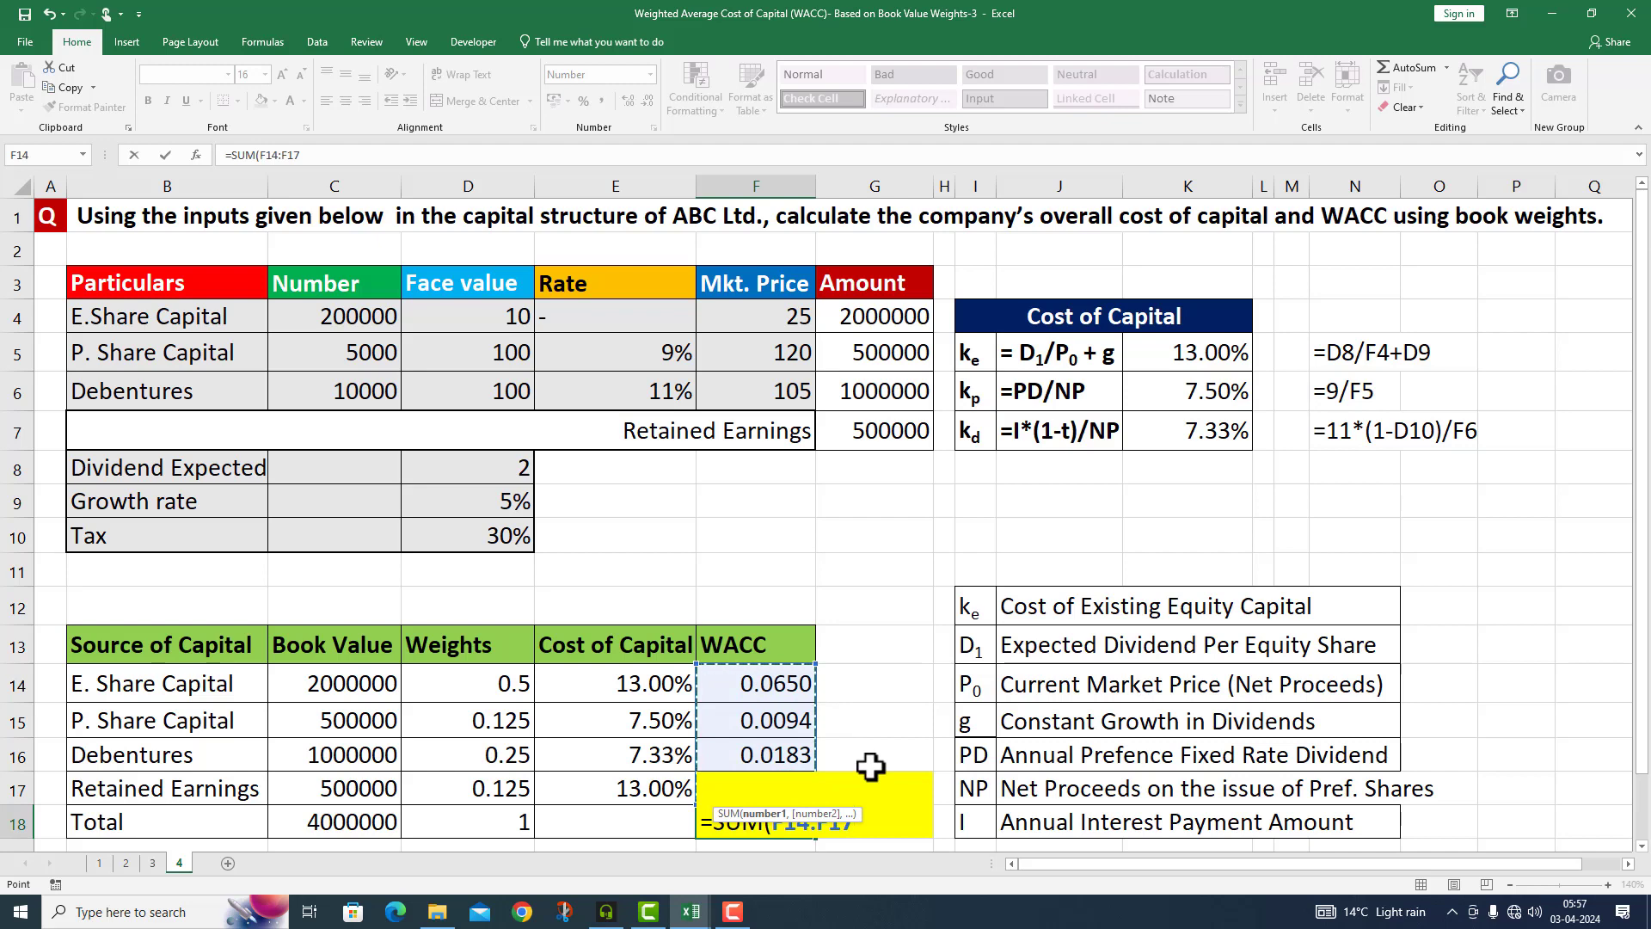
key("ctrl+Return")
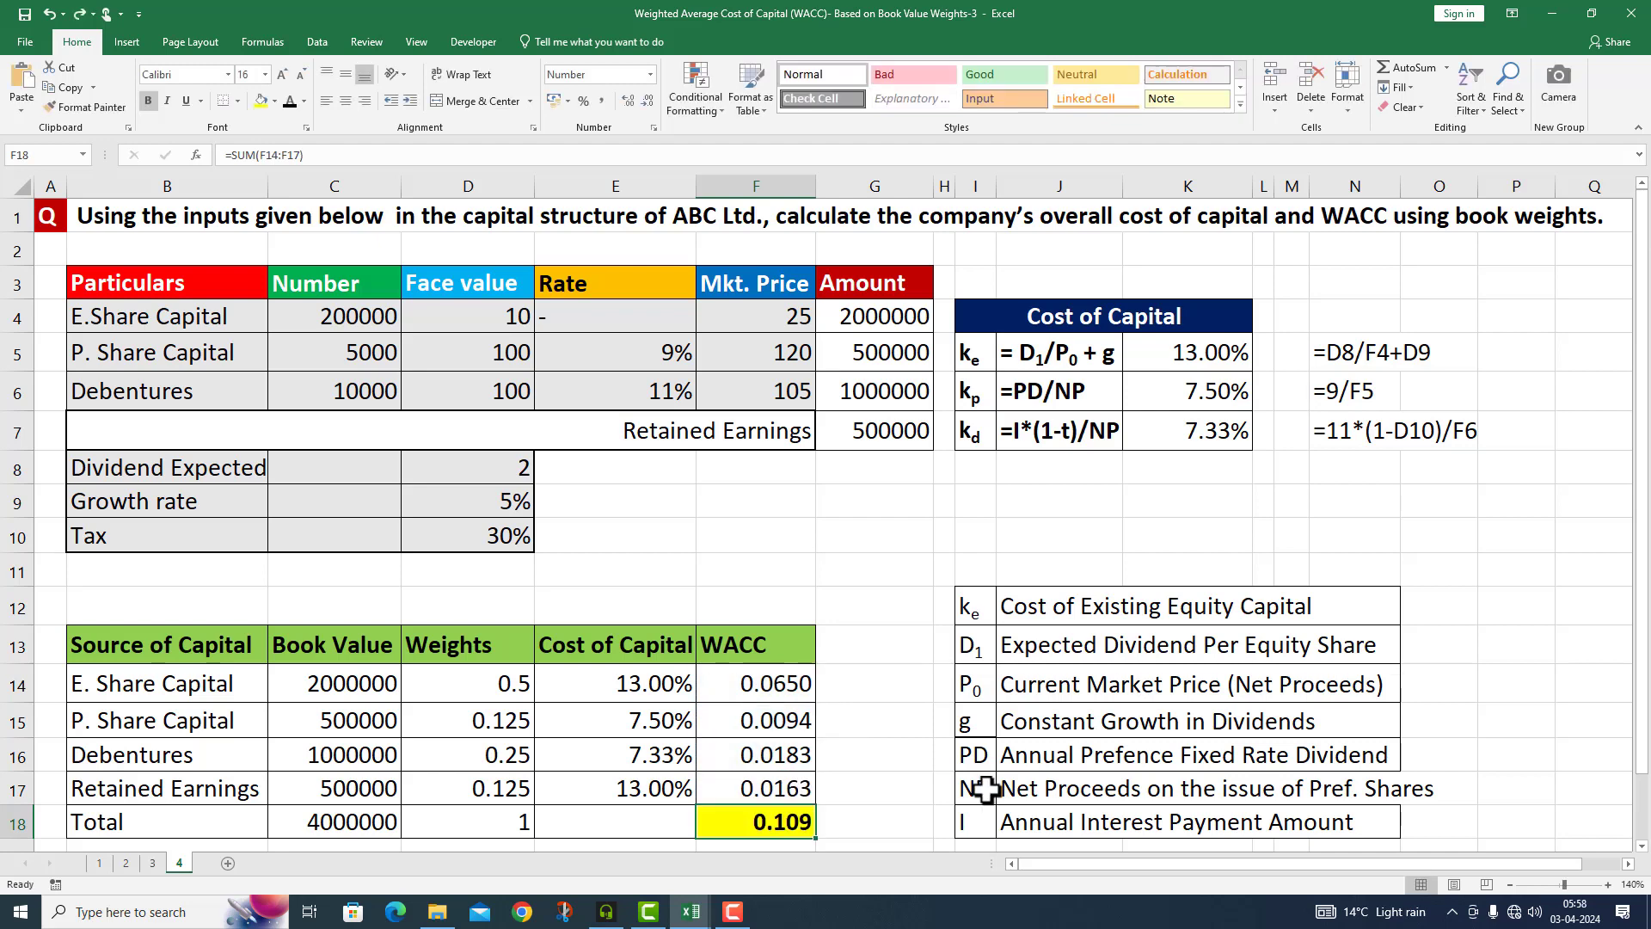
Format the total WACC as a percentage with three decimals, showing 10.895%.
left_click(583, 101)
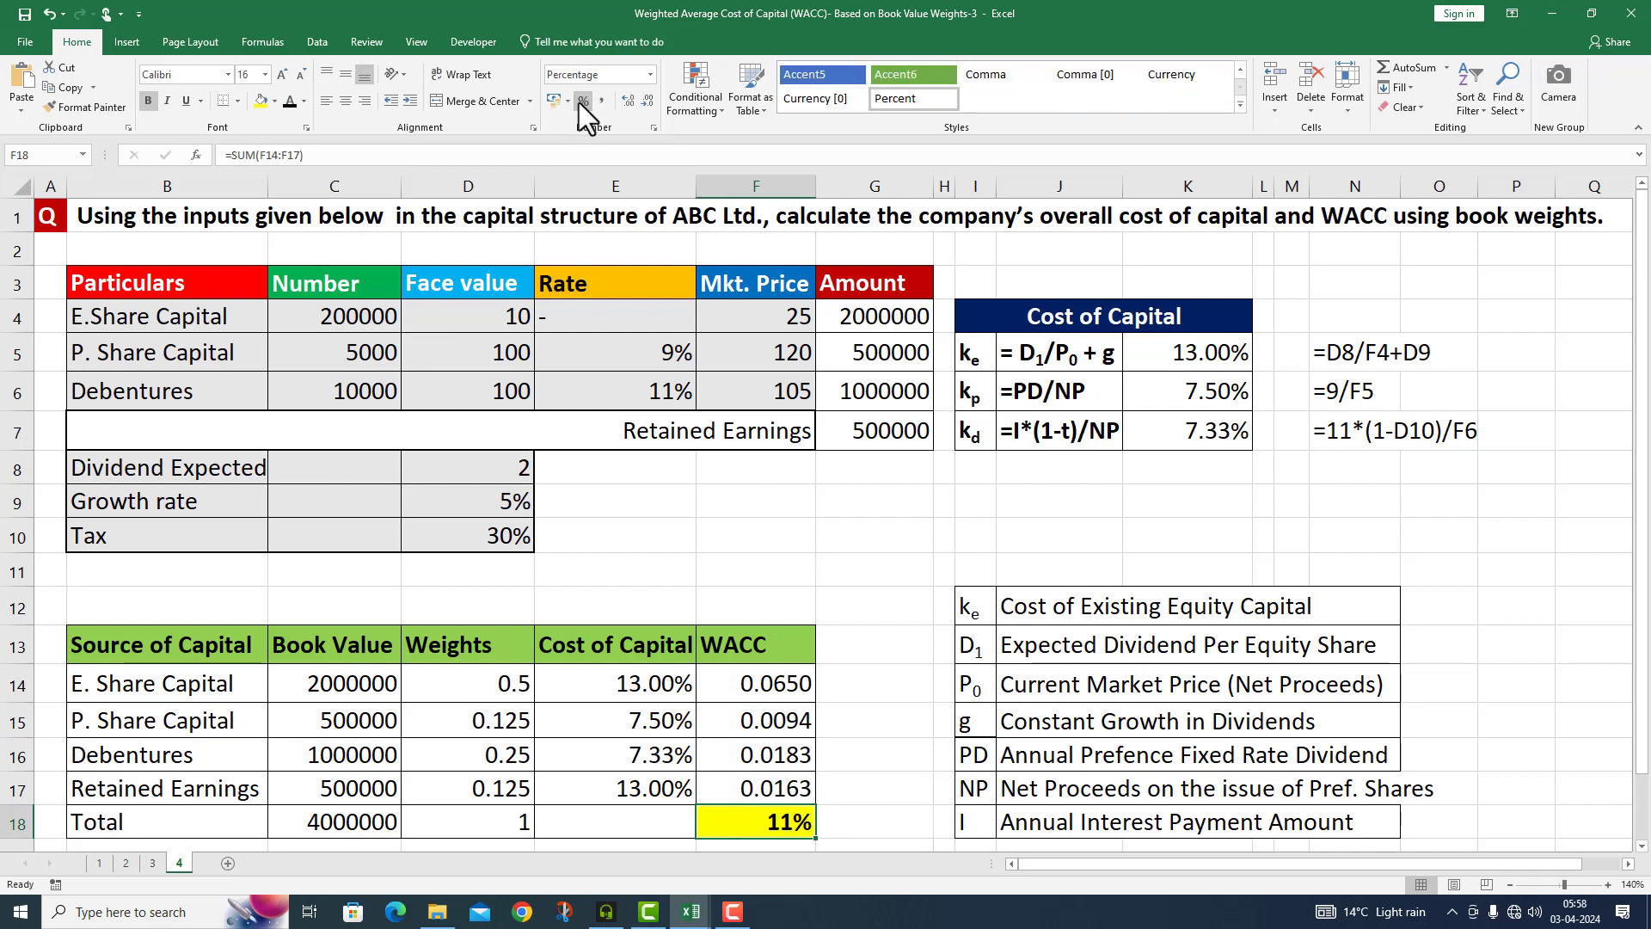
left_click(627, 101)
left_click(626, 101)
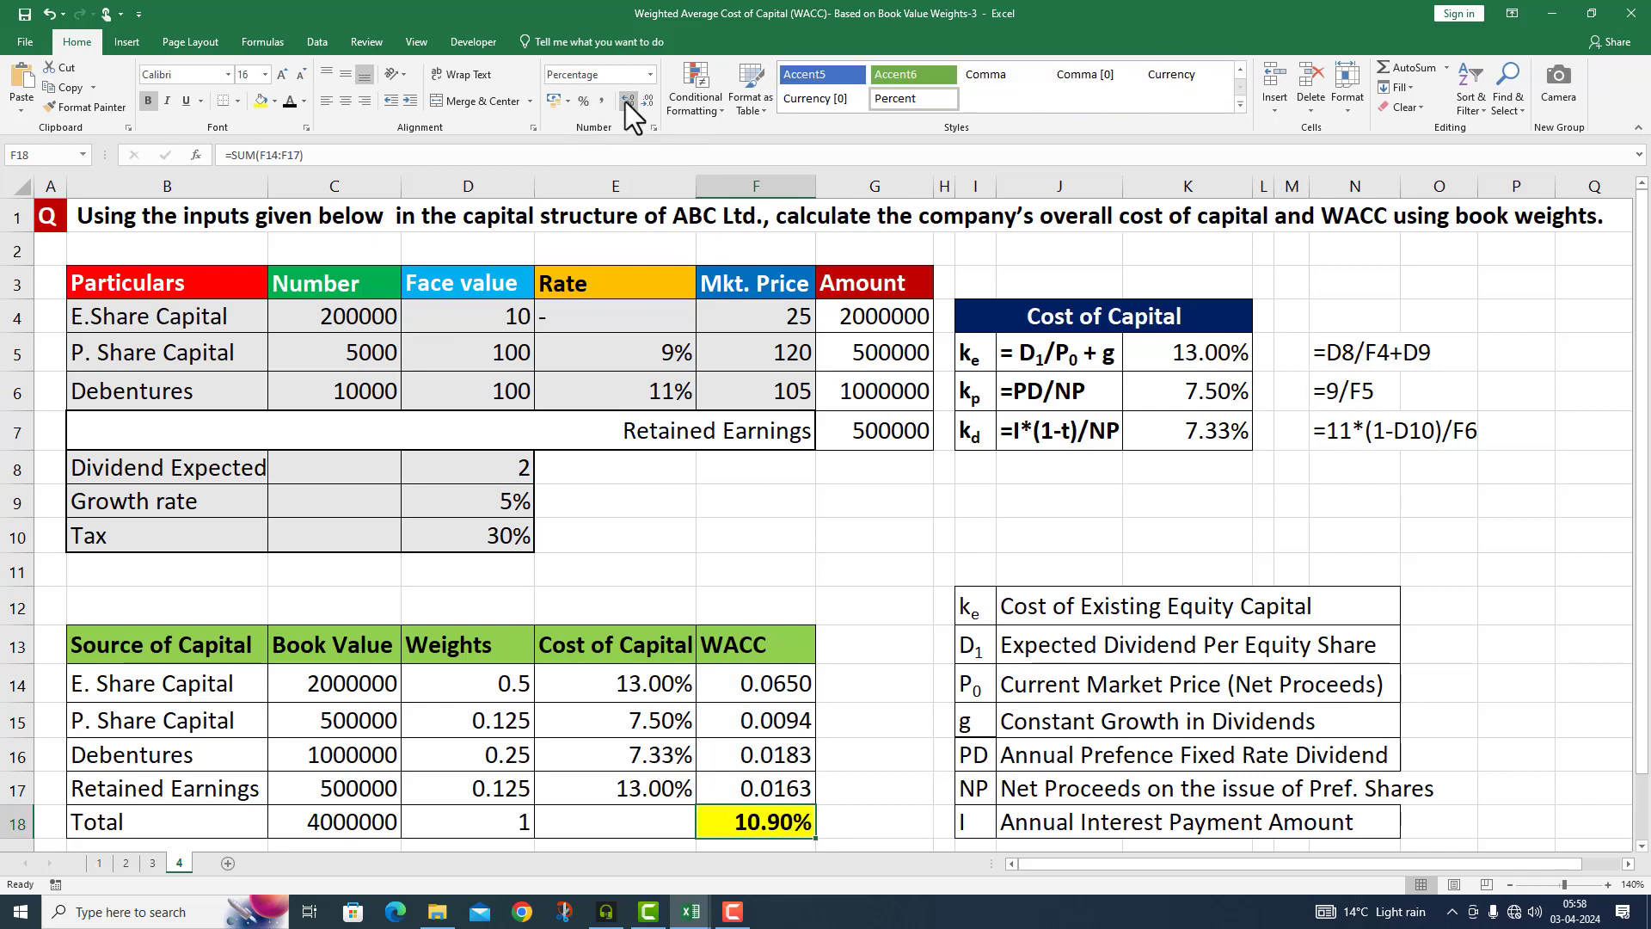
left_click(627, 102)
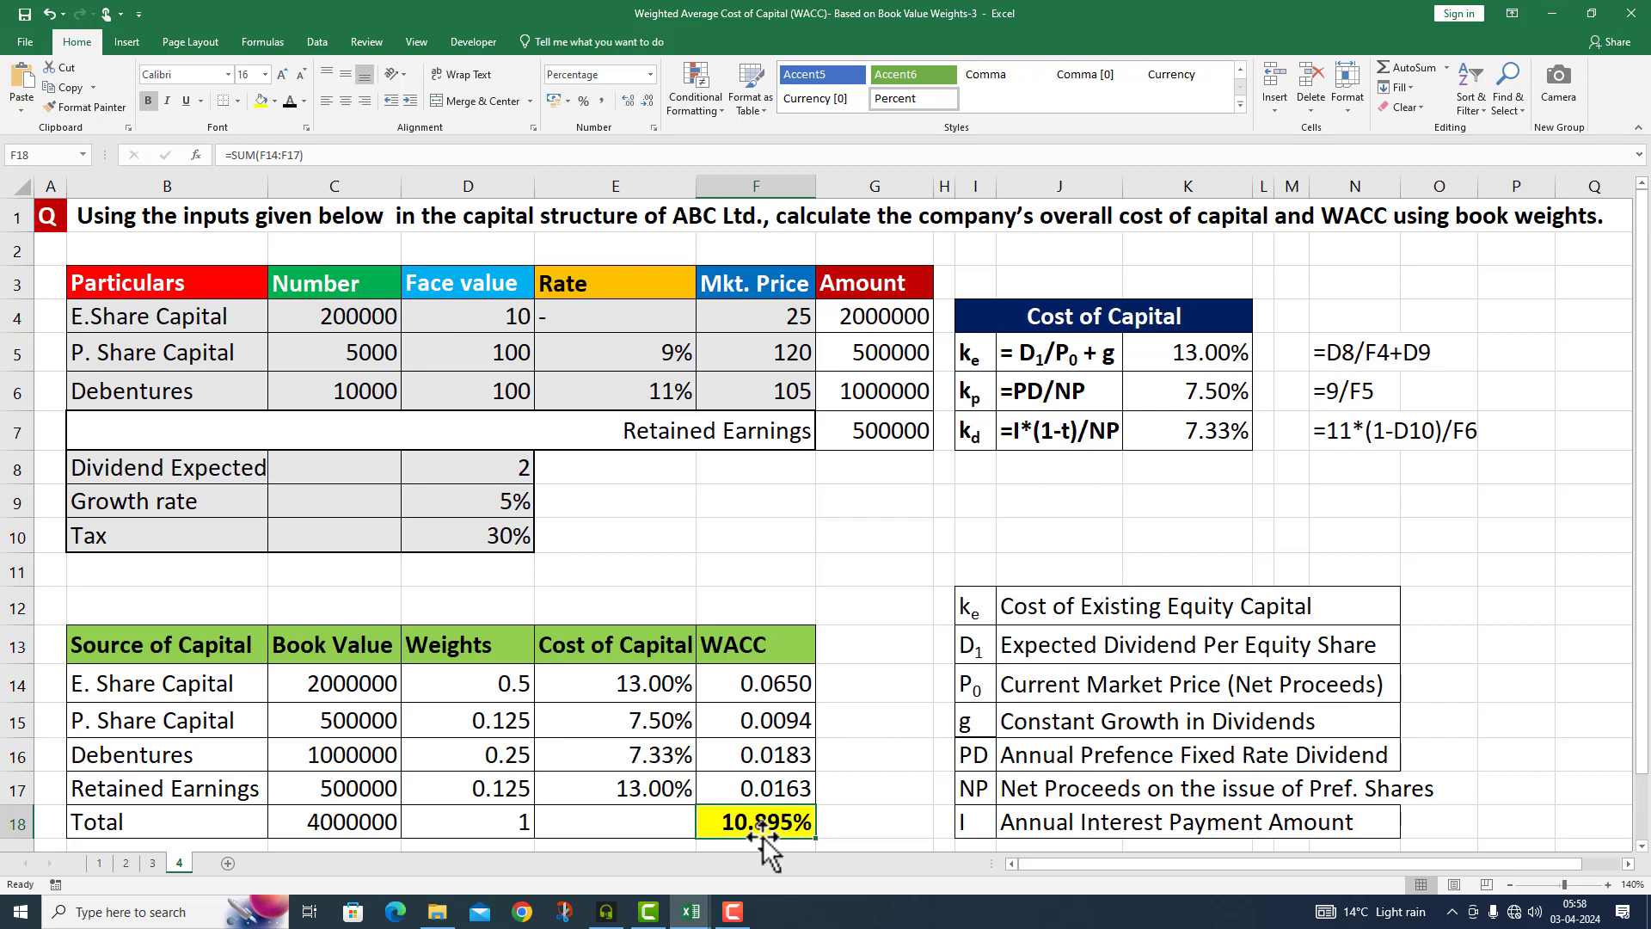